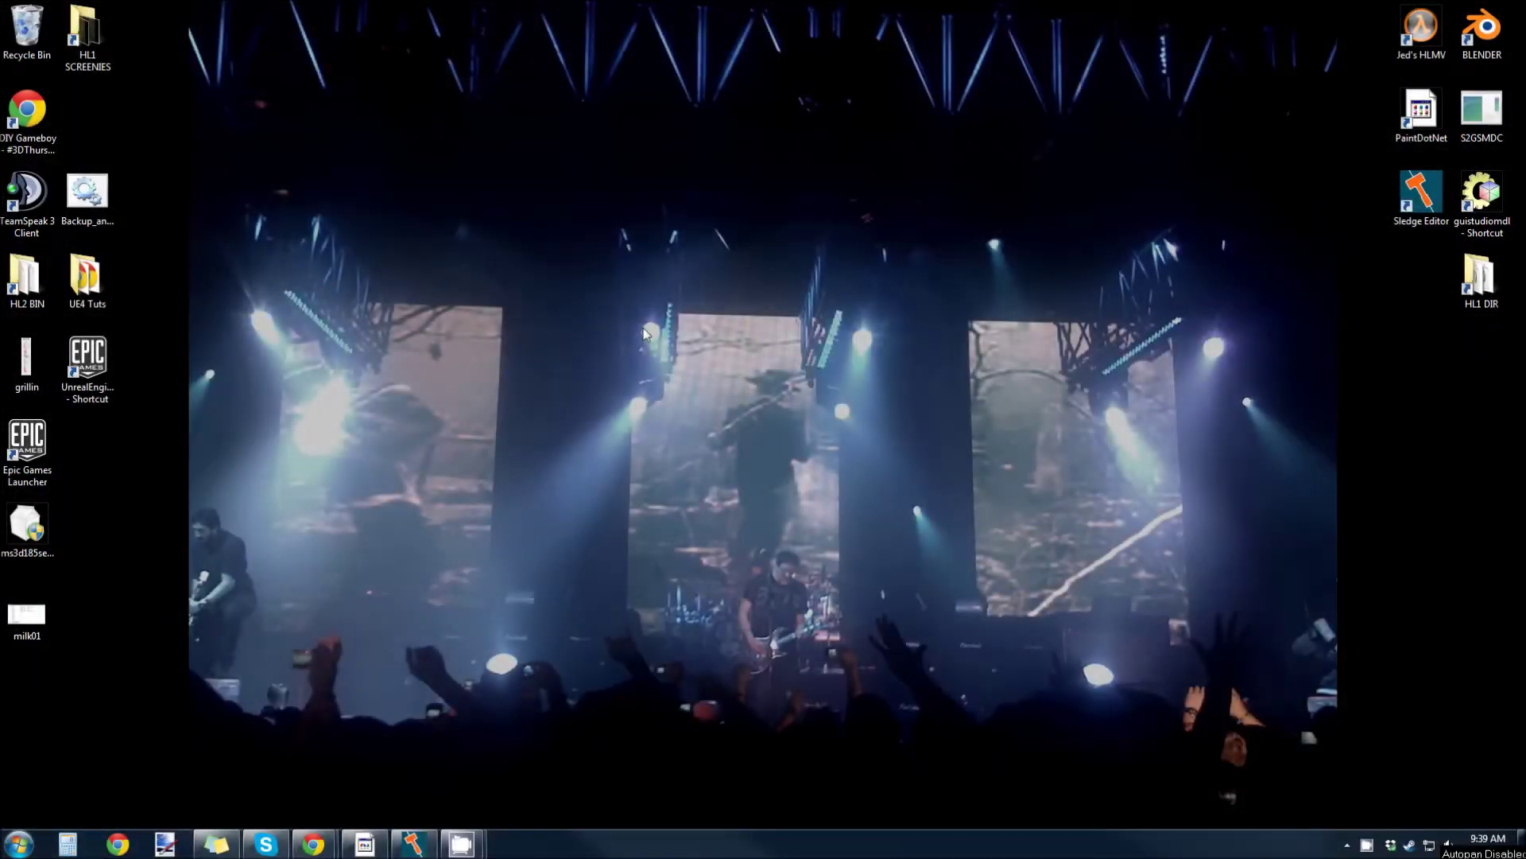
Switch to Chrome and examine the CGTextures listing and the page for the lattice texture Various0961
mouse_move(416, 843)
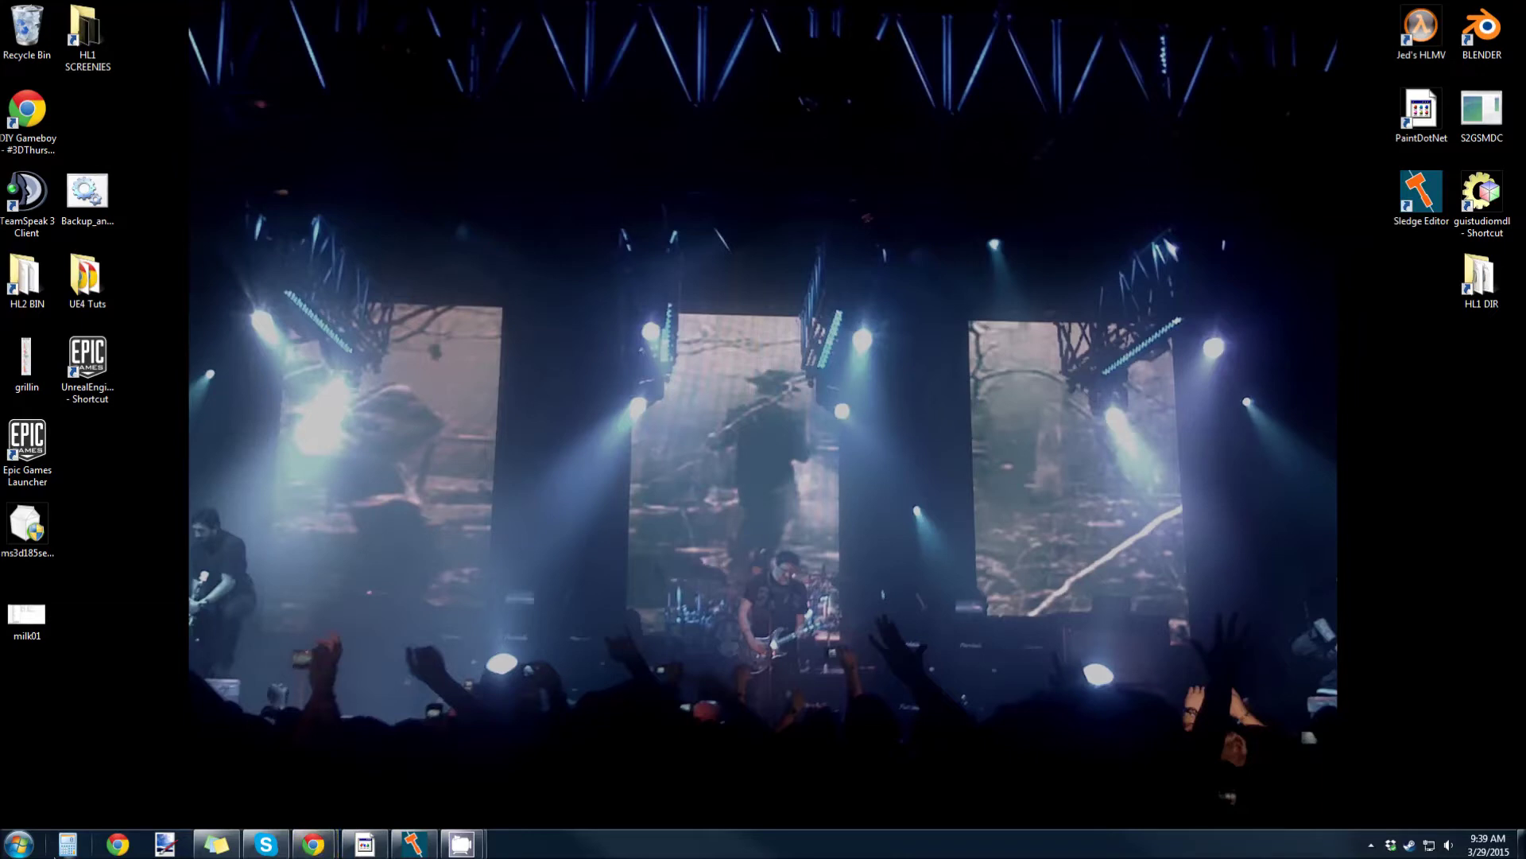
mouse_move(229, 836)
mouse_move(318, 850)
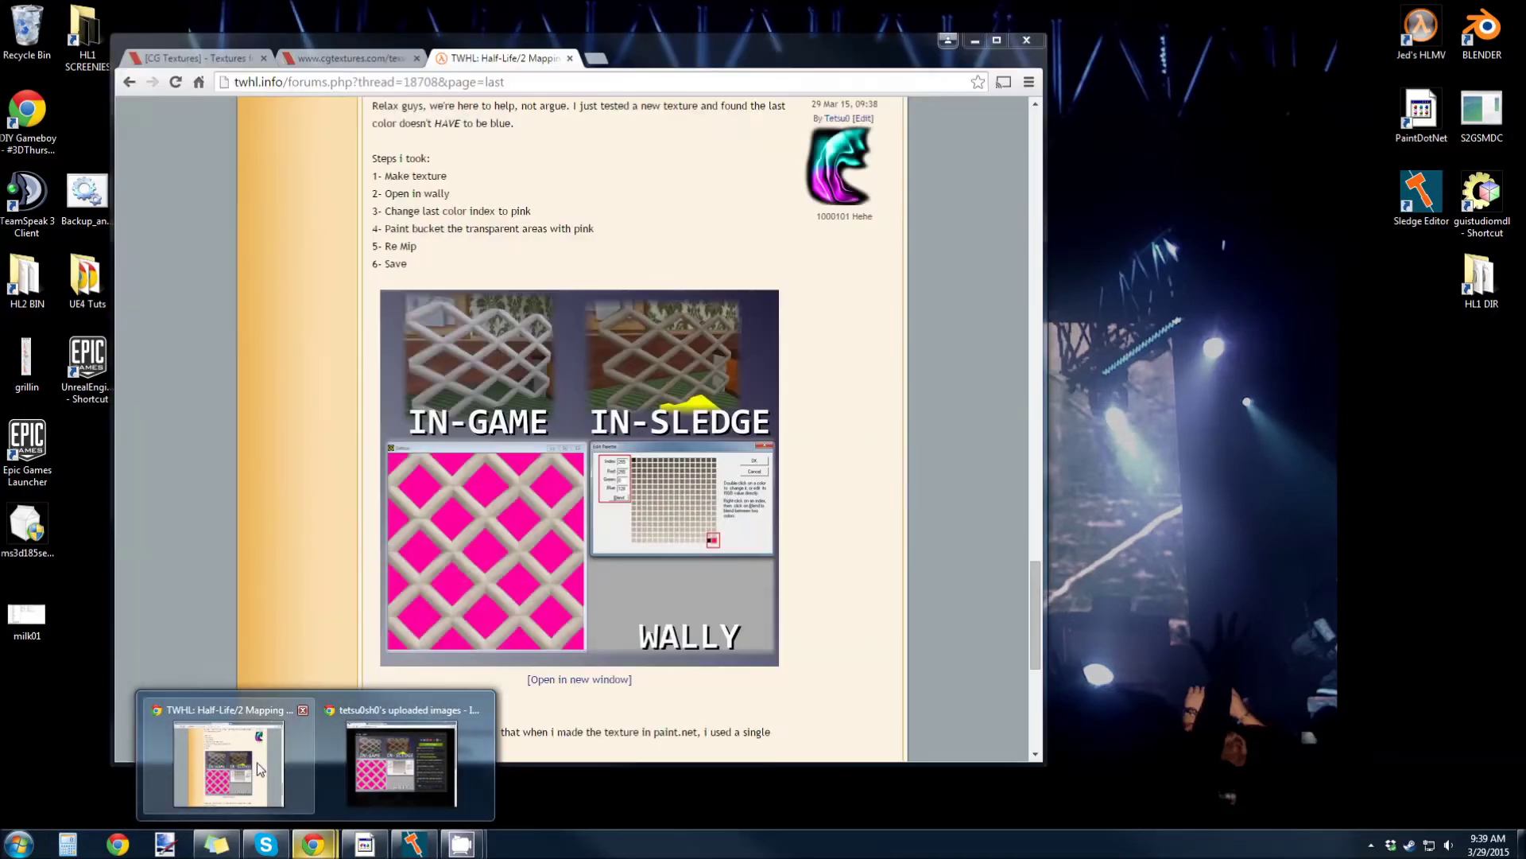
click(256, 762)
click(359, 58)
click(210, 58)
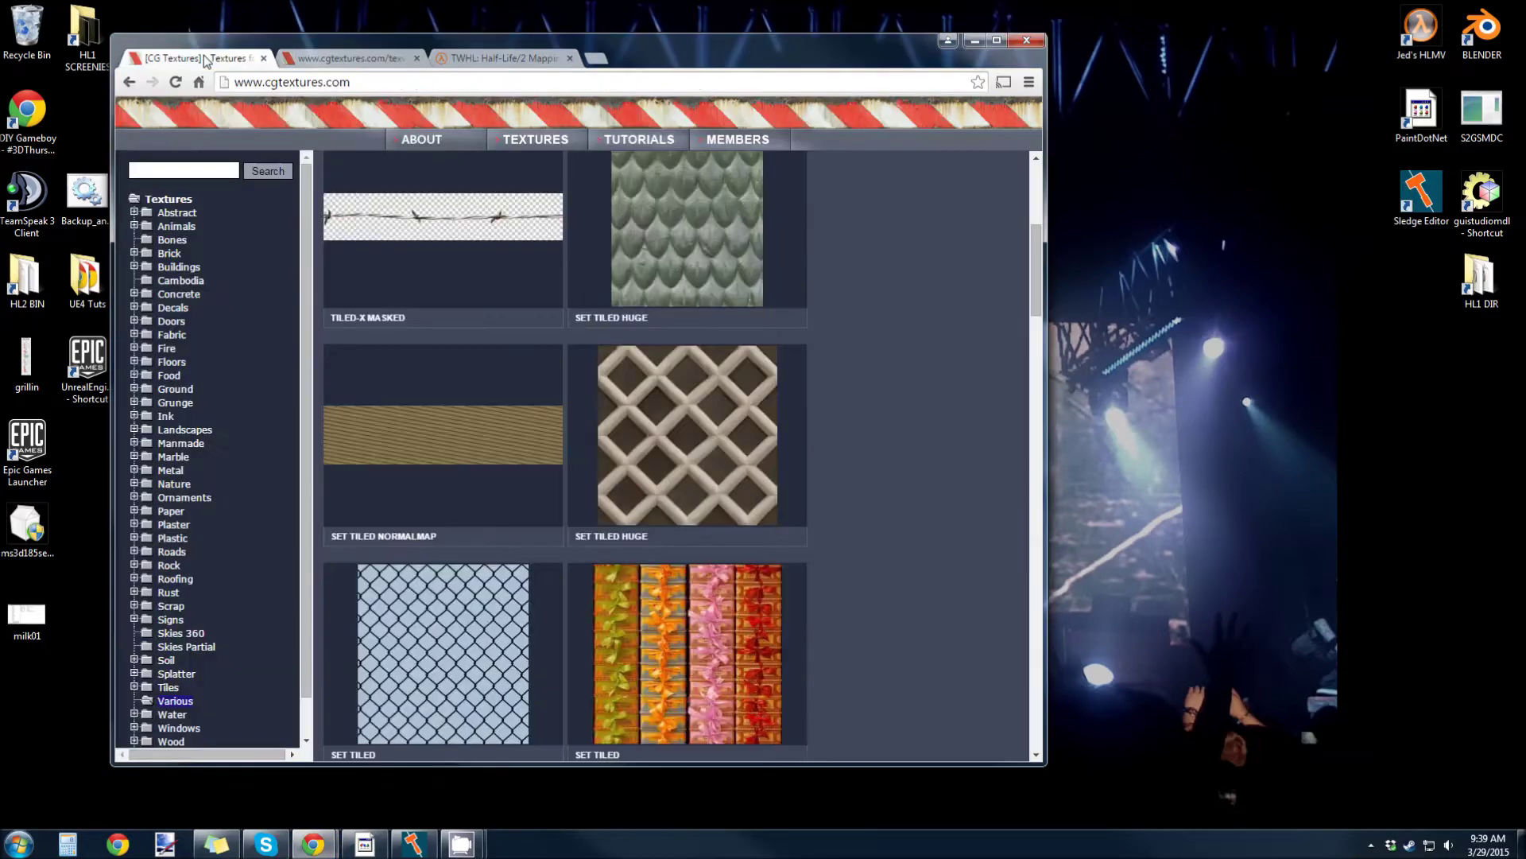
click(362, 62)
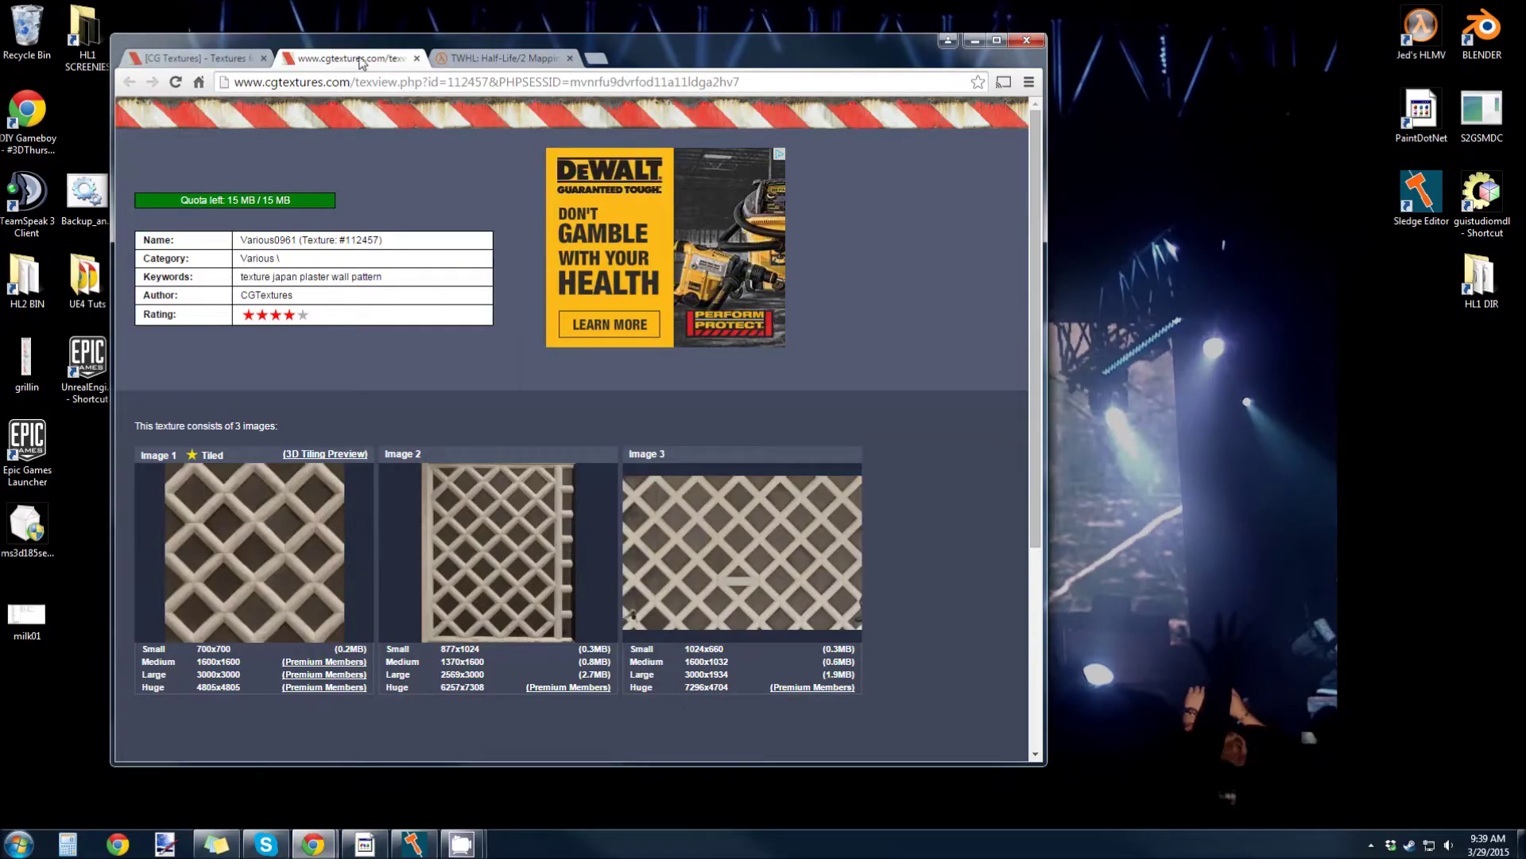
mouse_move(283, 564)
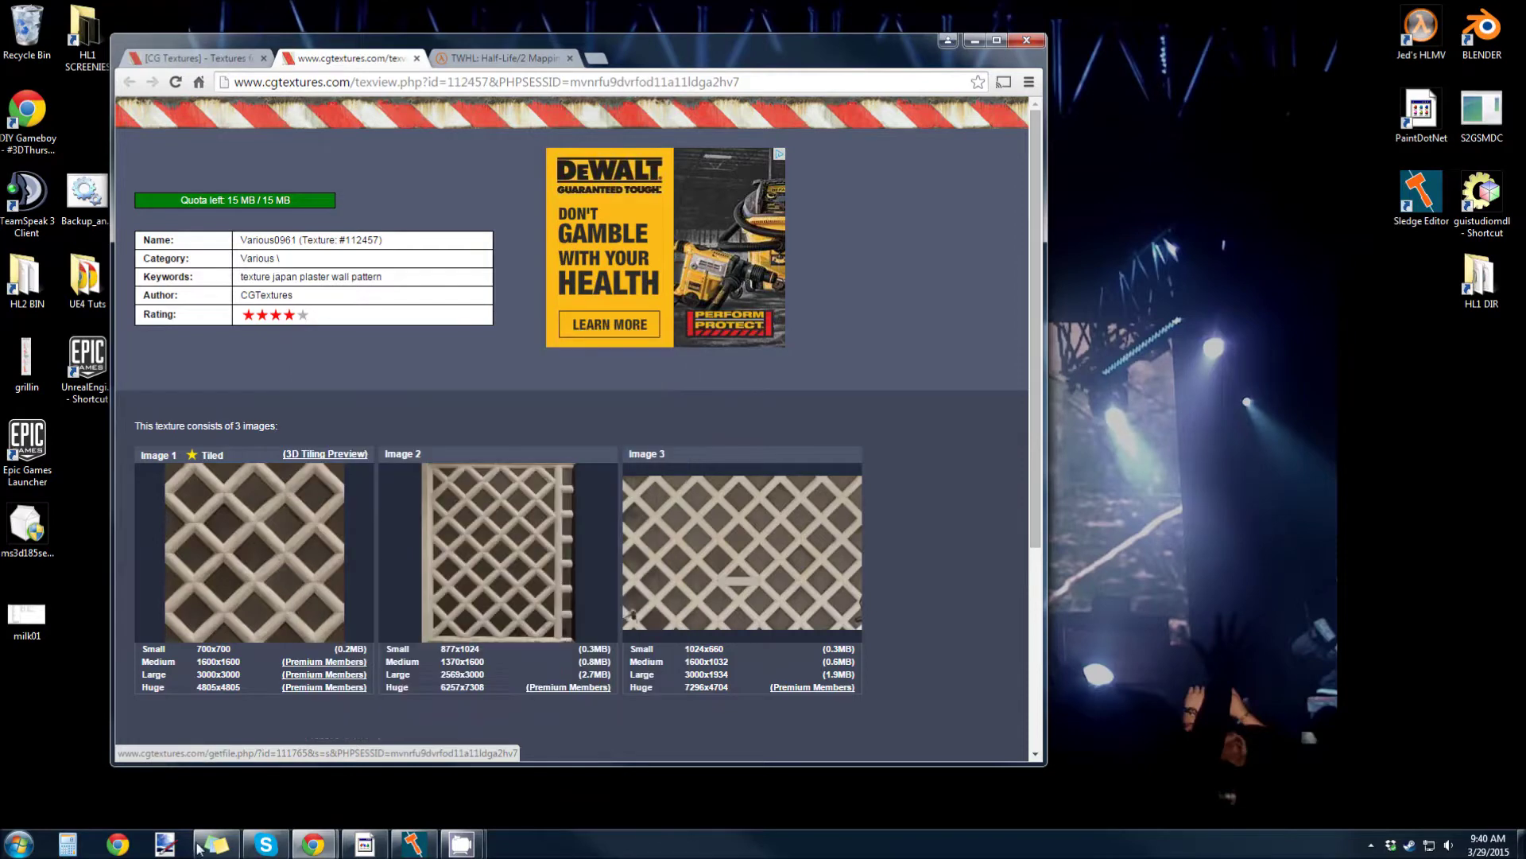
mouse_move(213, 851)
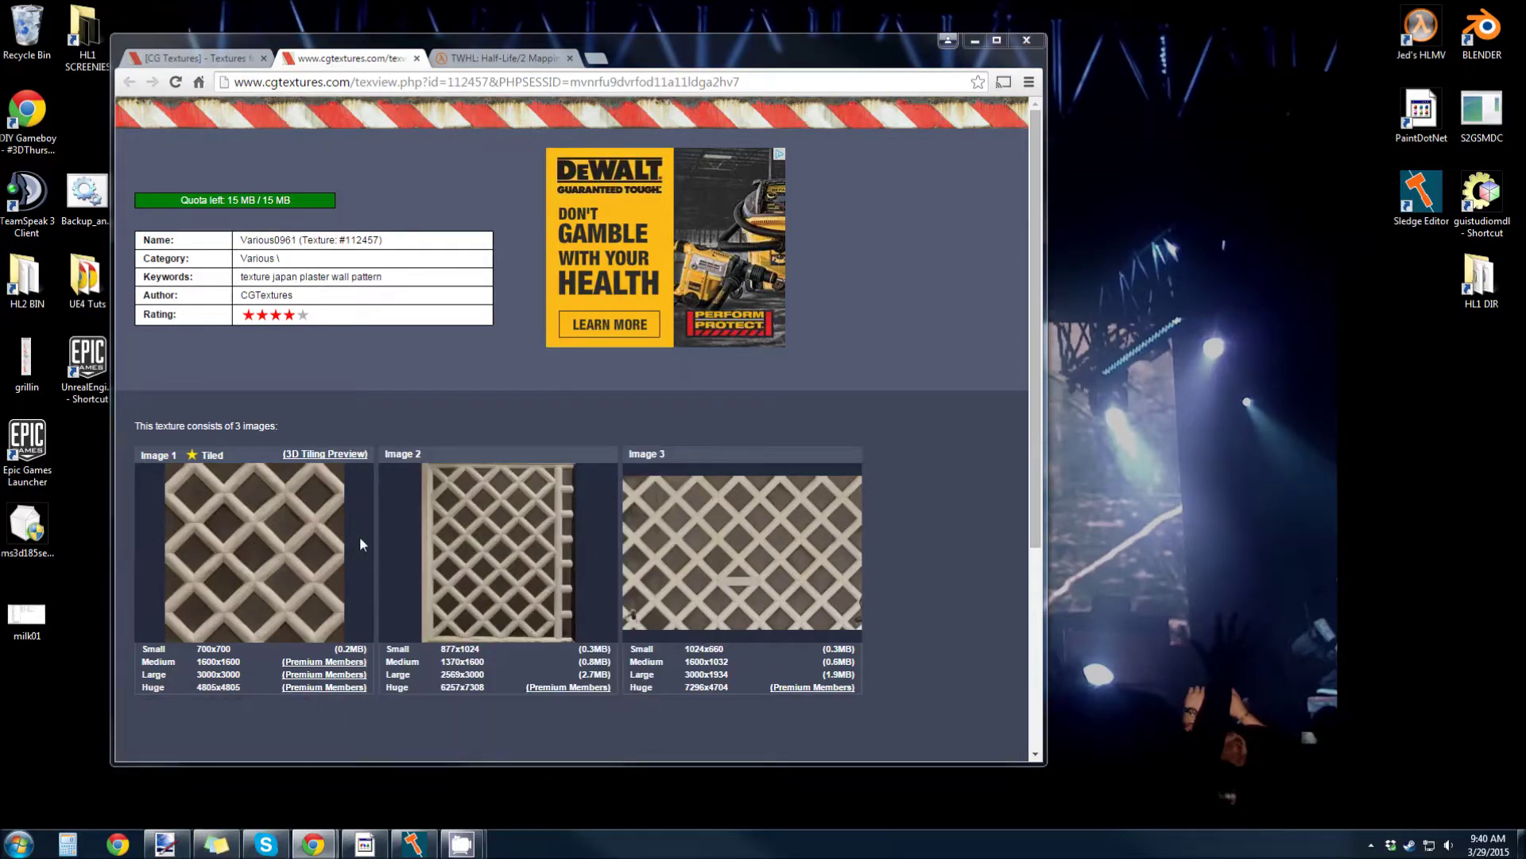
Switch to paint.net and open the recently used file lattice.pdn
key(alt+Tab)
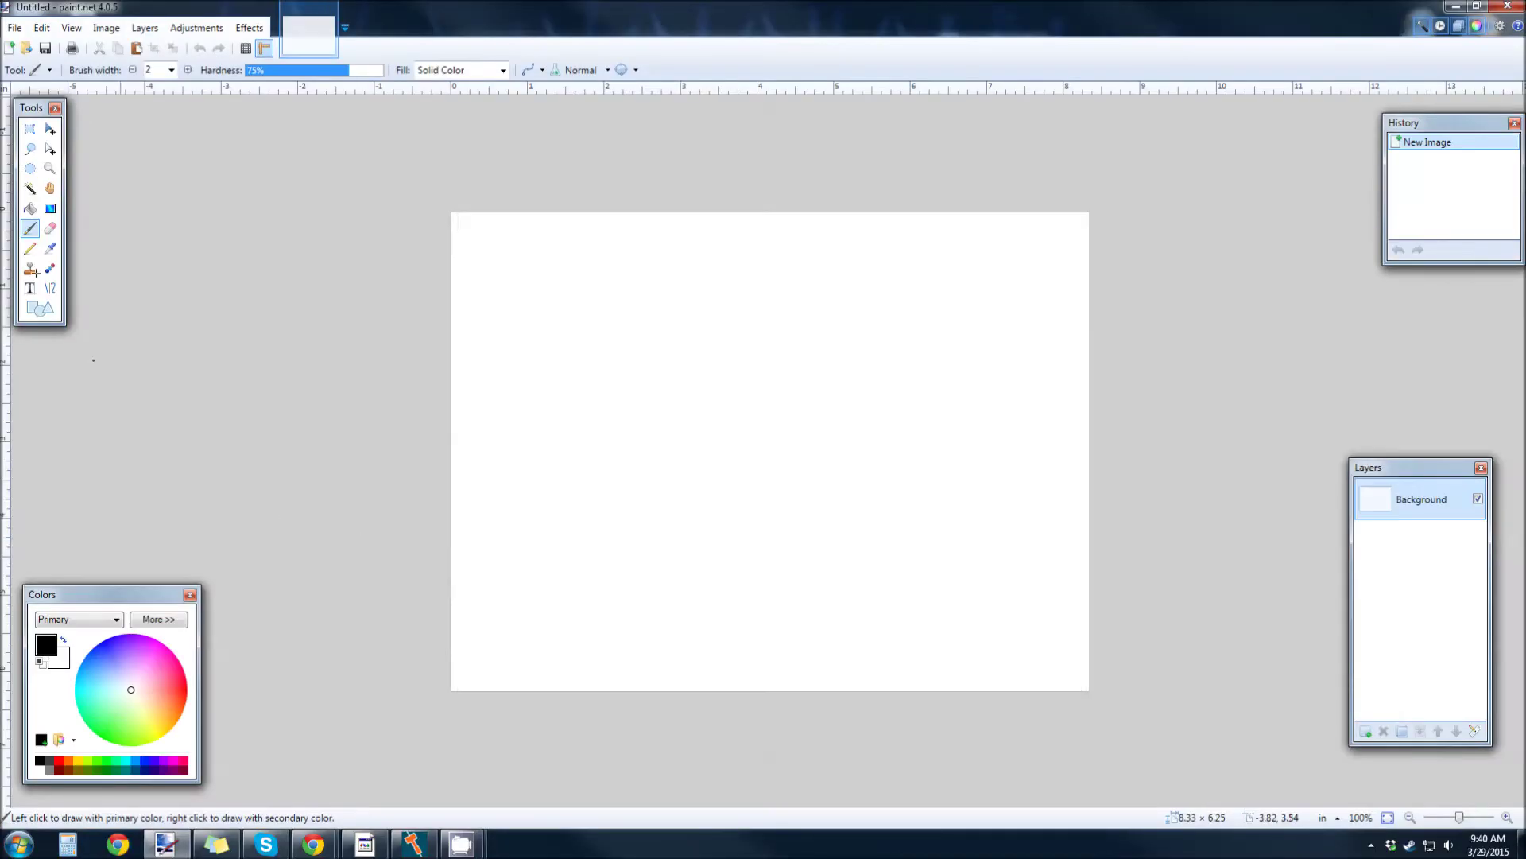
click(14, 27)
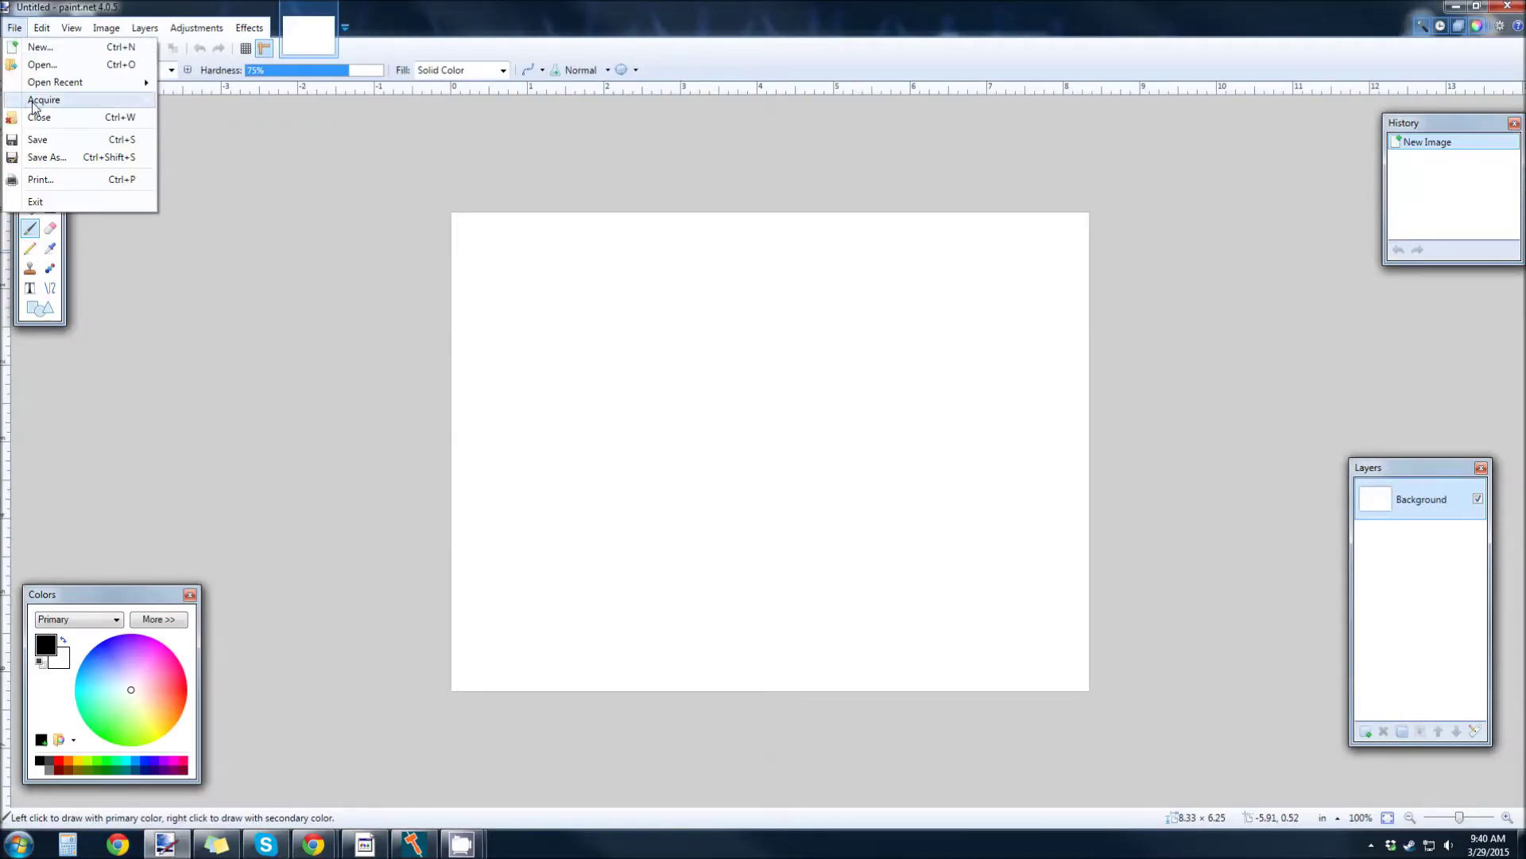
mouse_move(55, 82)
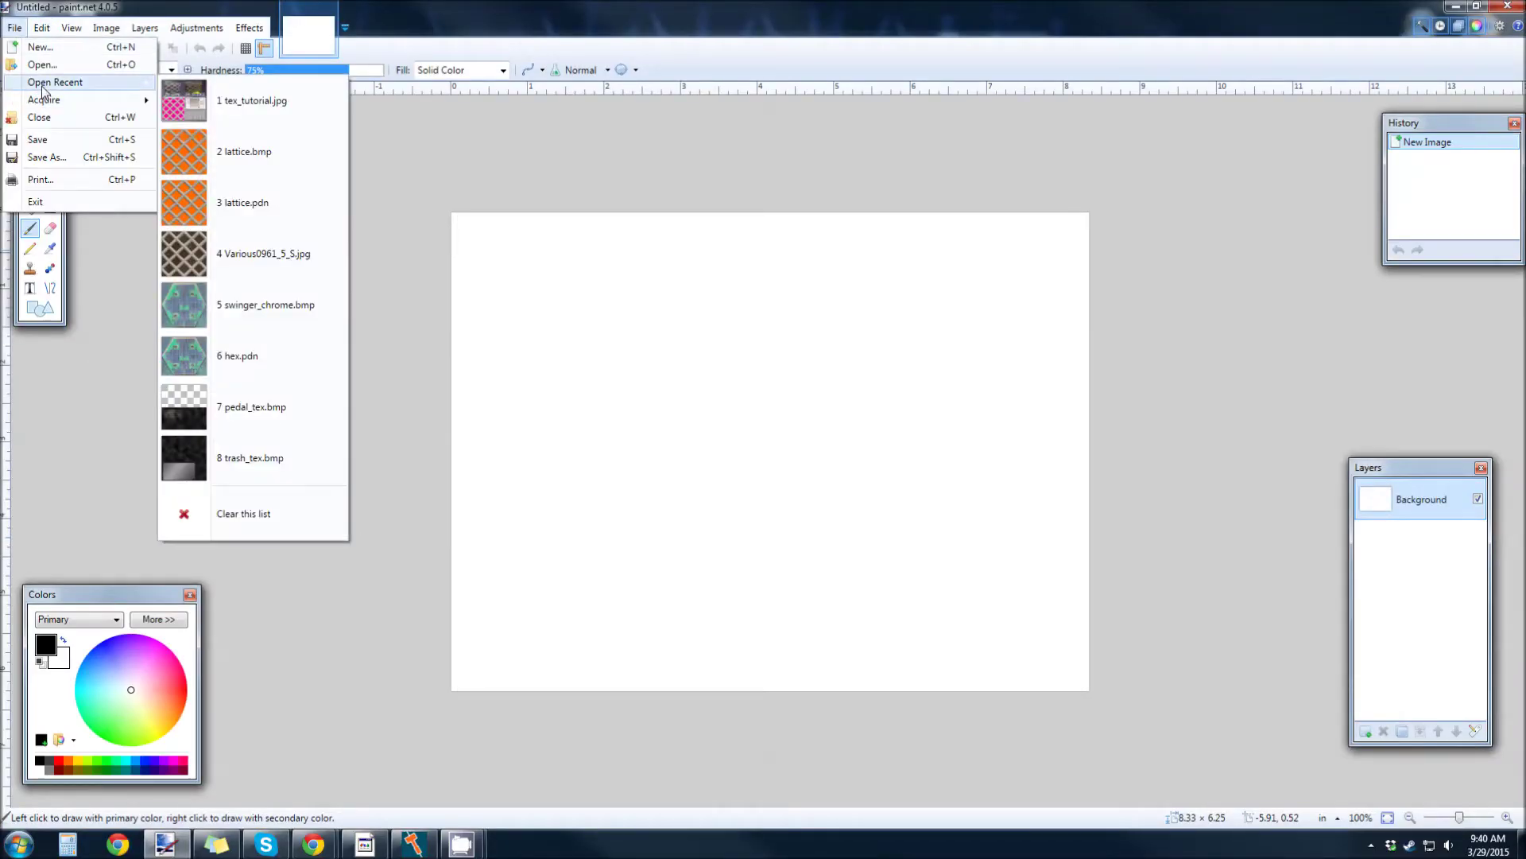
click(262, 208)
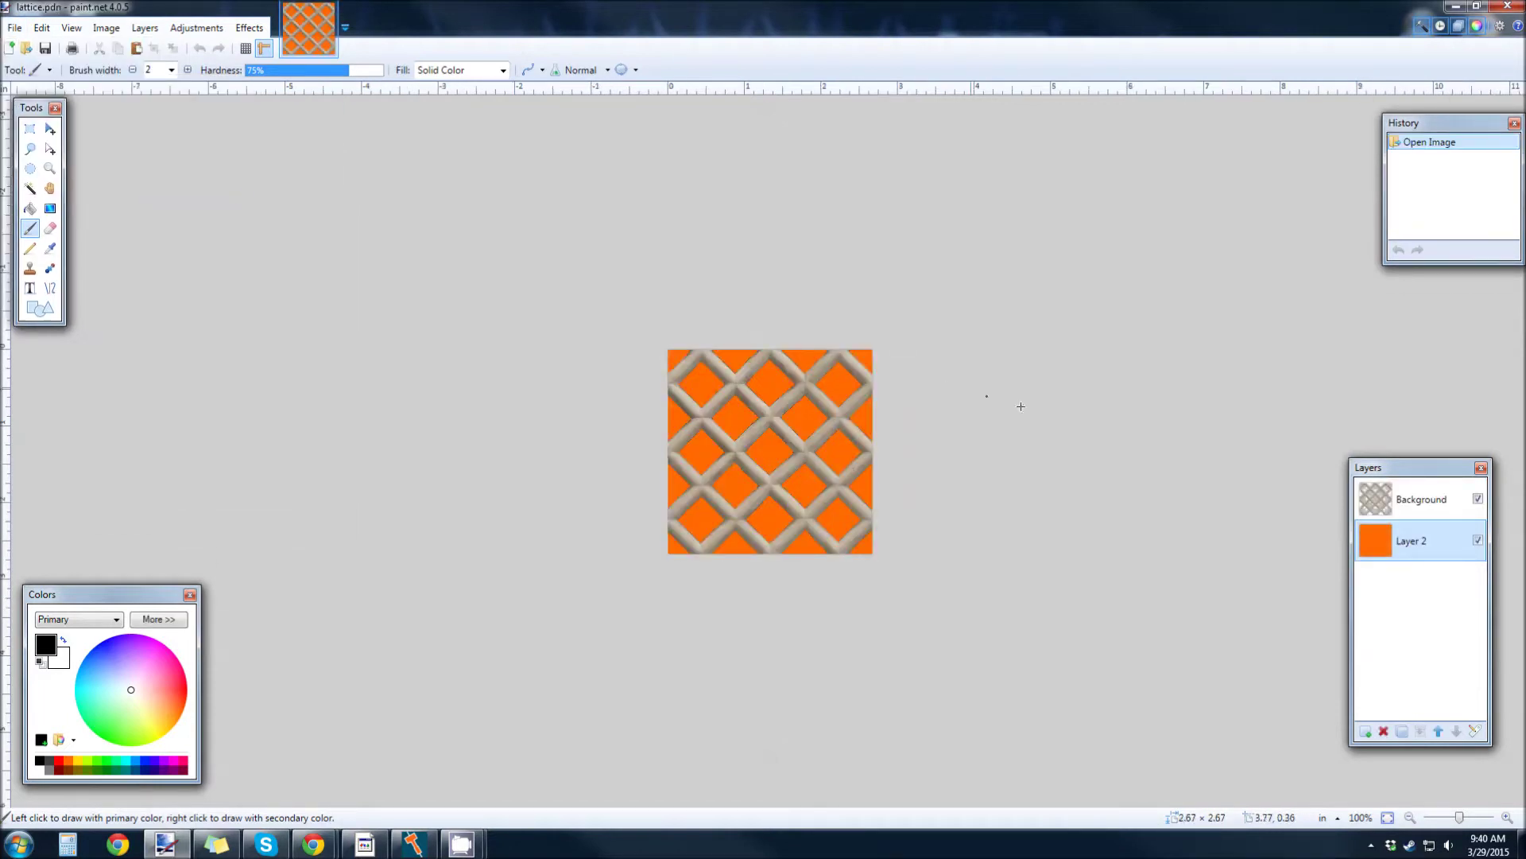
Toggle the visibility of the orange Layer 2 off and on to inspect the gaps in the lattice
click(1478, 541)
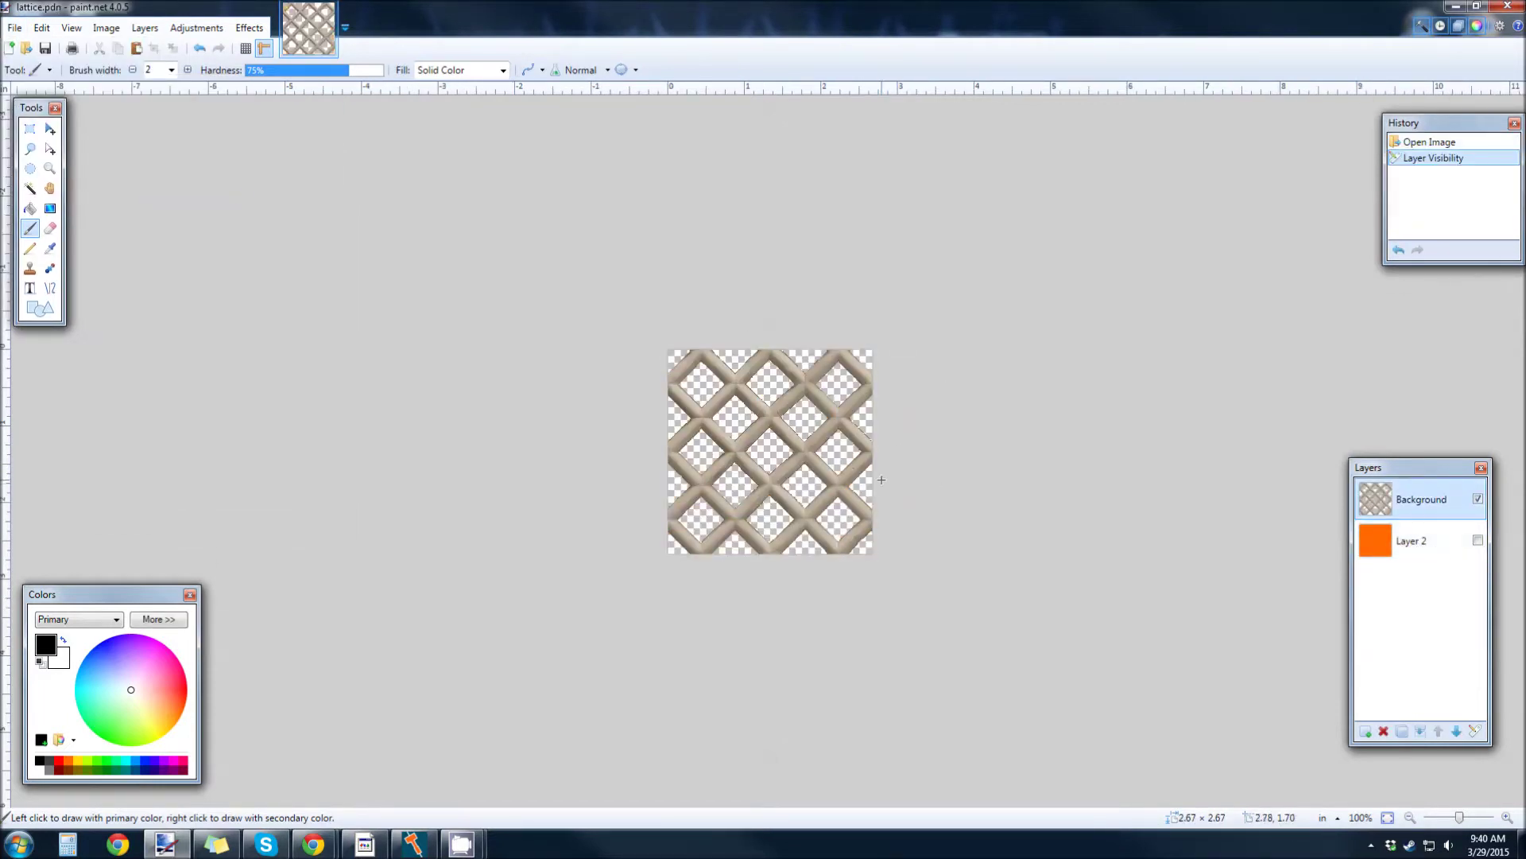
scroll(904, 467, up, 3)
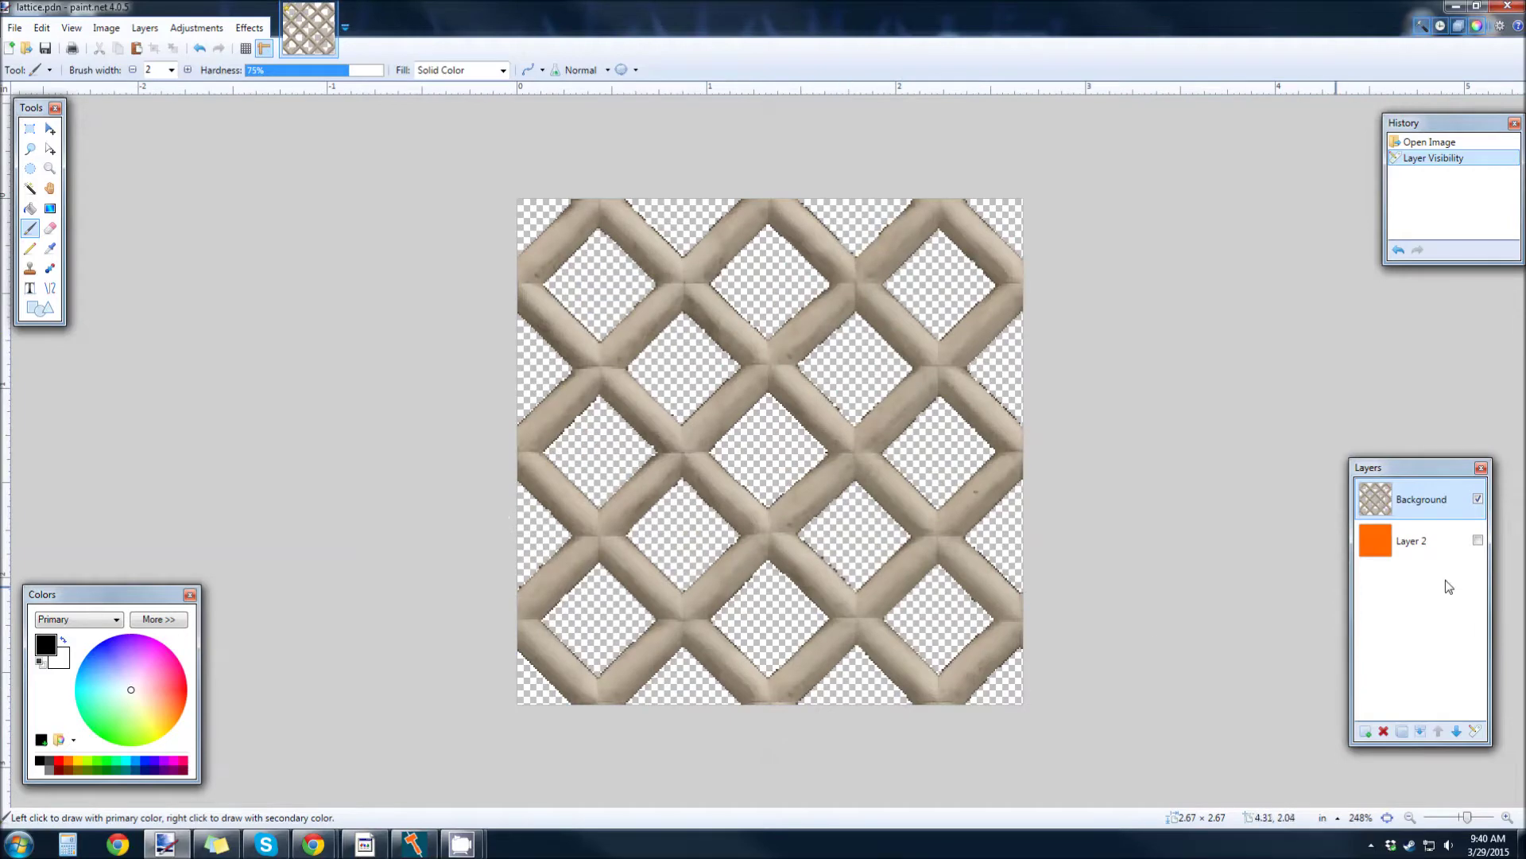
click(1478, 540)
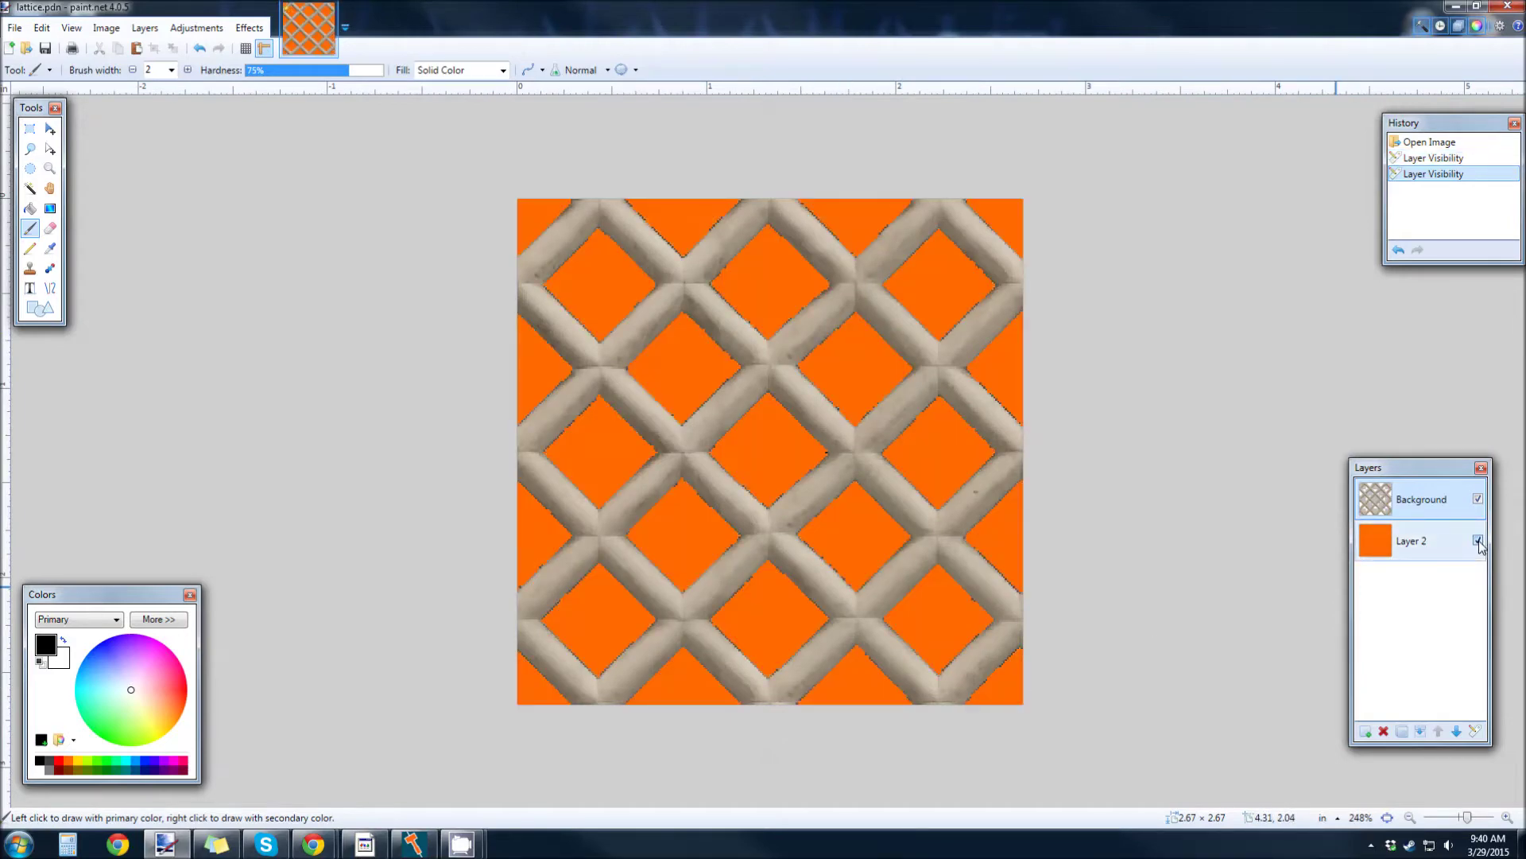
click(1478, 541)
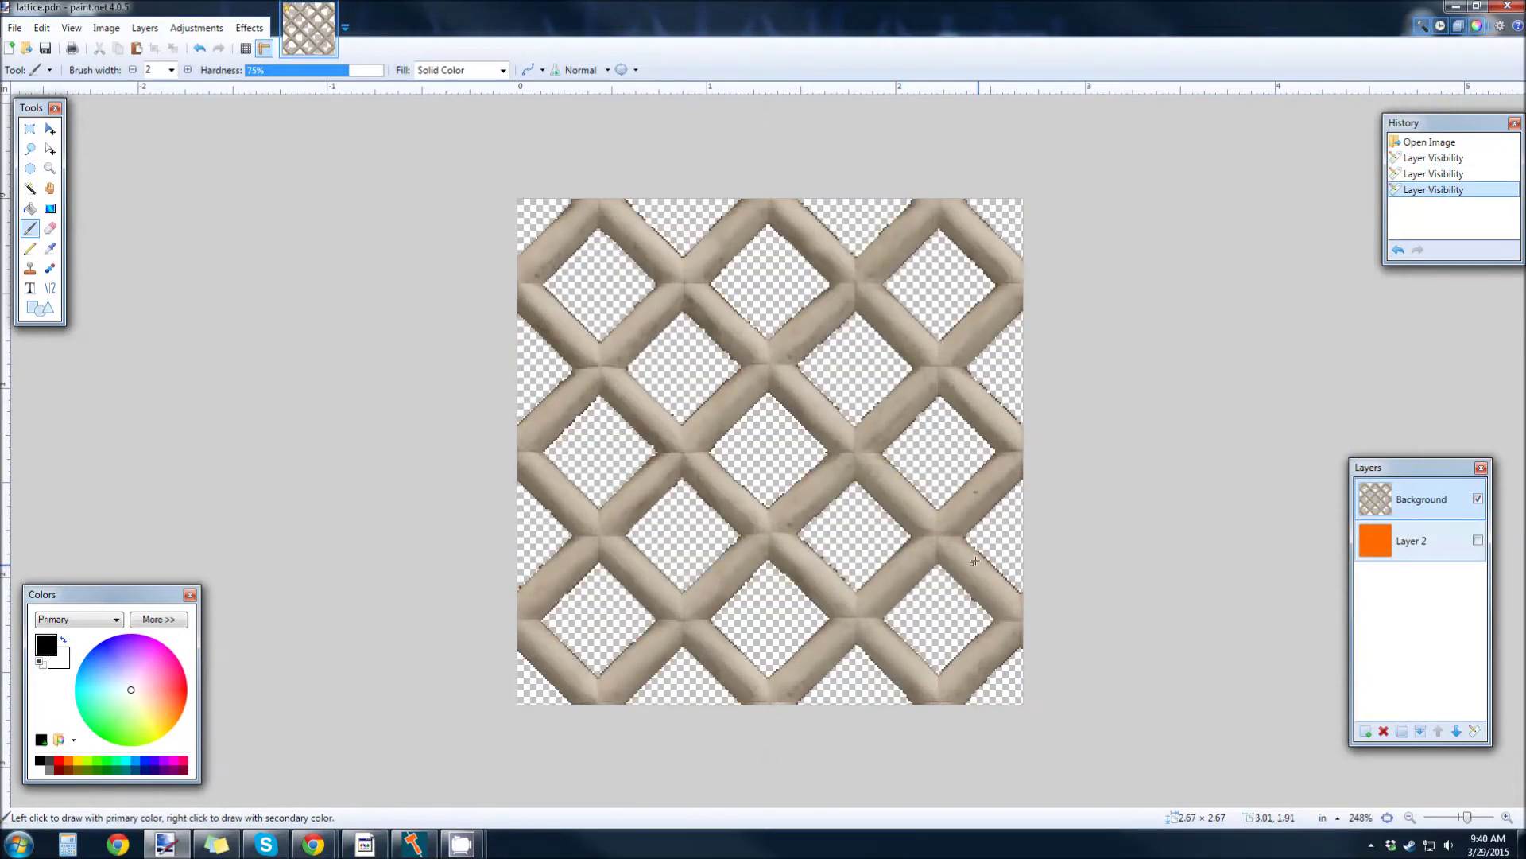
click(1478, 541)
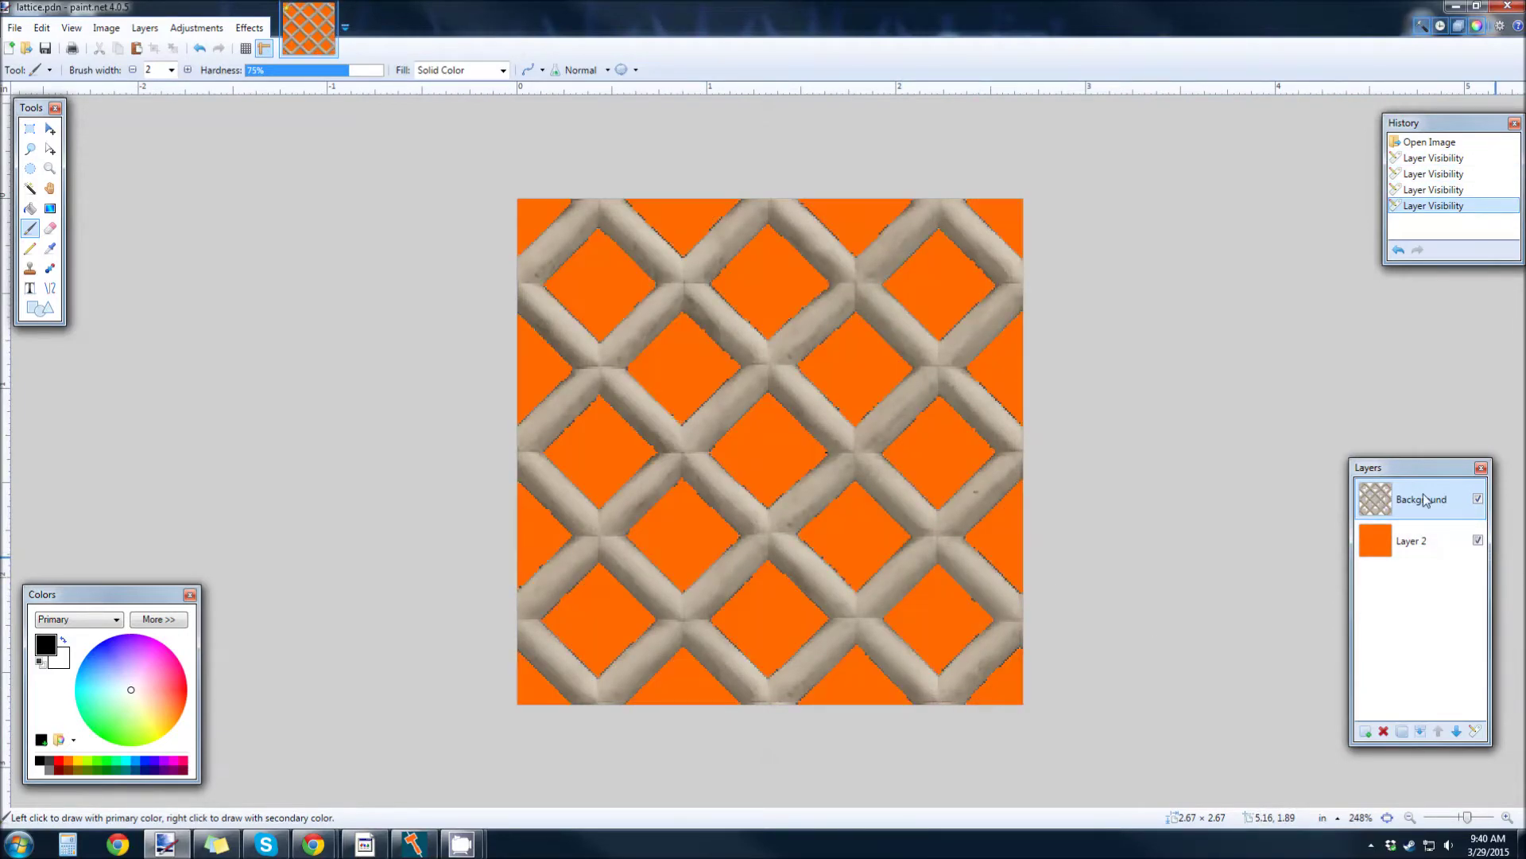
Select Layer 2 and sample its orange fill as the primary color with the Color Picker
click(68, 762)
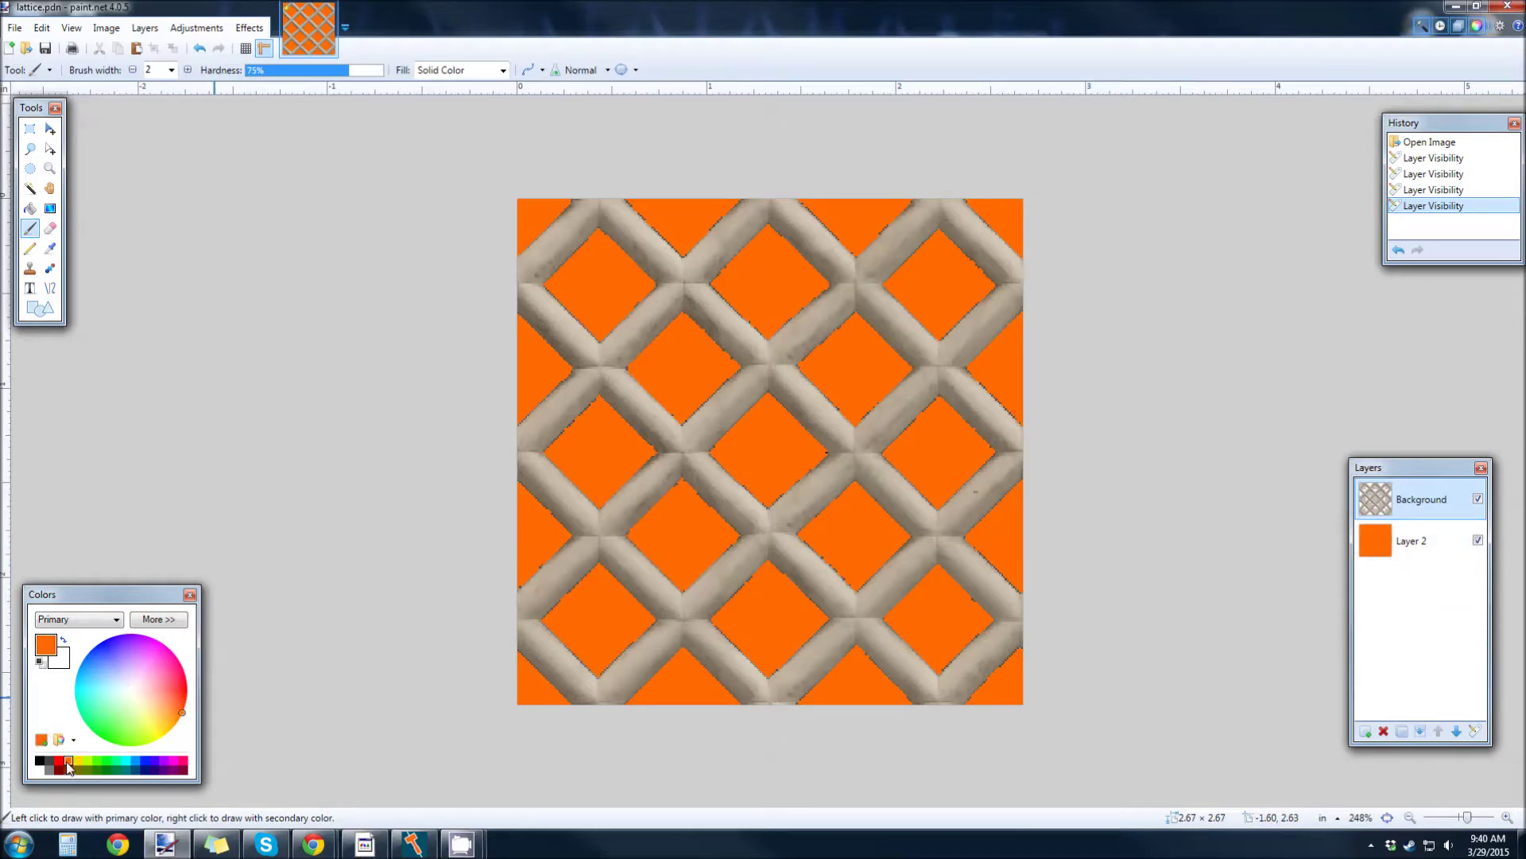
click(49, 247)
click(692, 376)
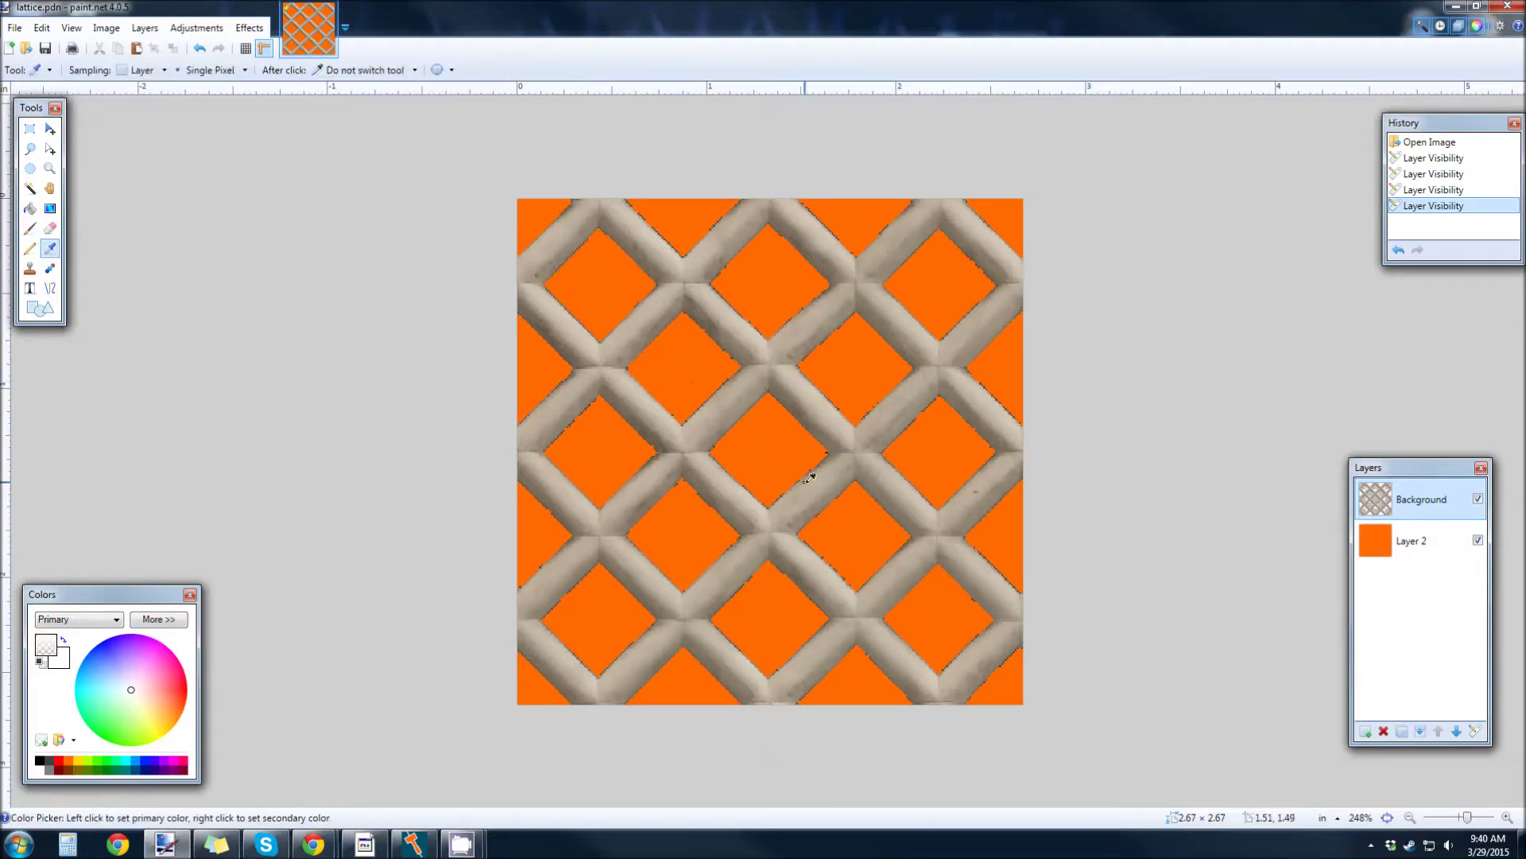
click(1423, 529)
click(779, 453)
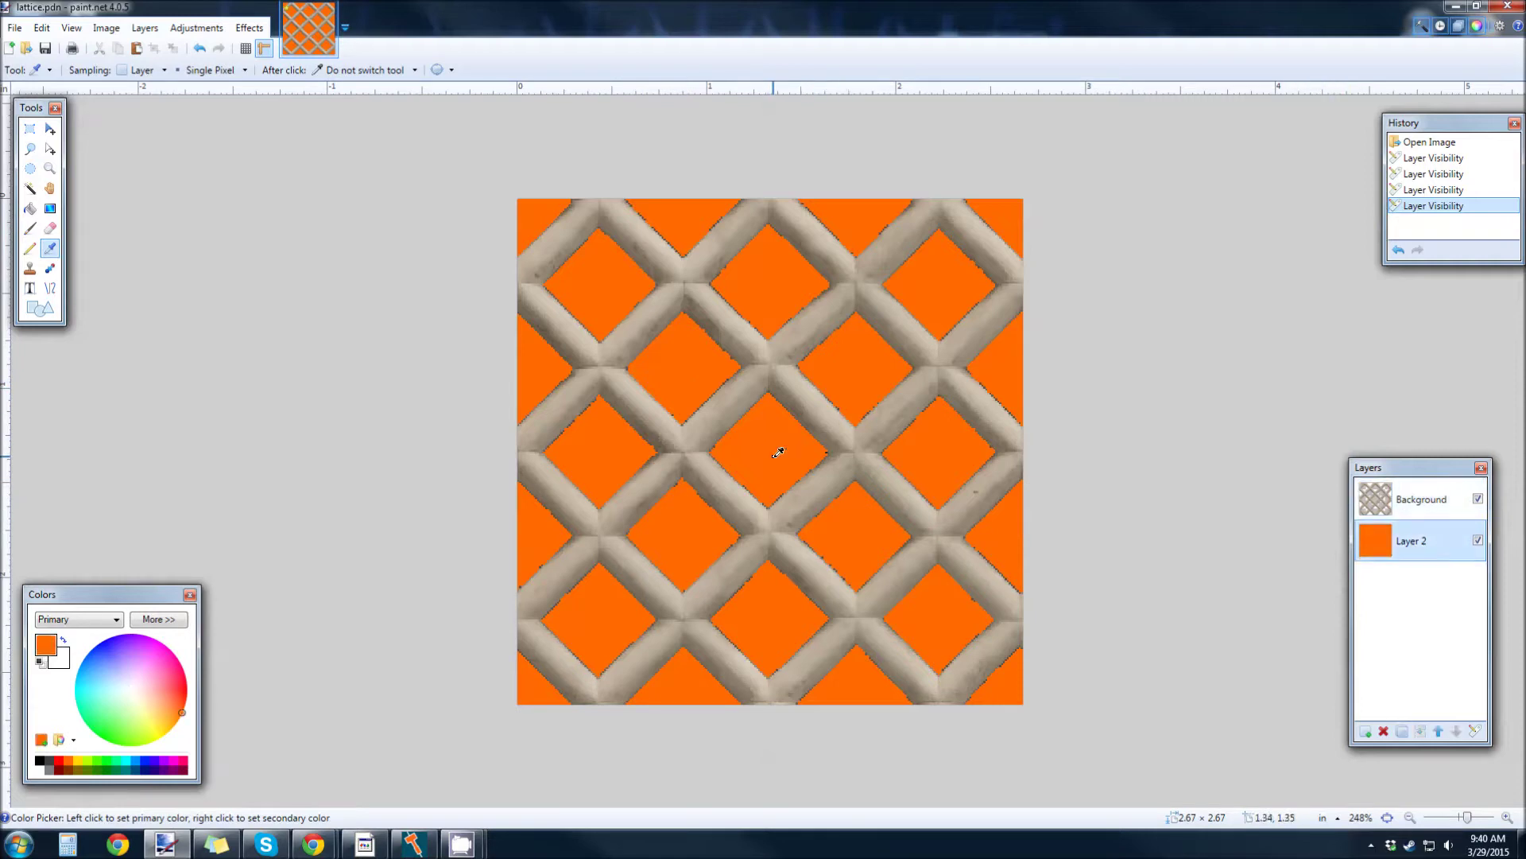
Fill Layer 2 with red using the Paint Bucket, and merge the Background lattice layer down onto it
click(59, 767)
click(29, 208)
click(686, 375)
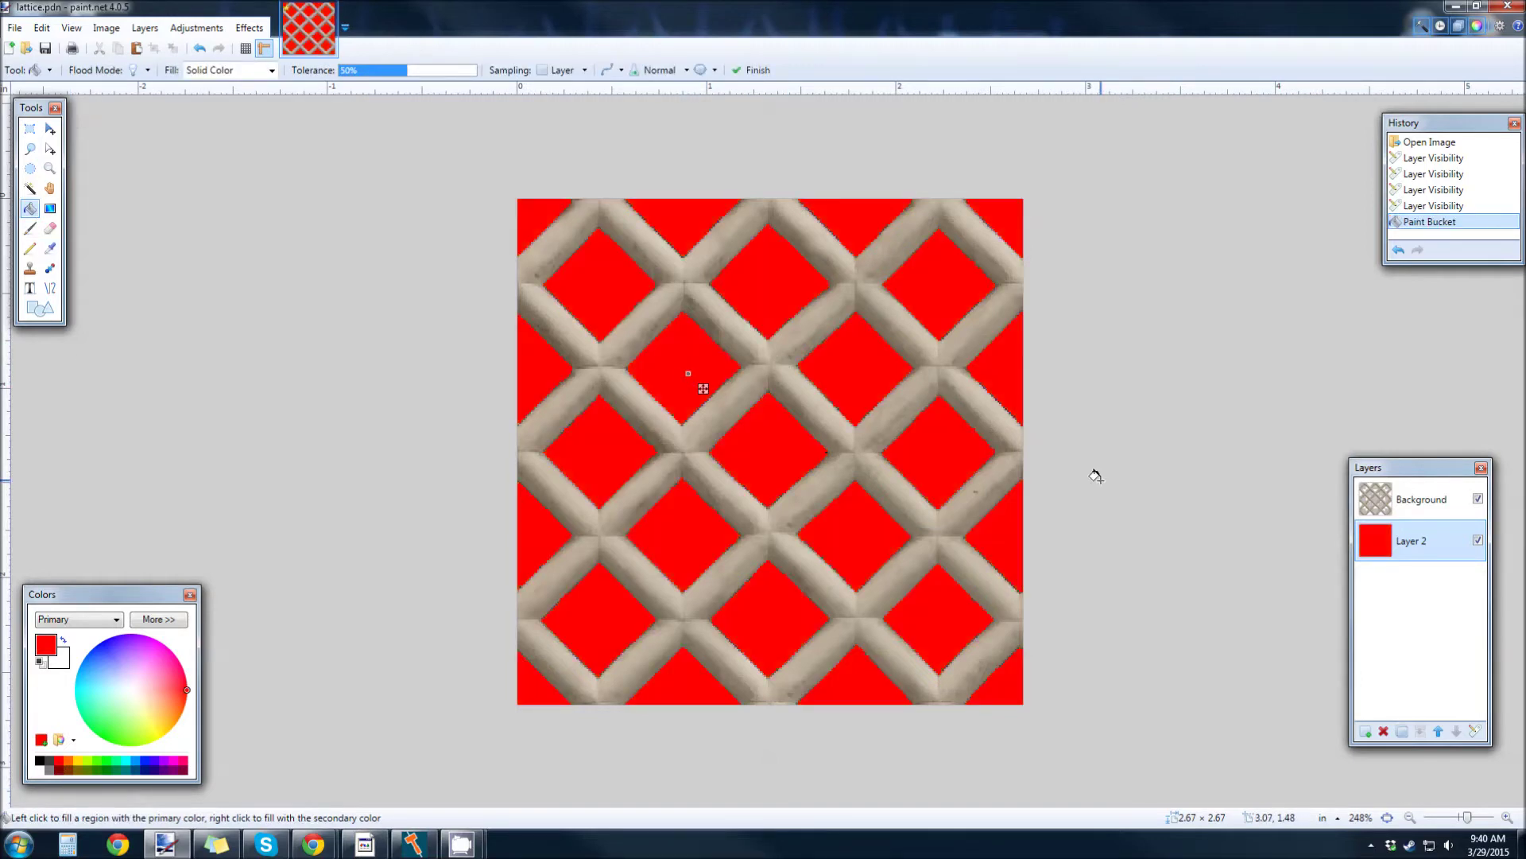
click(1373, 515)
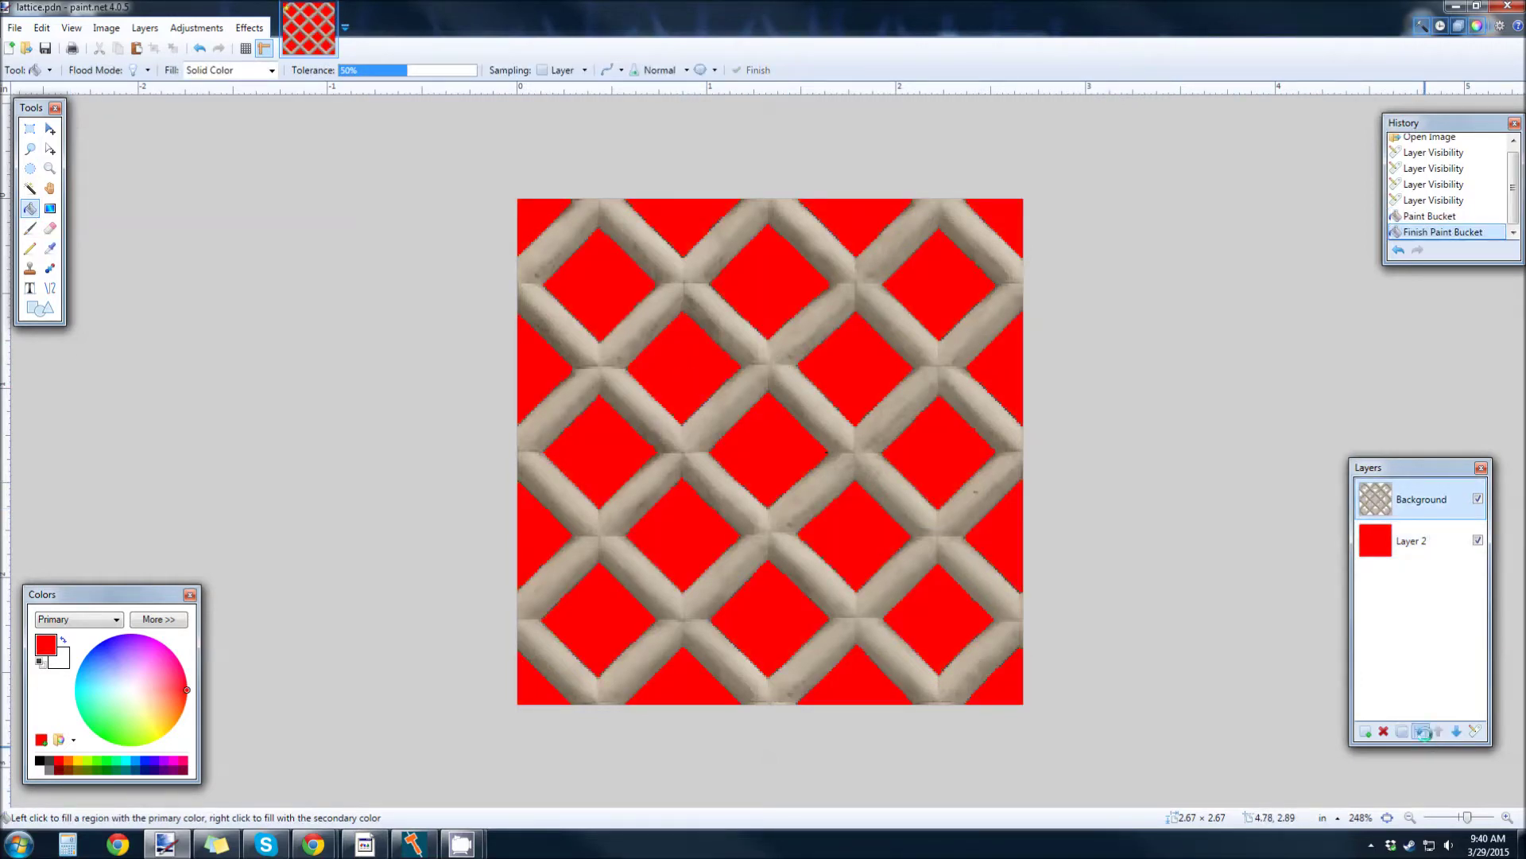
click(1422, 732)
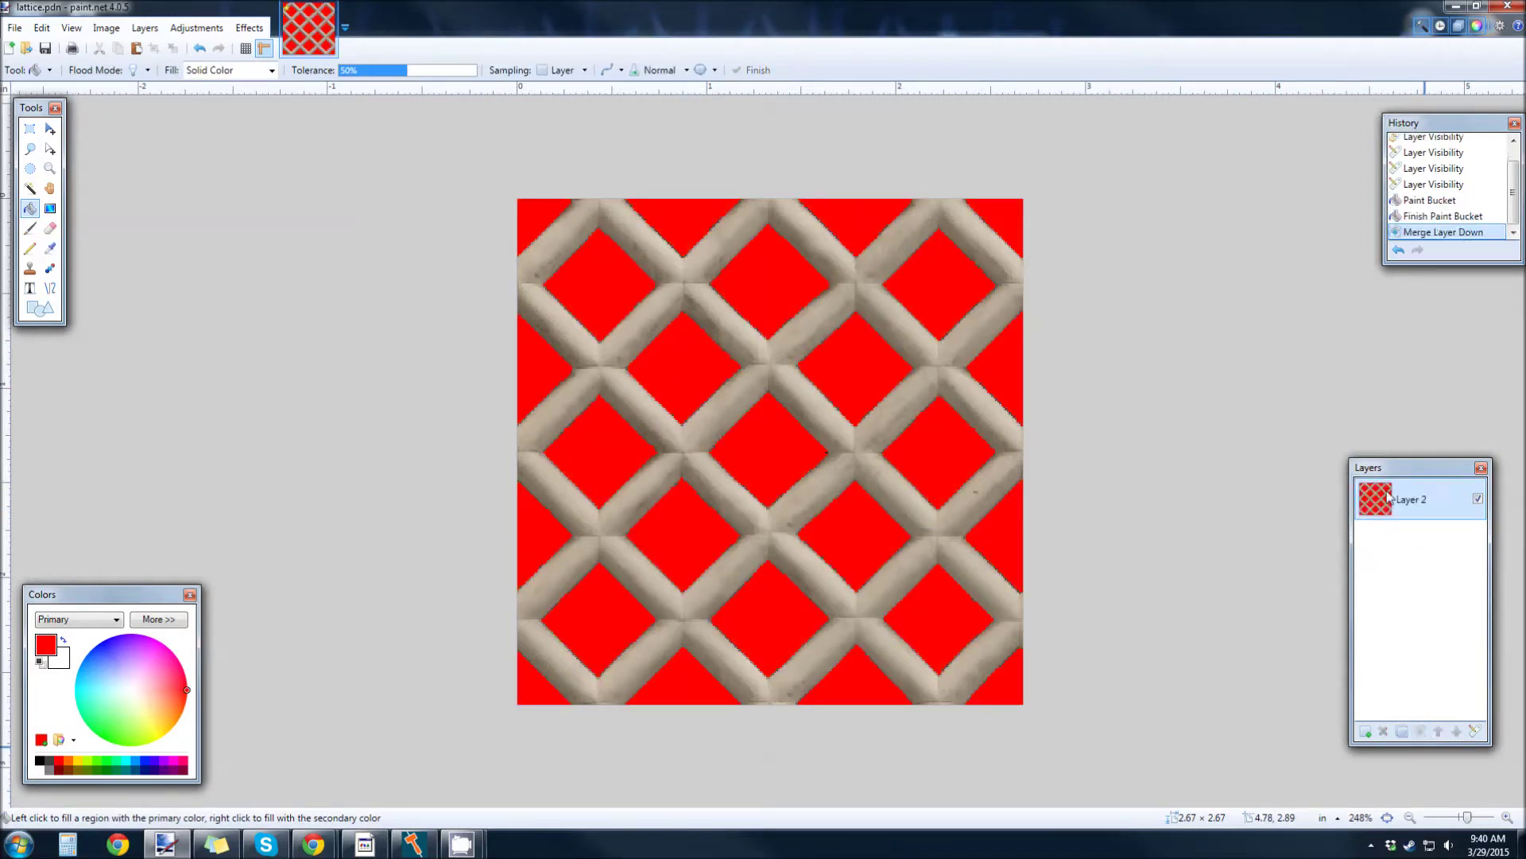
Save a copy of the merged image as lattice2 in BMP format in the textures folder
click(14, 28)
click(48, 159)
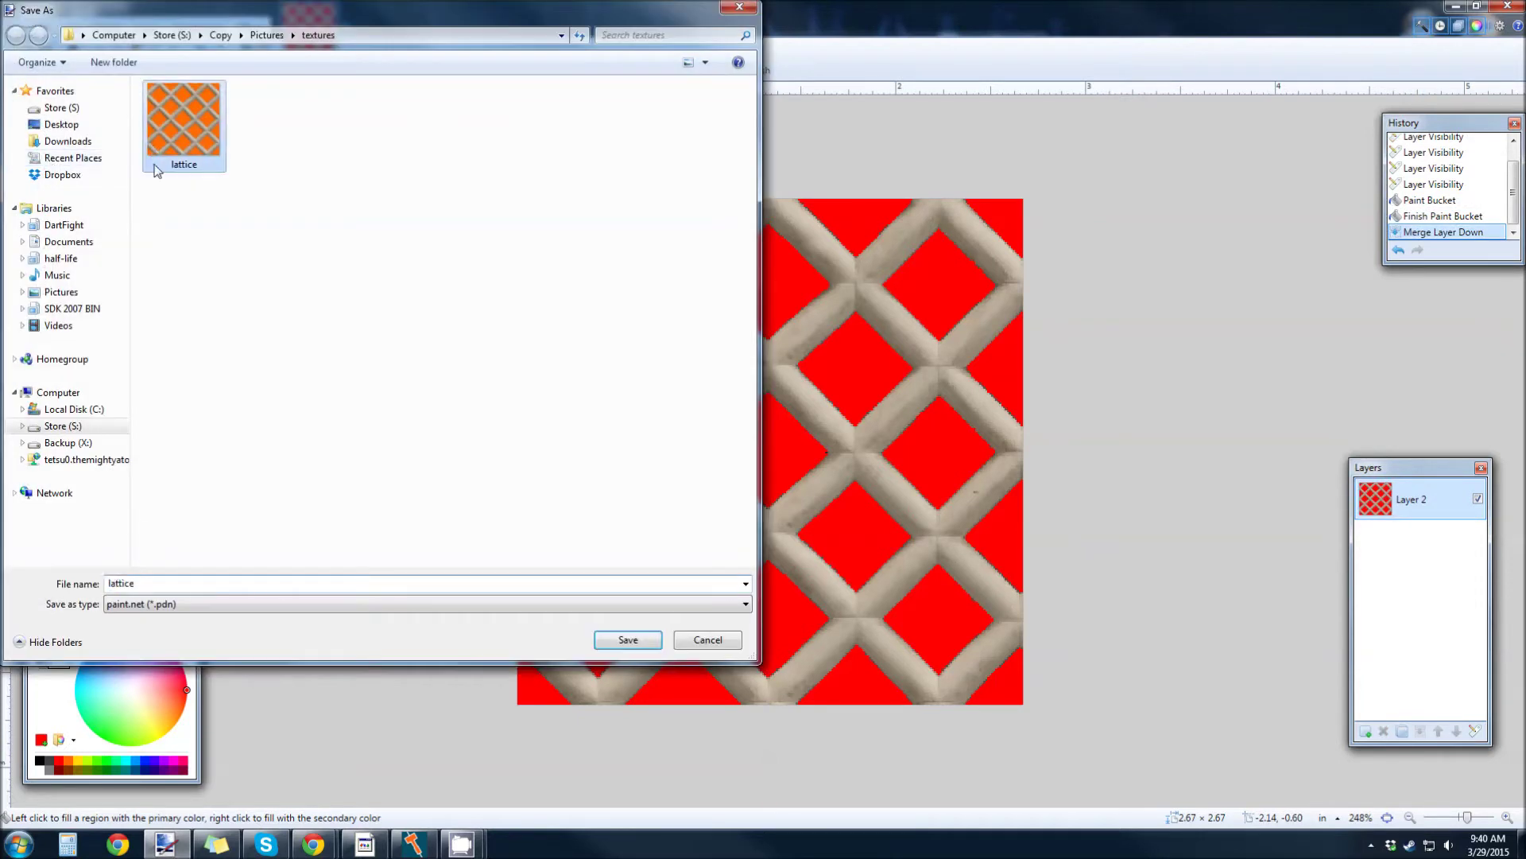
click(175, 584)
text(2)
click(578, 607)
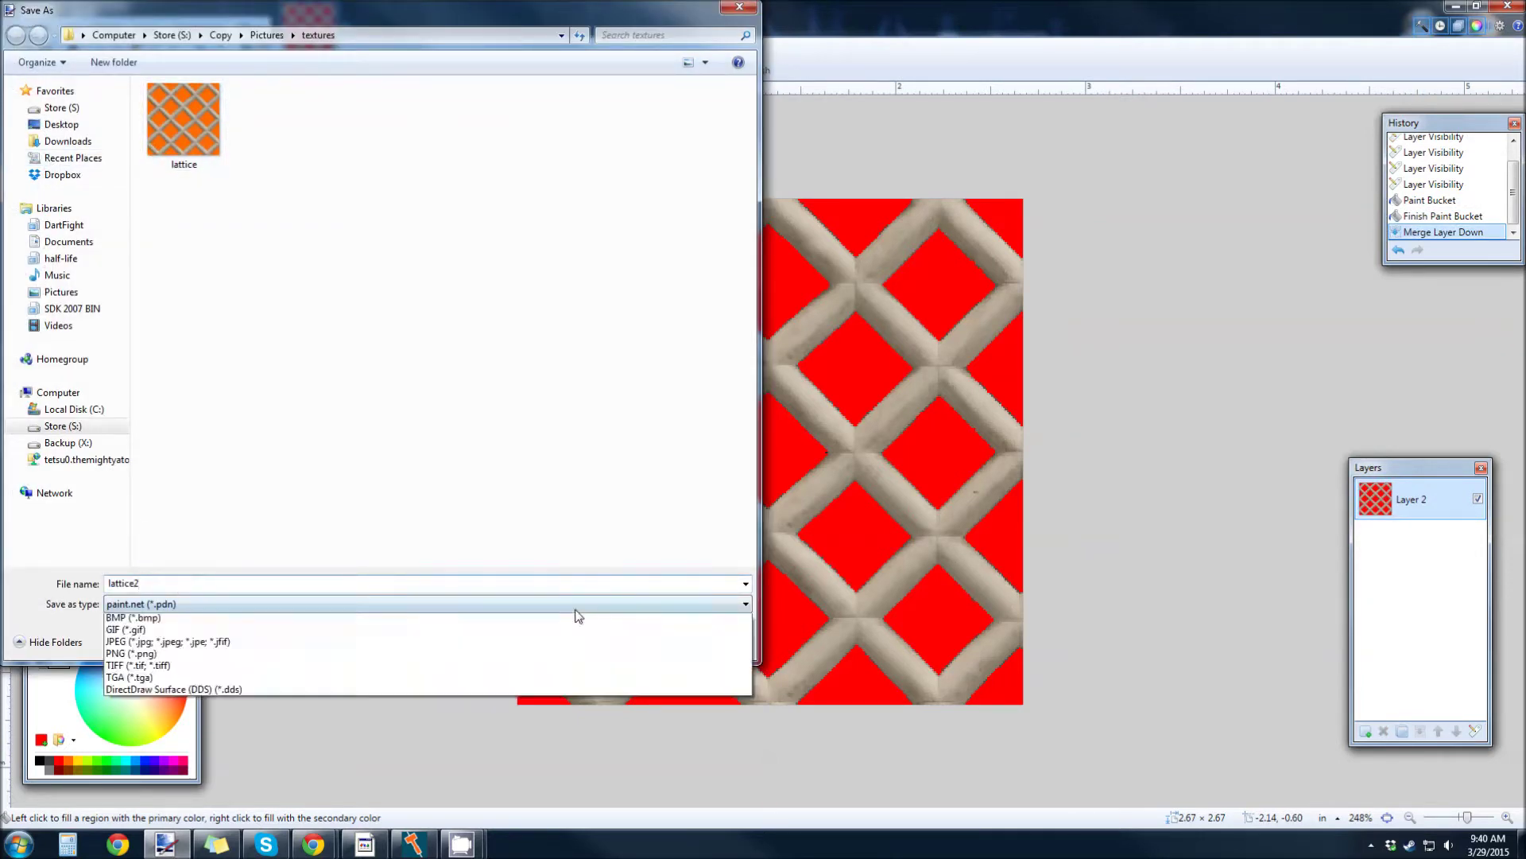
click(576, 609)
click(244, 609)
click(150, 631)
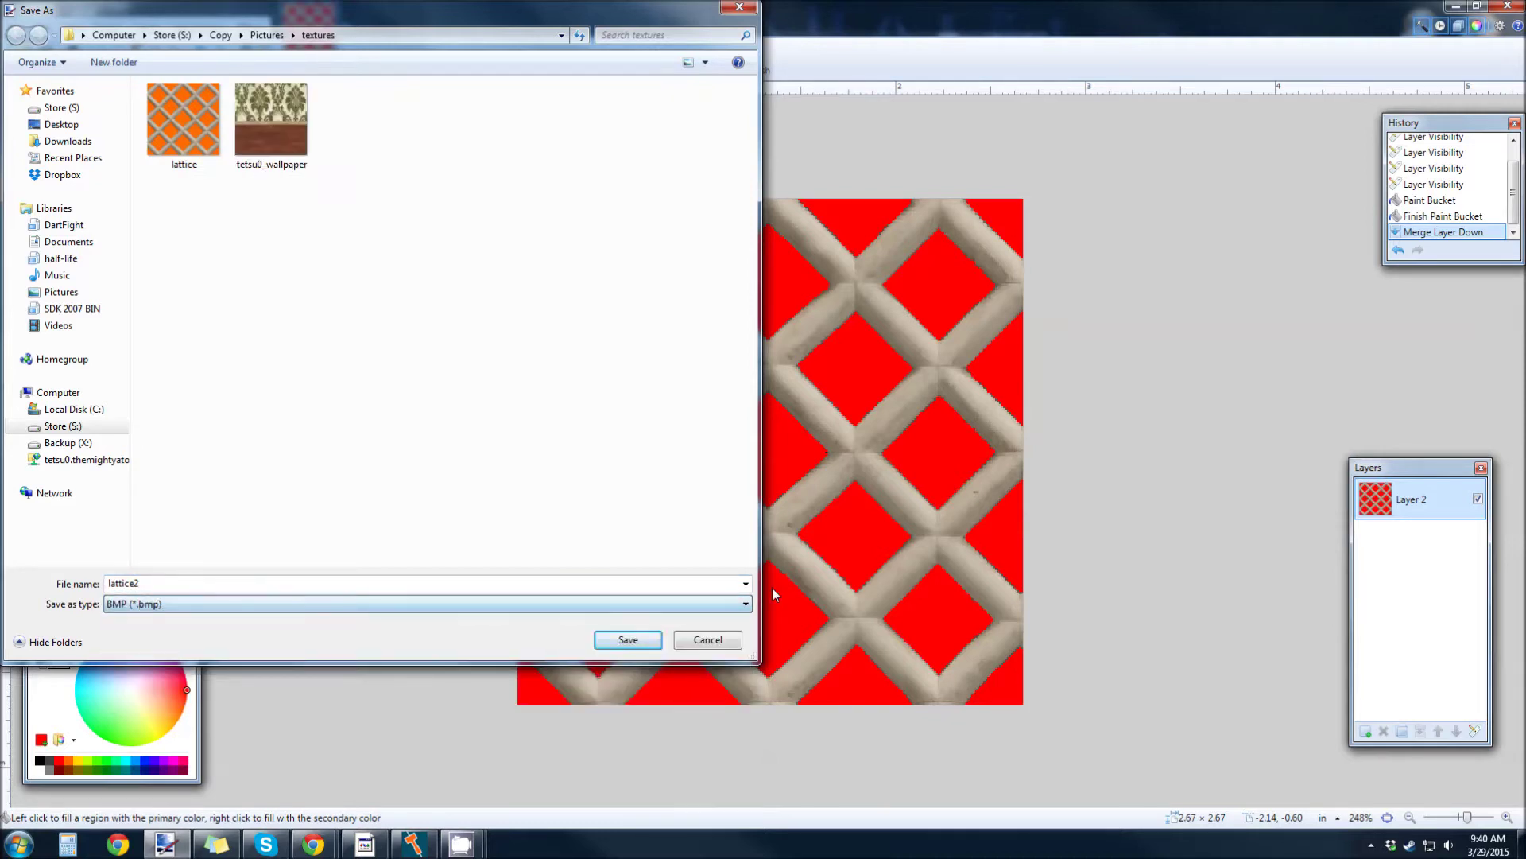
click(628, 639)
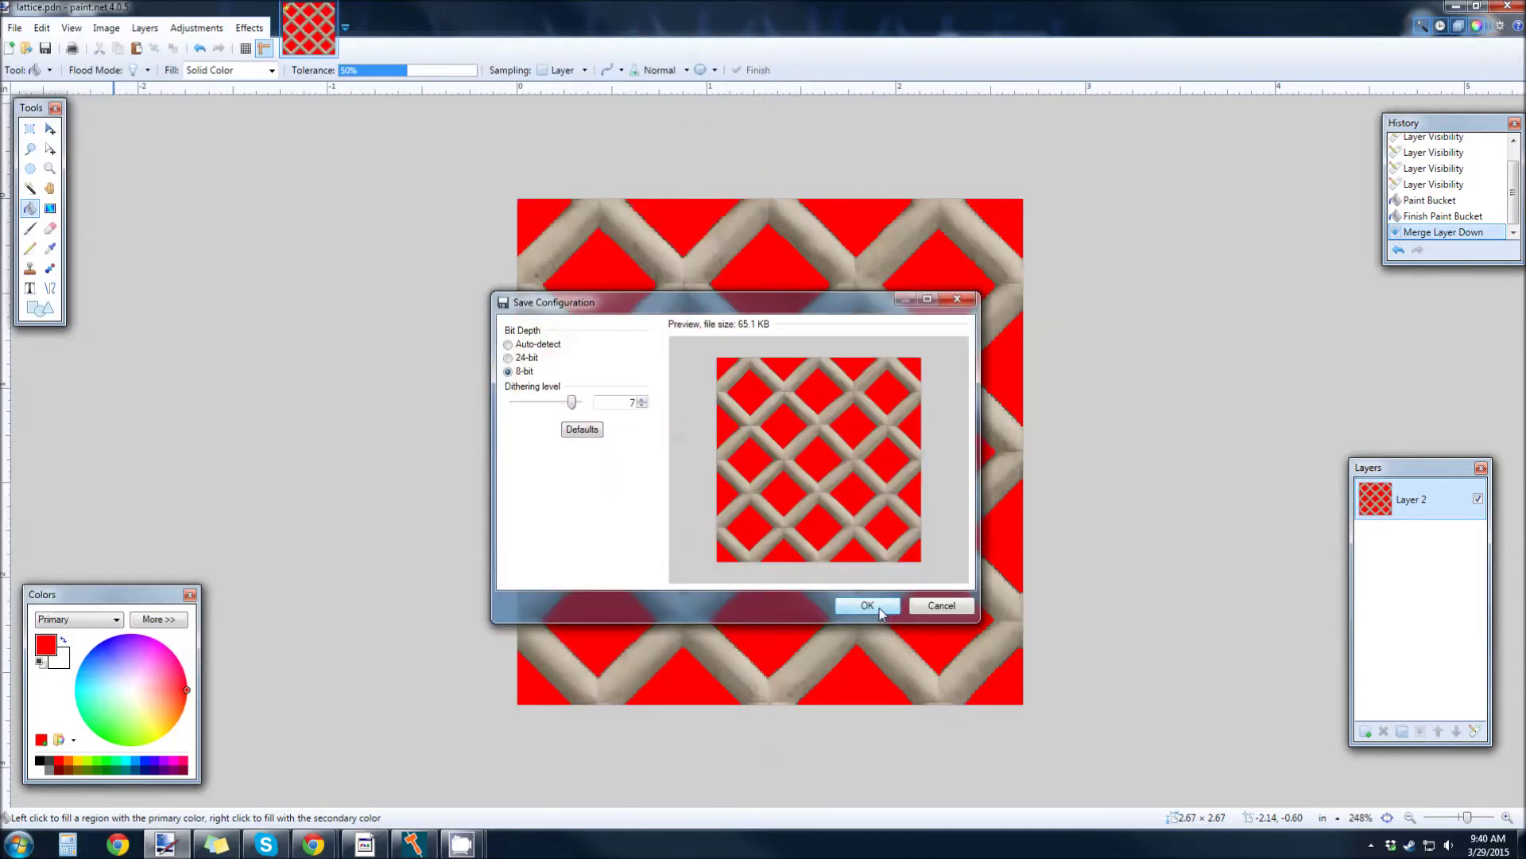
Complete the 8-bit BMP save with a higher dithering level and close paint.net
drag(571, 403, 606, 409)
click(867, 602)
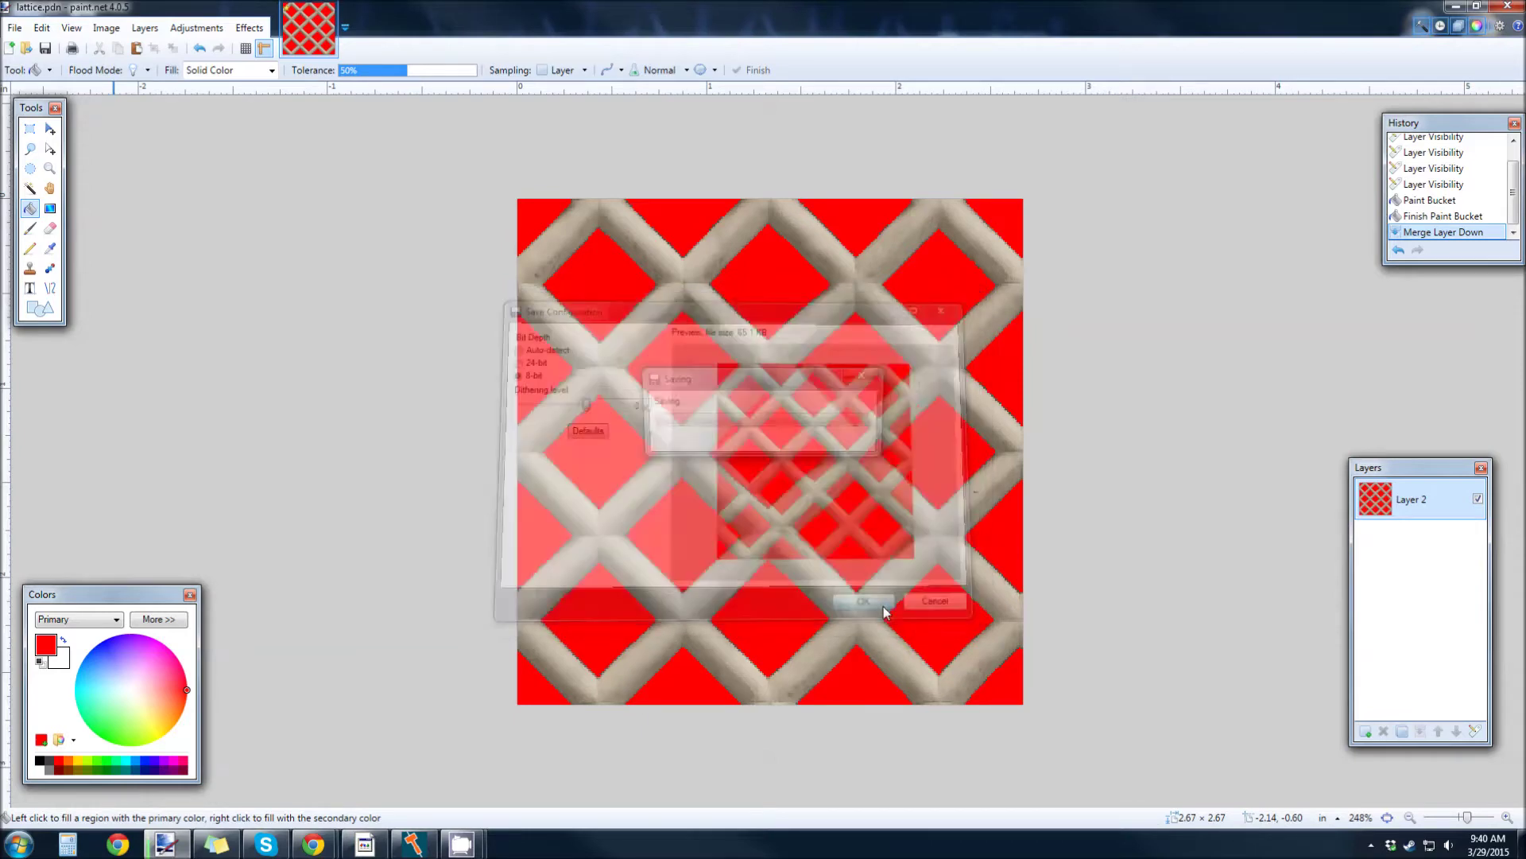
click(1508, 6)
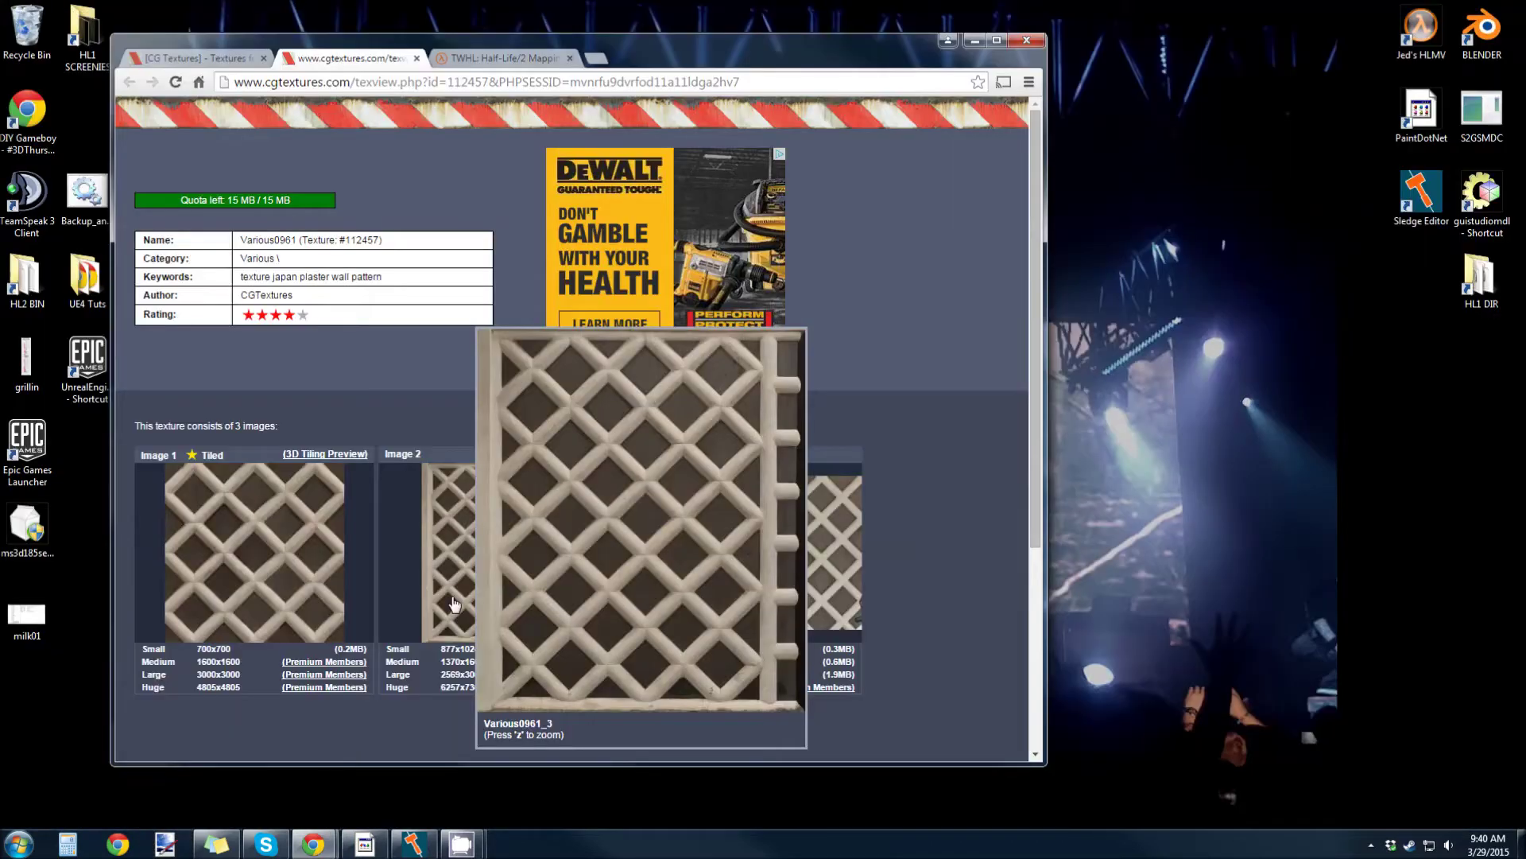
click(17, 843)
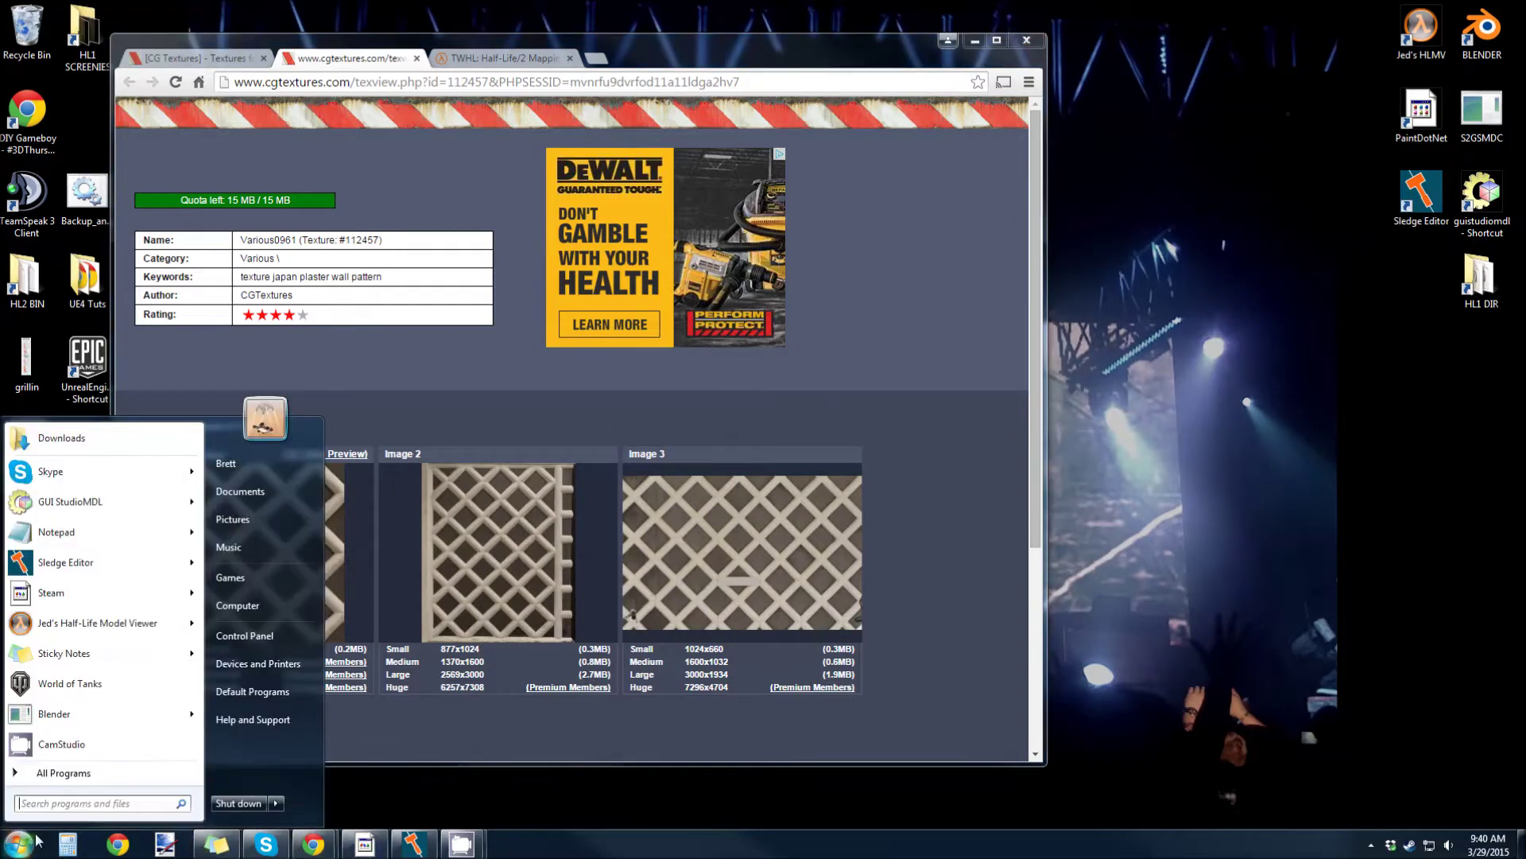
text(wally)
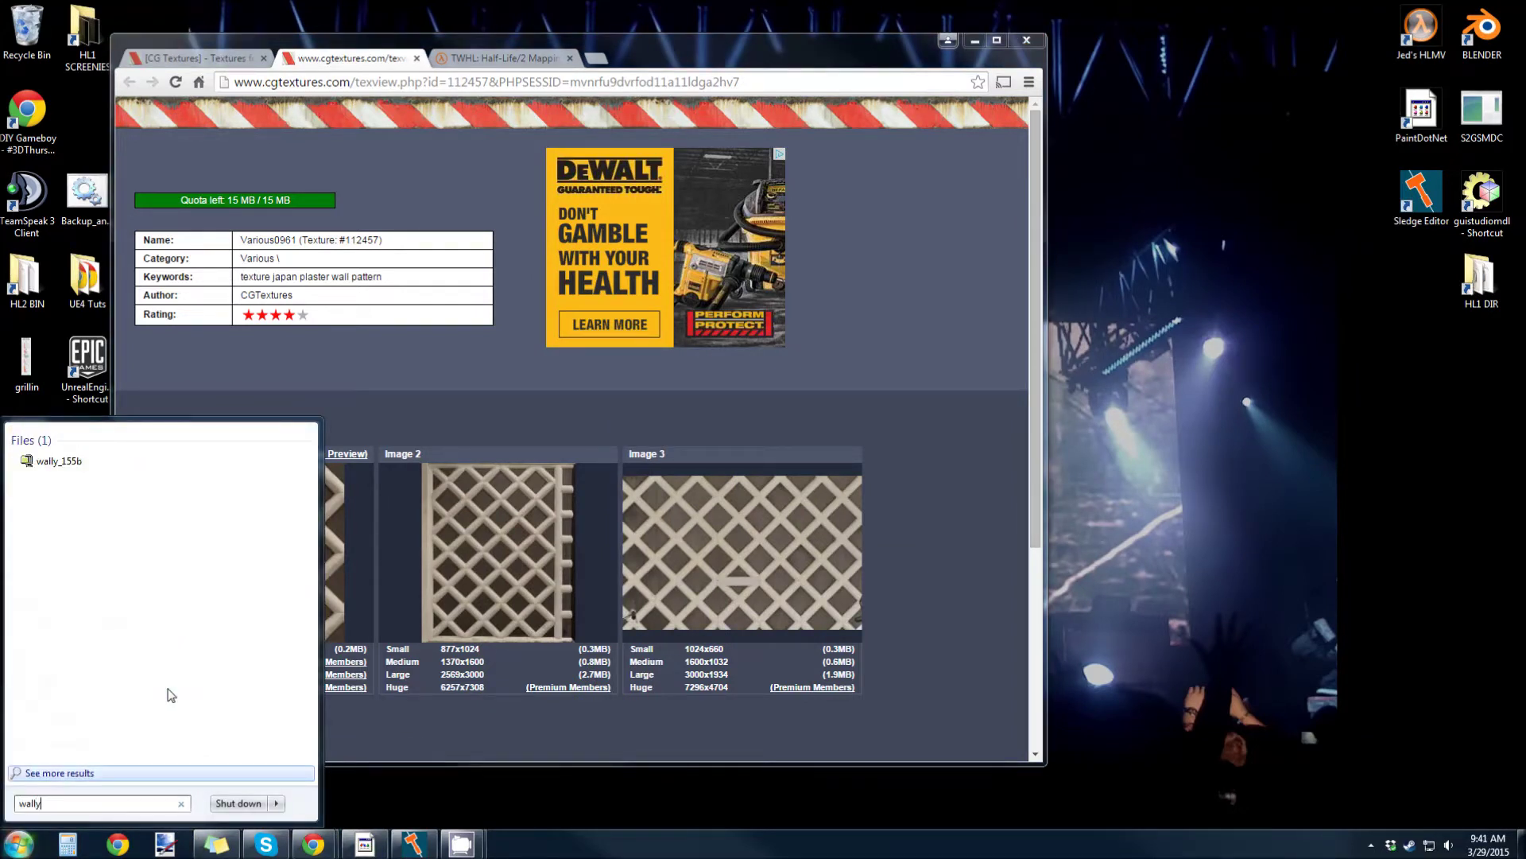
key(BackSpace)
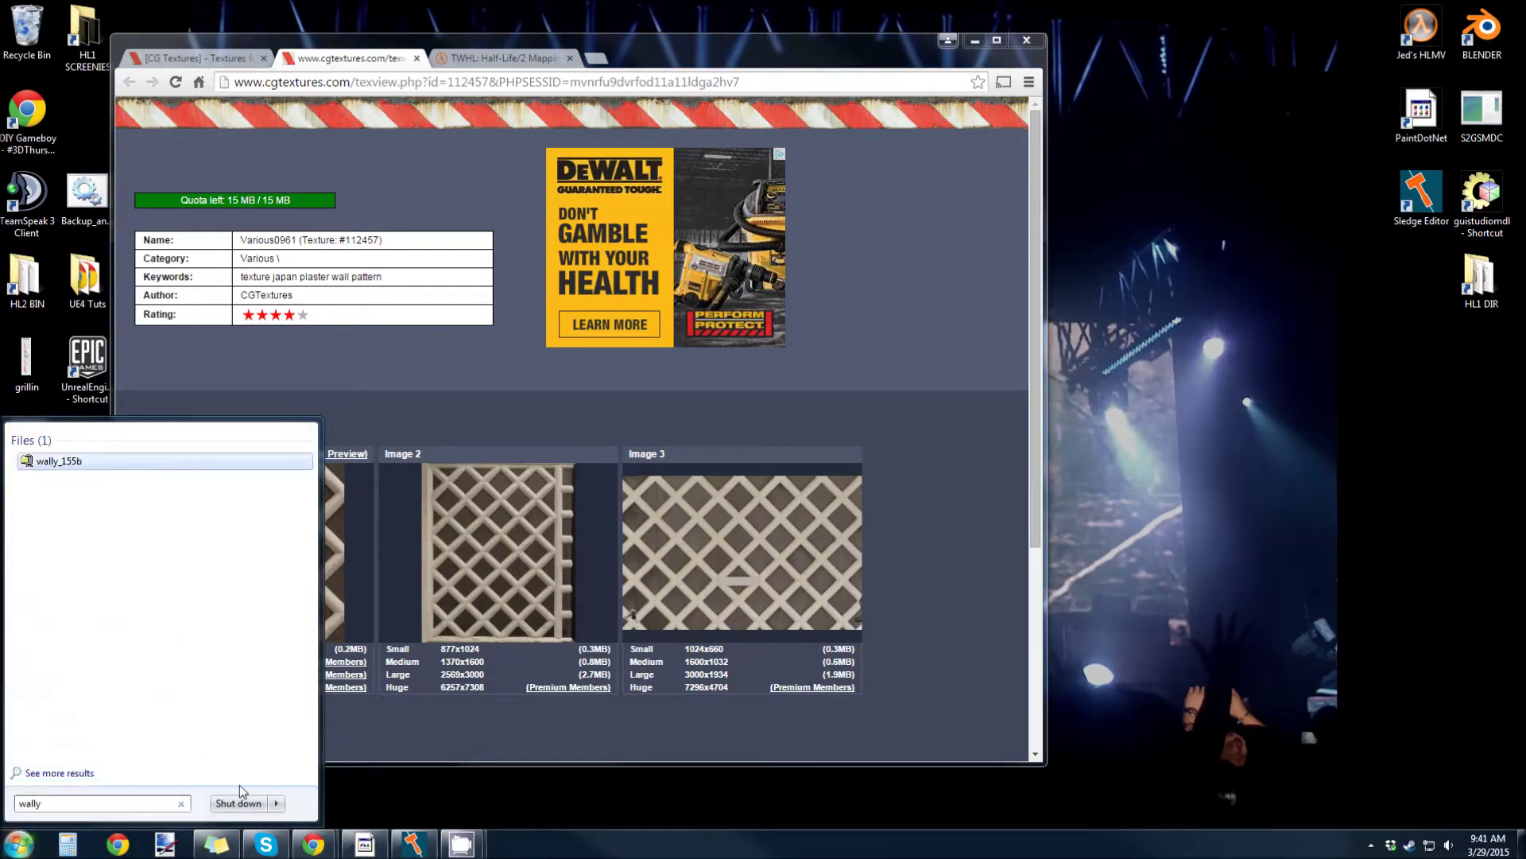
key(Escape)
Browse to the Copy\Programs\wally folder on the Store (S:) drive and launch the Wally application
click(17, 843)
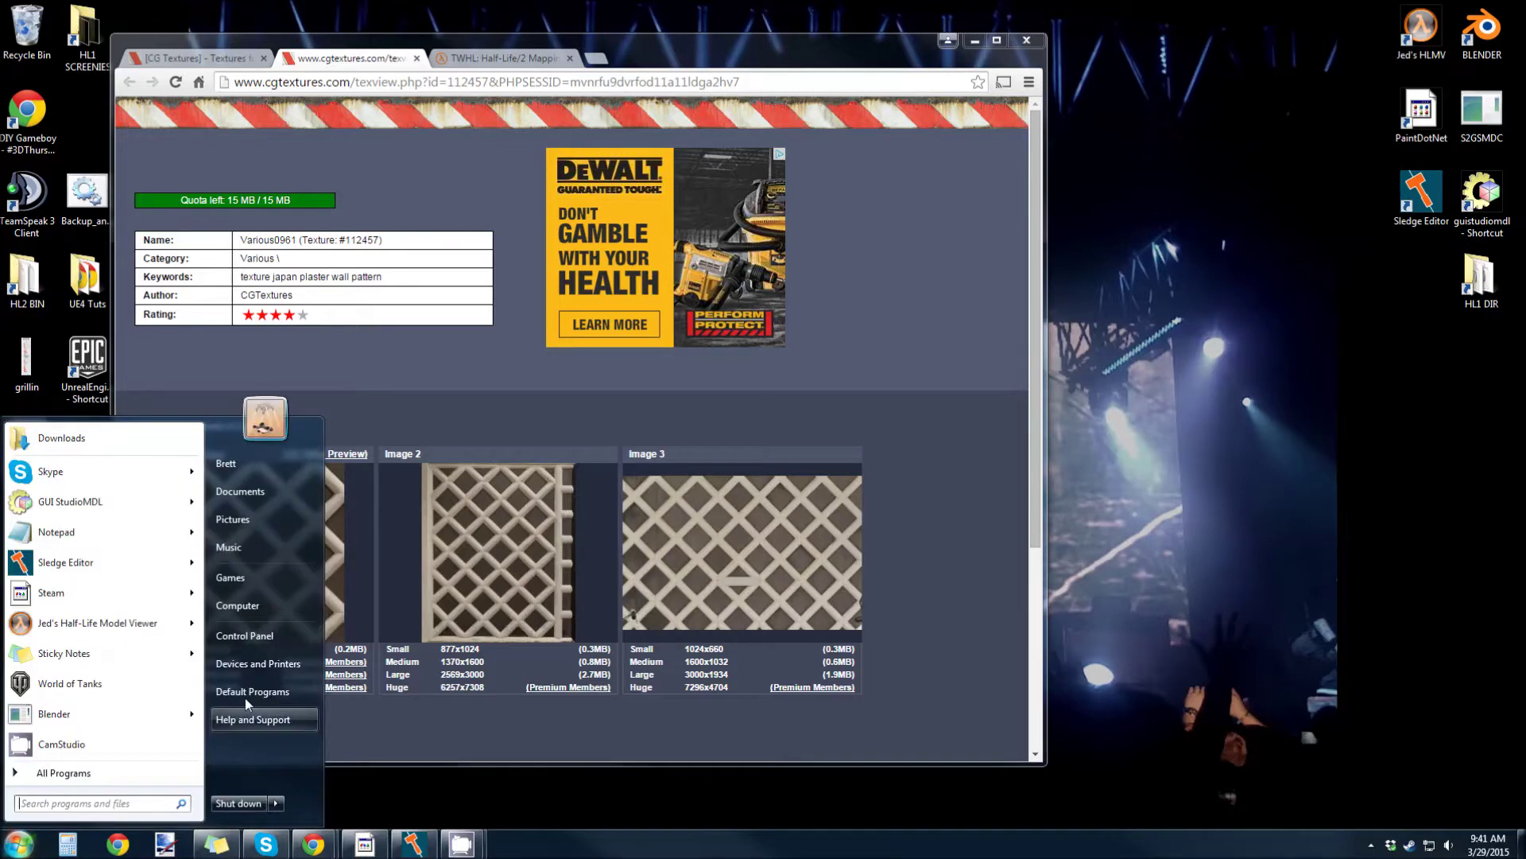
click(275, 607)
click(959, 342)
double_click(959, 341)
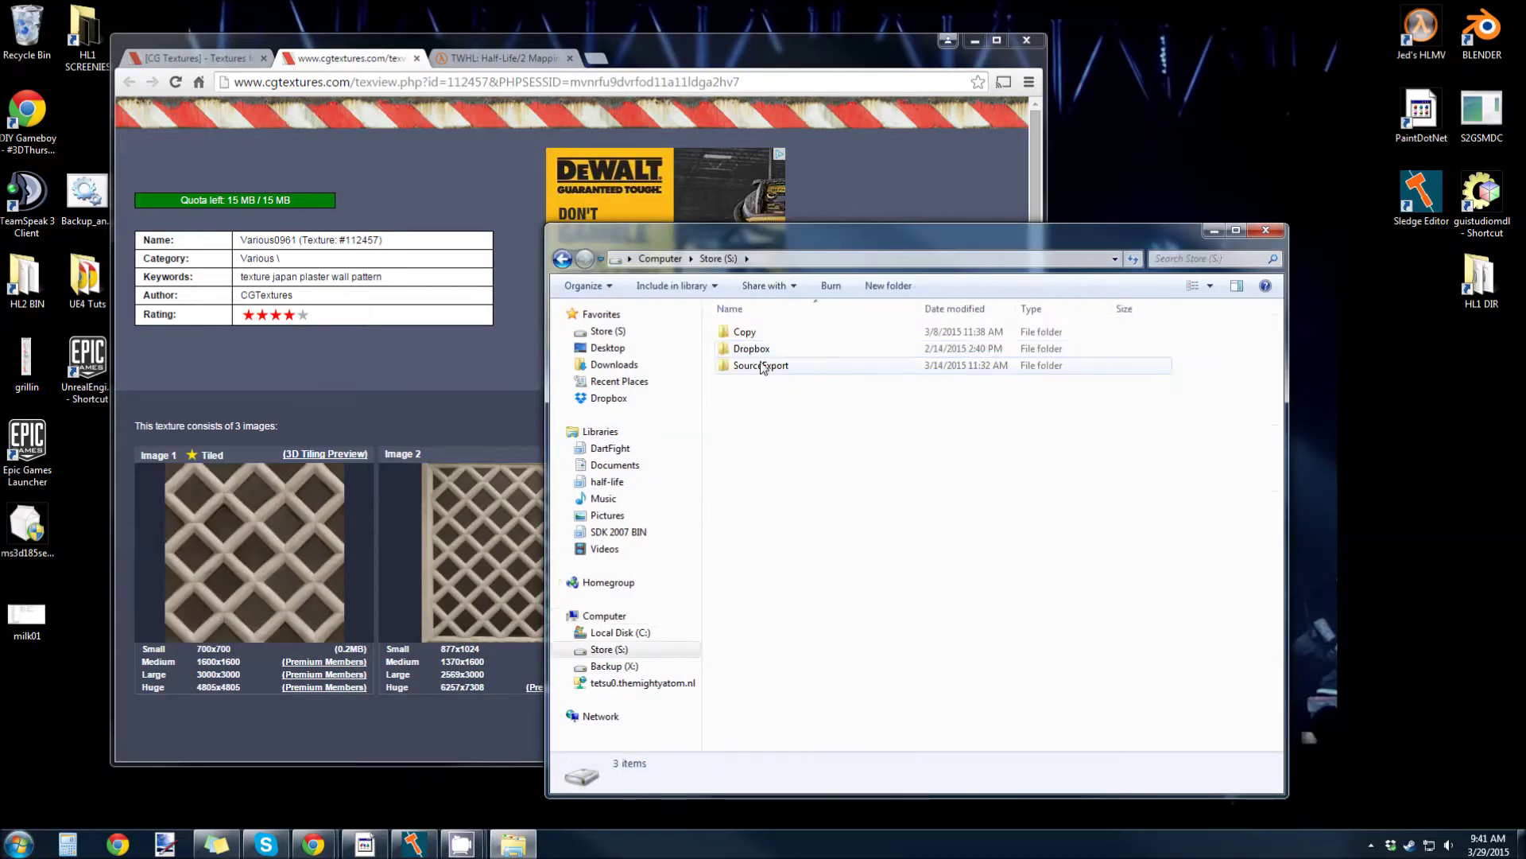
double_click(752, 334)
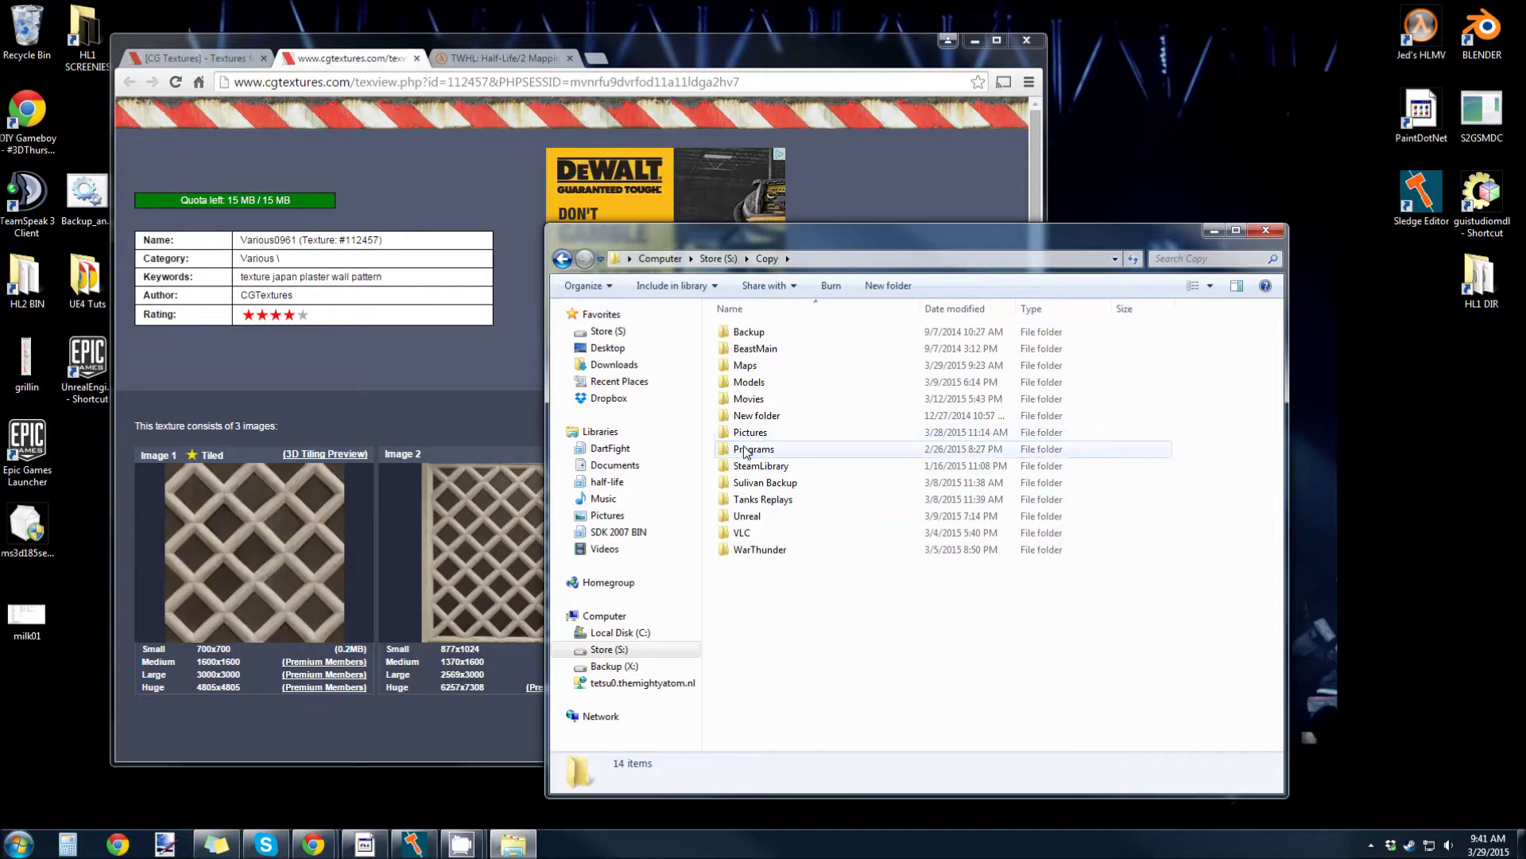
double_click(752, 449)
double_click(747, 482)
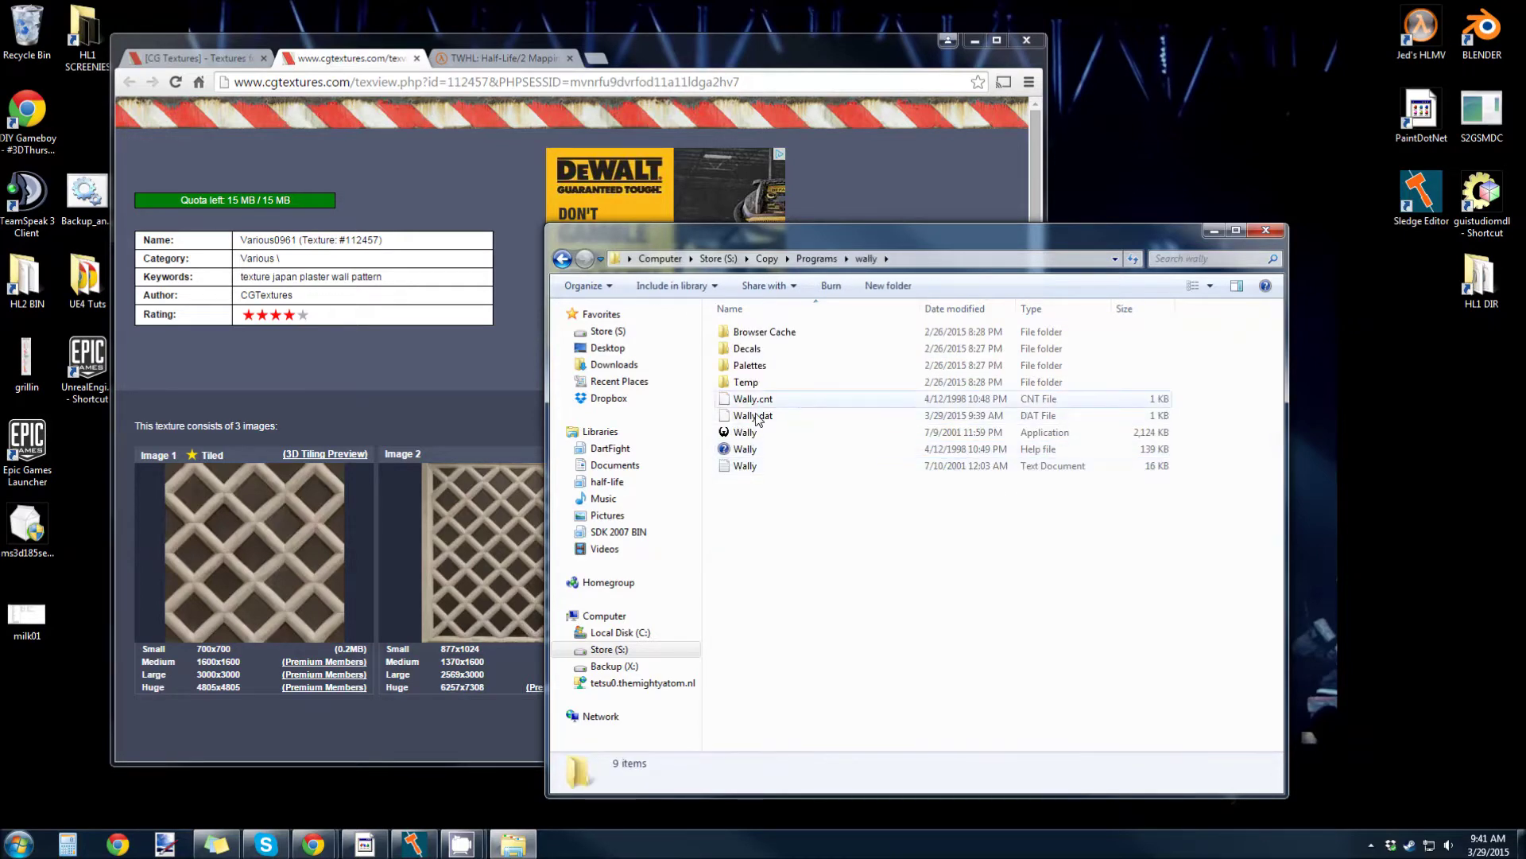
double_click(747, 432)
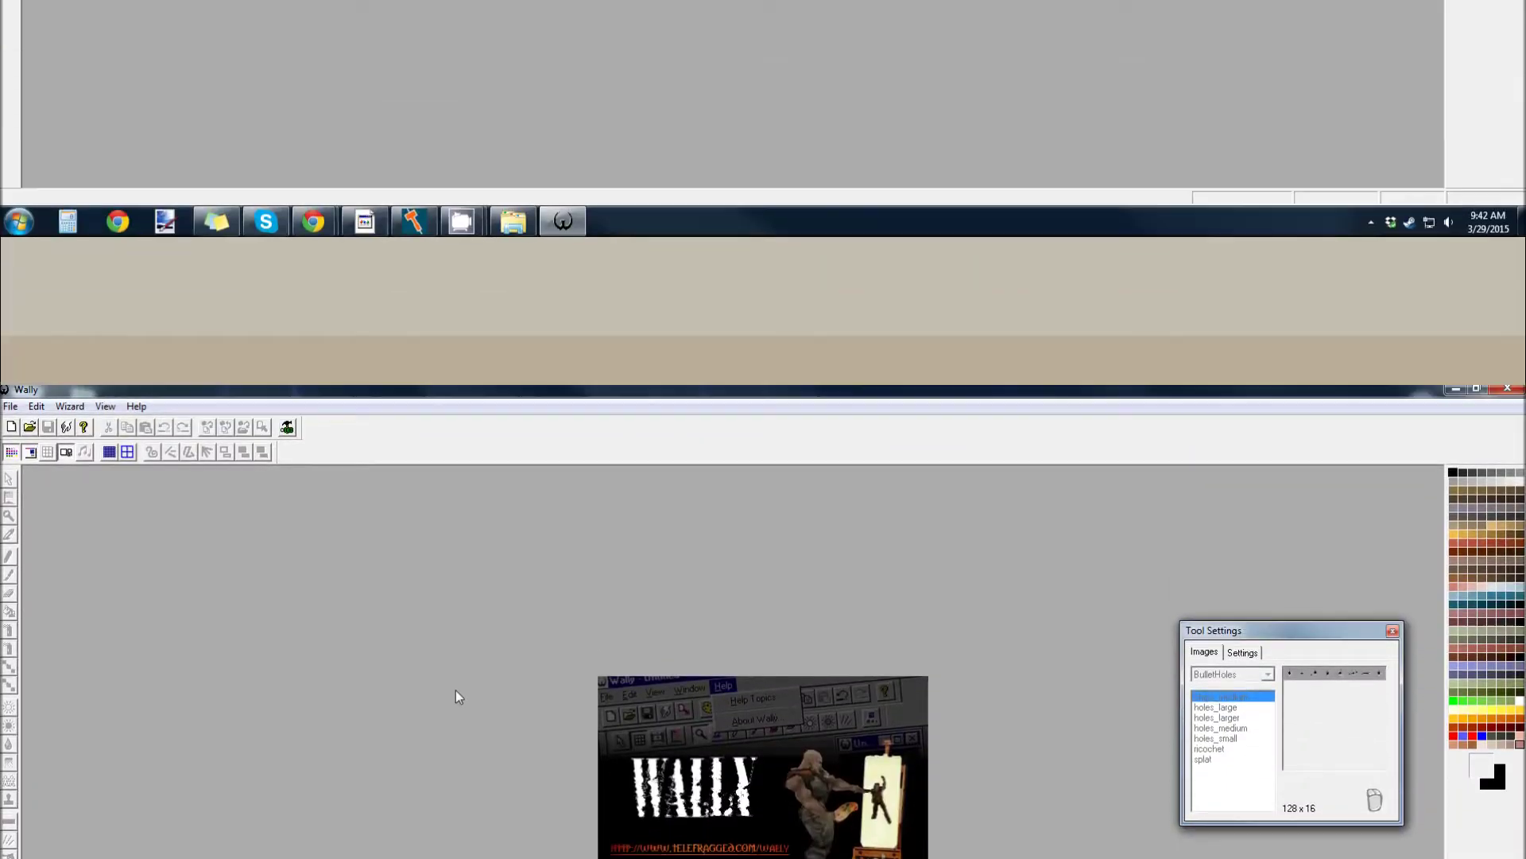
Create a new texture package of type Half-Life Package (wad3)
click(10, 24)
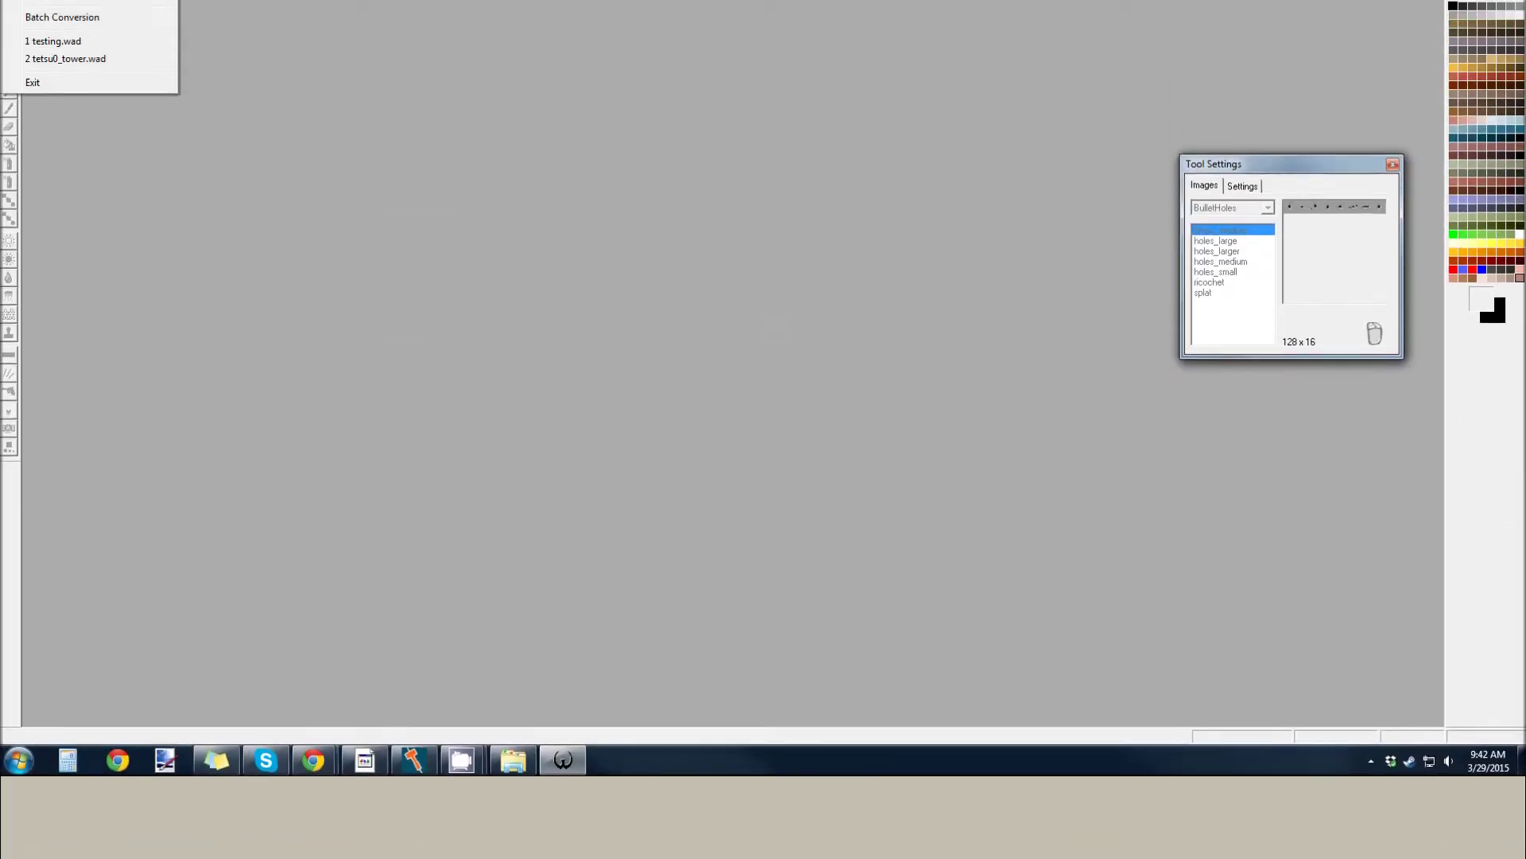
click(36, 42)
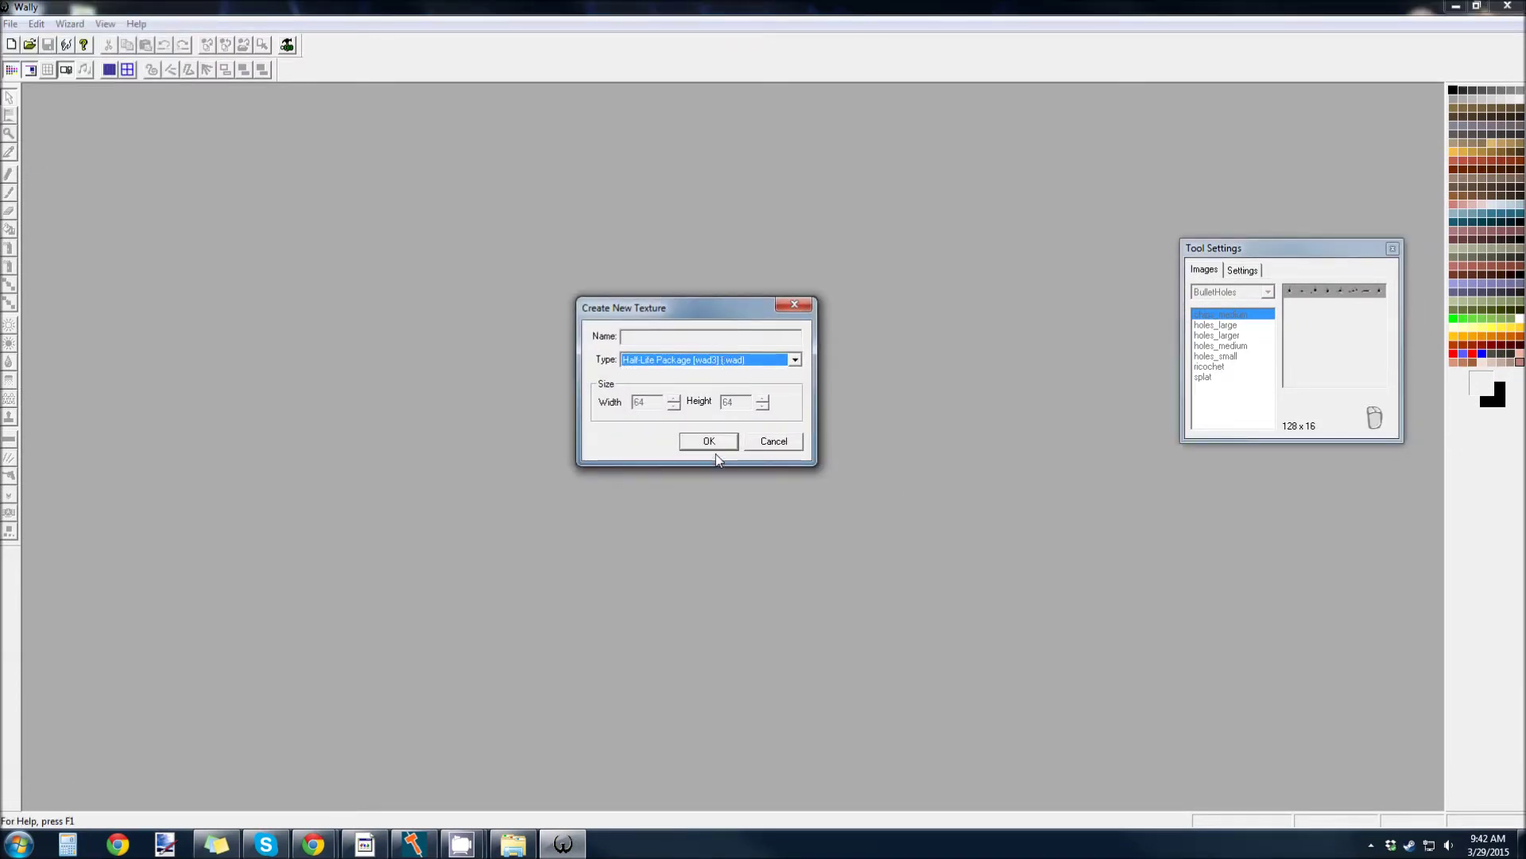
click(715, 443)
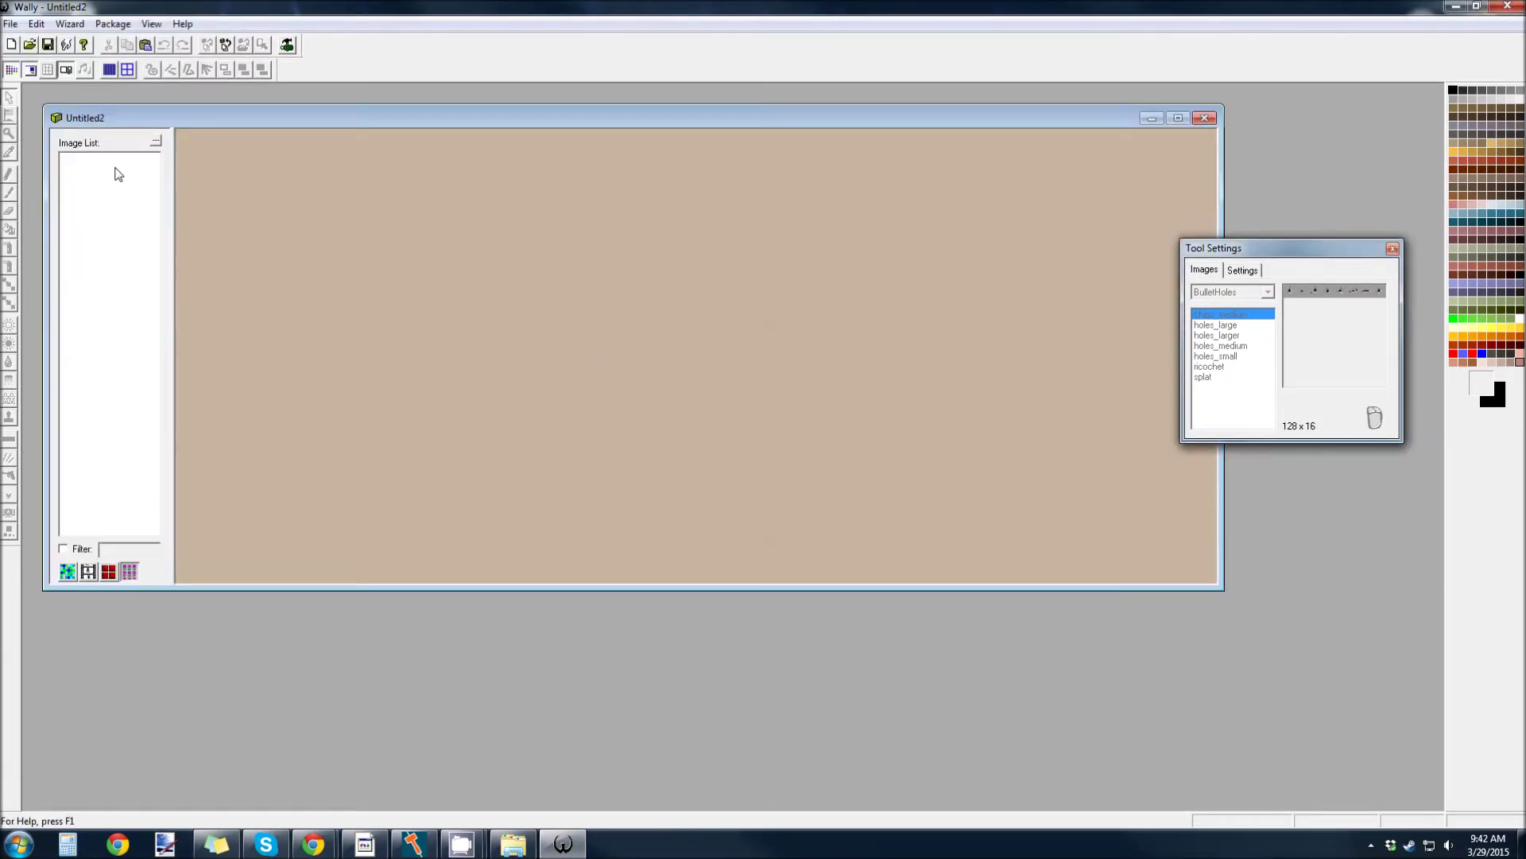
Switch to the open Windows Explorer window and go up to the Copy folder
click(513, 843)
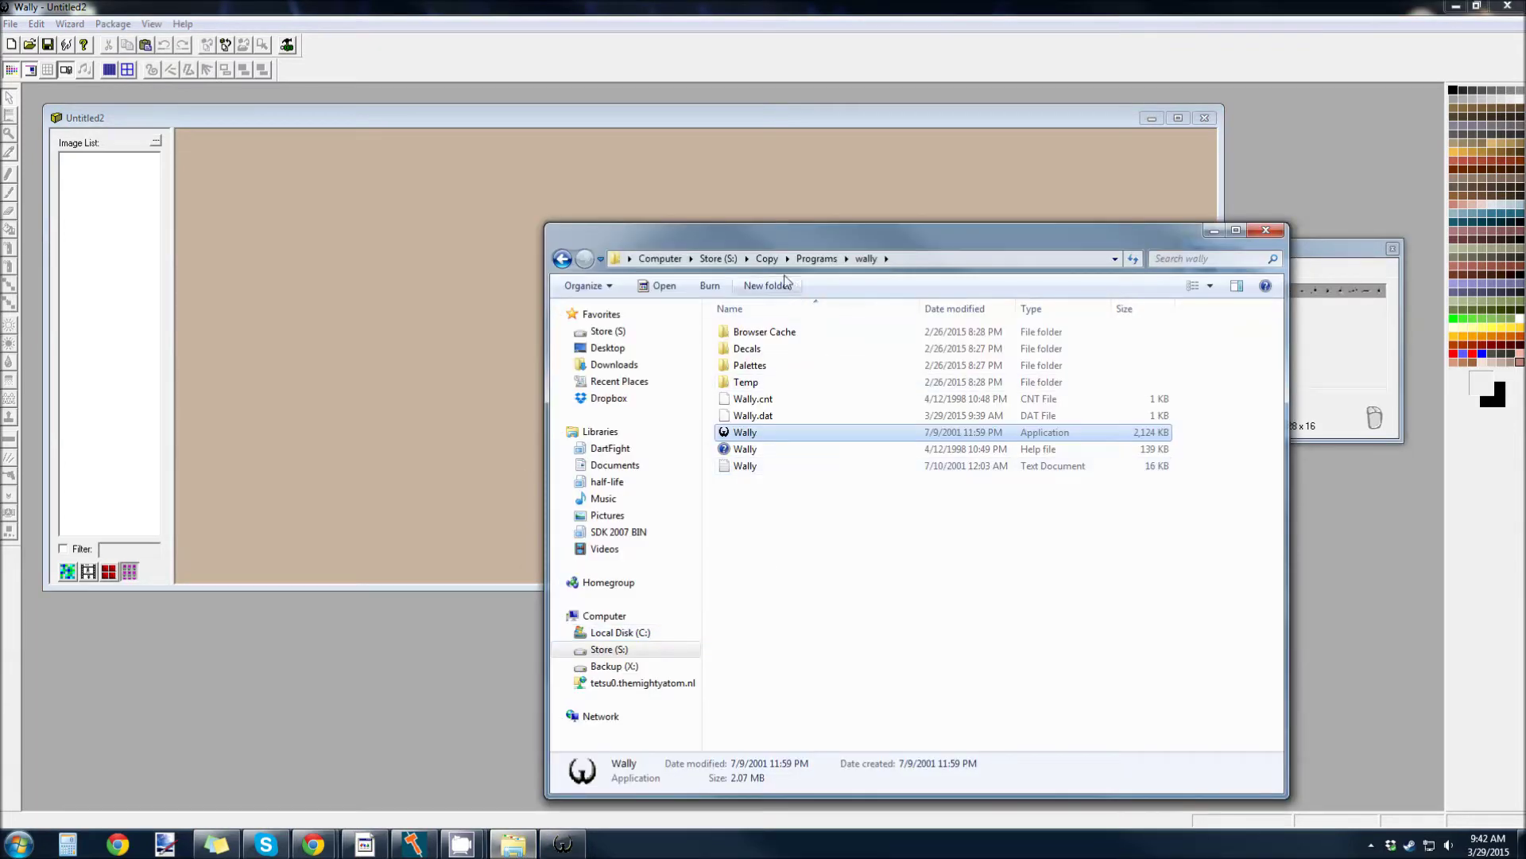
click(767, 258)
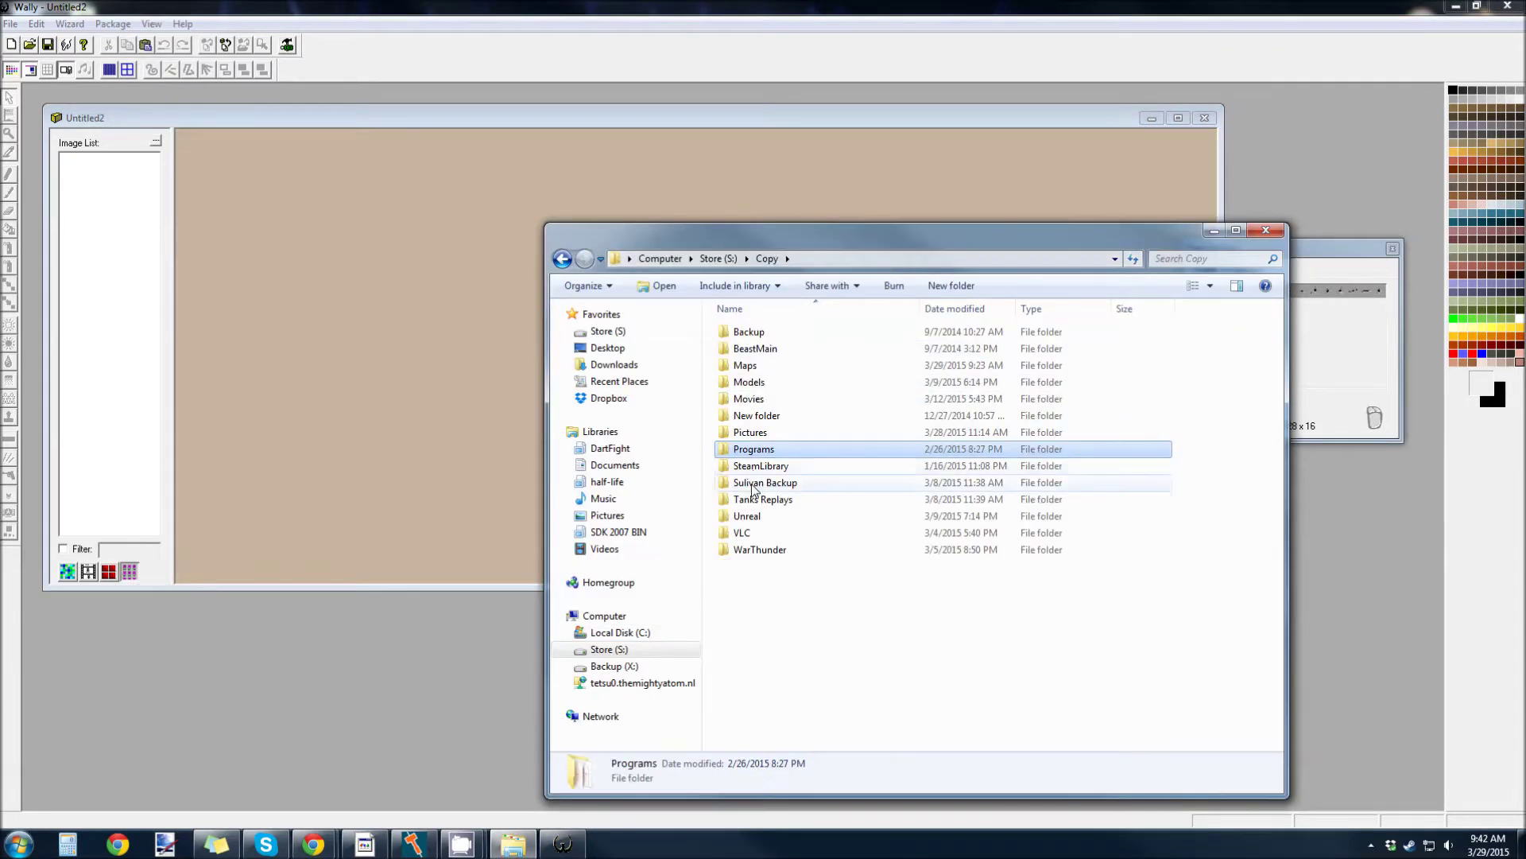
double_click(751, 449)
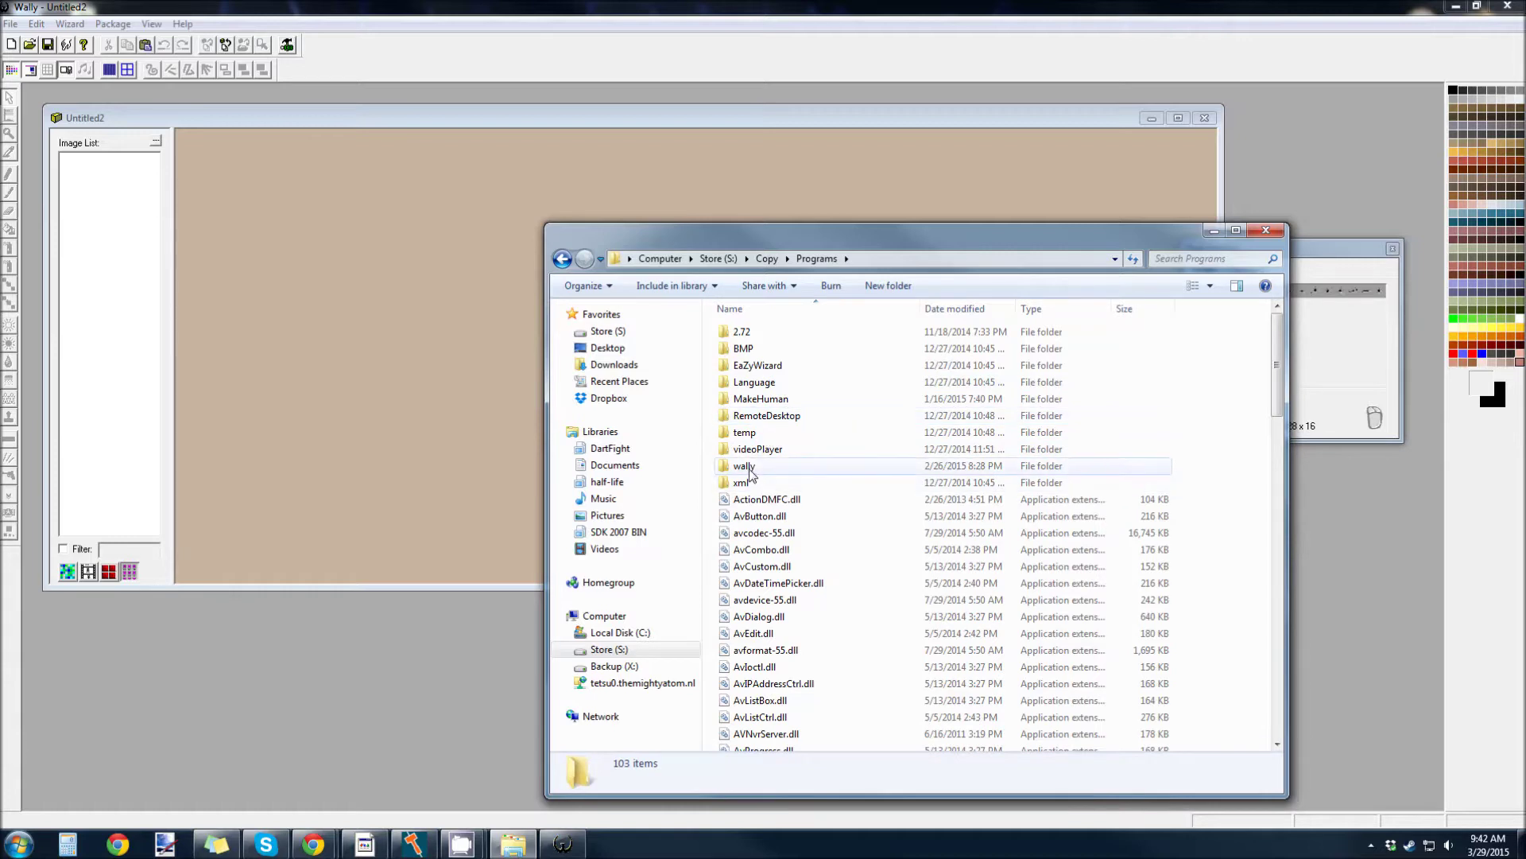
double_click(746, 467)
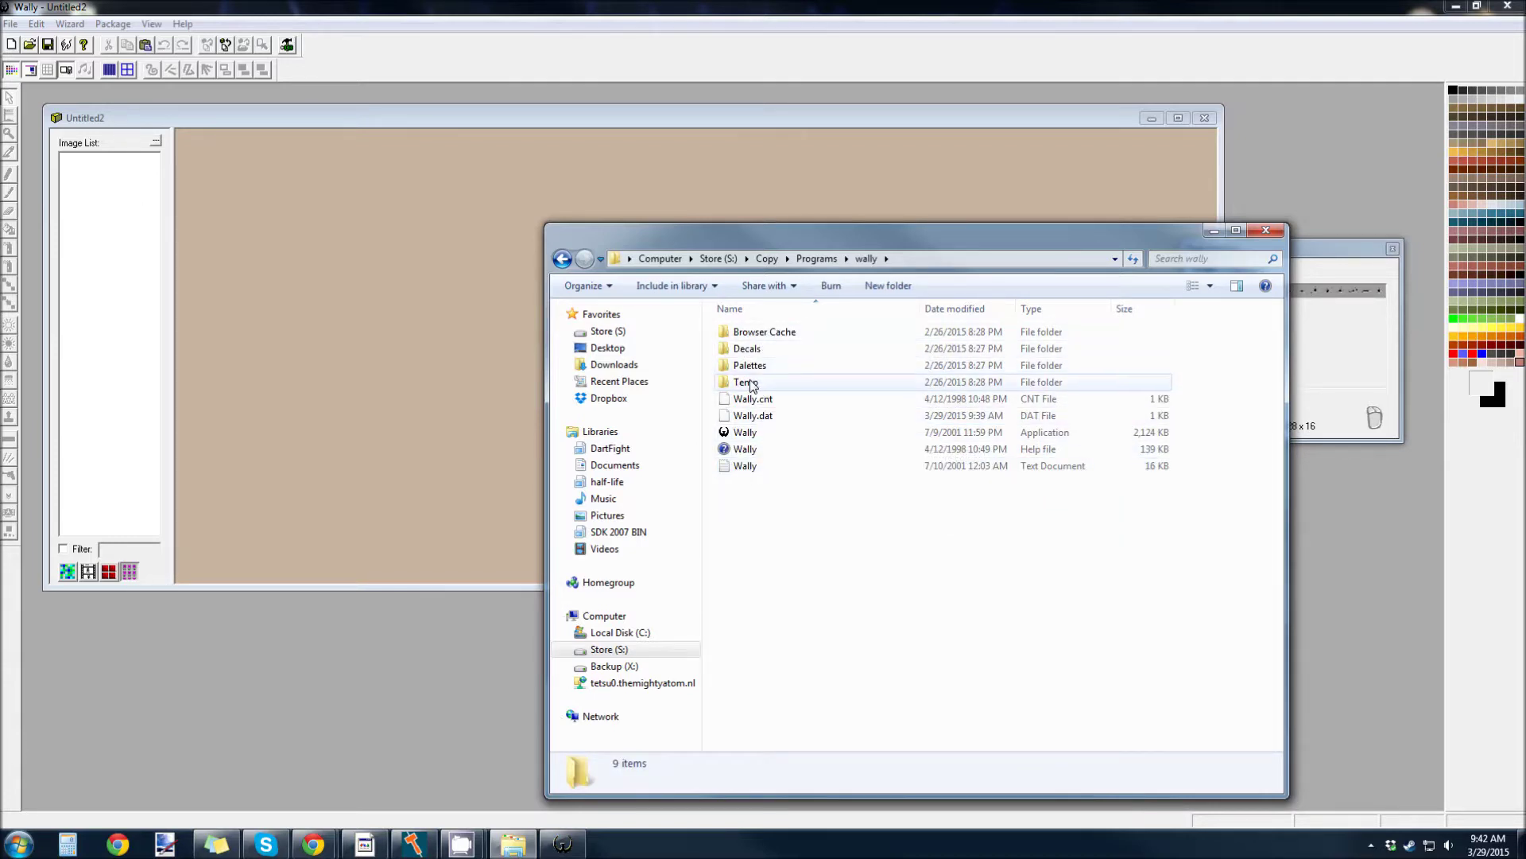
click(816, 258)
click(768, 260)
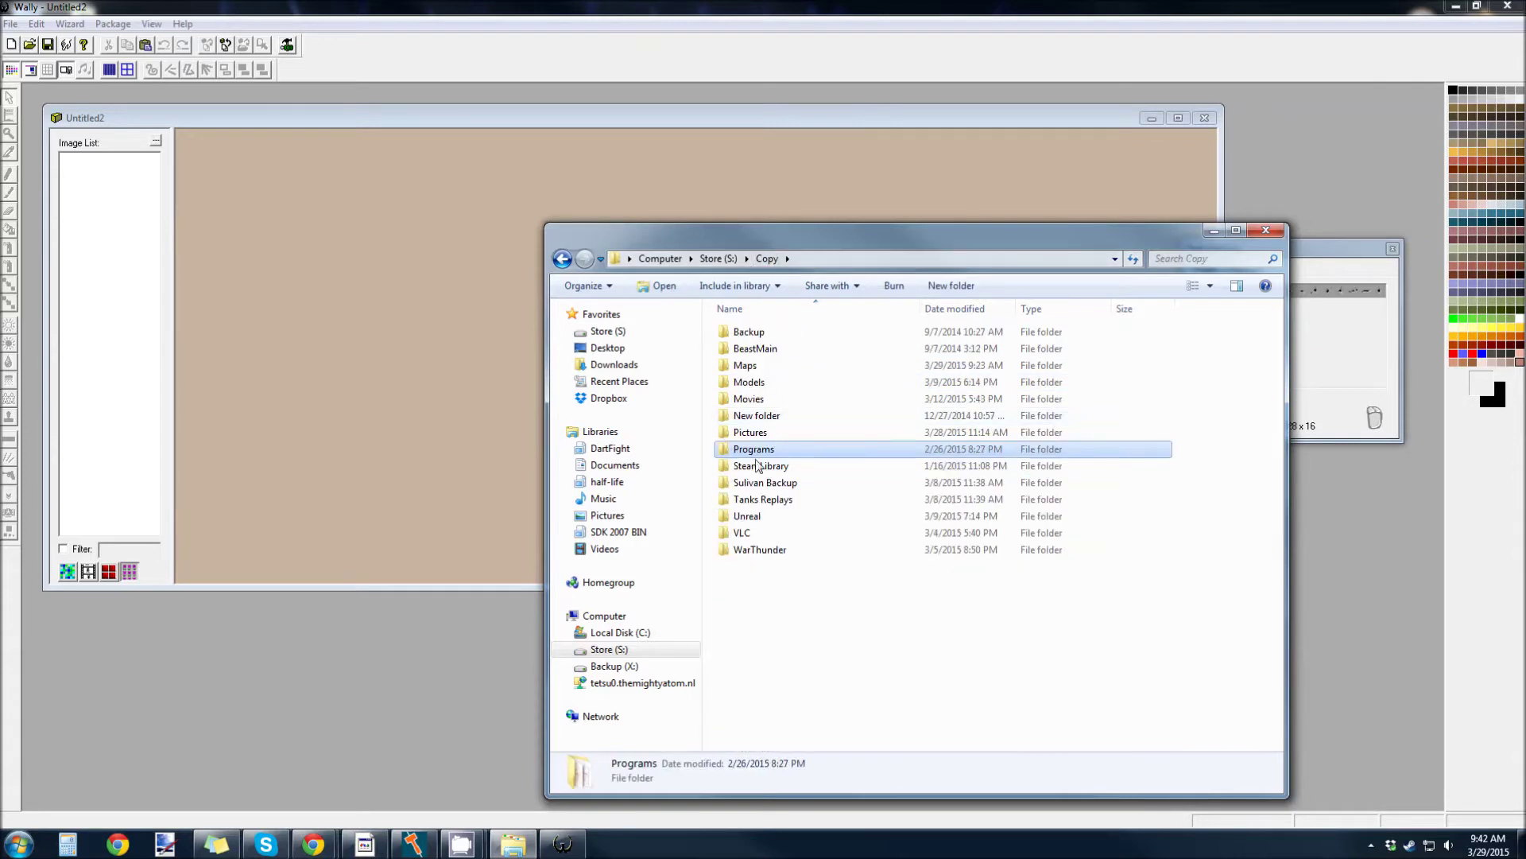
Add the lattice2 bitmap from the Pictures\textures folder to the new package's image list and open it for editing
double_click(751, 431)
double_click(756, 454)
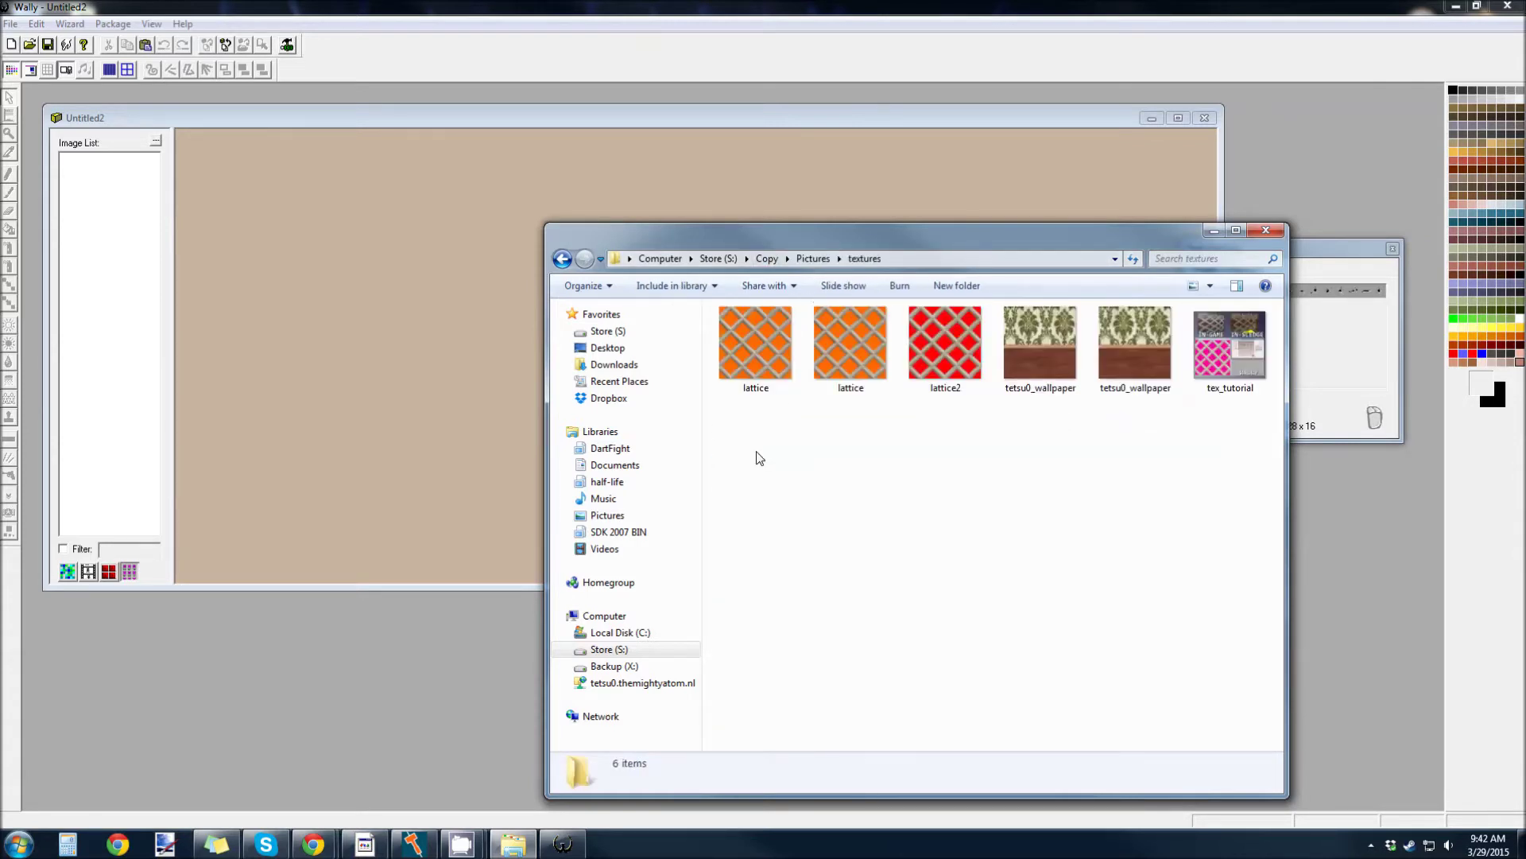
drag(946, 346, 97, 217)
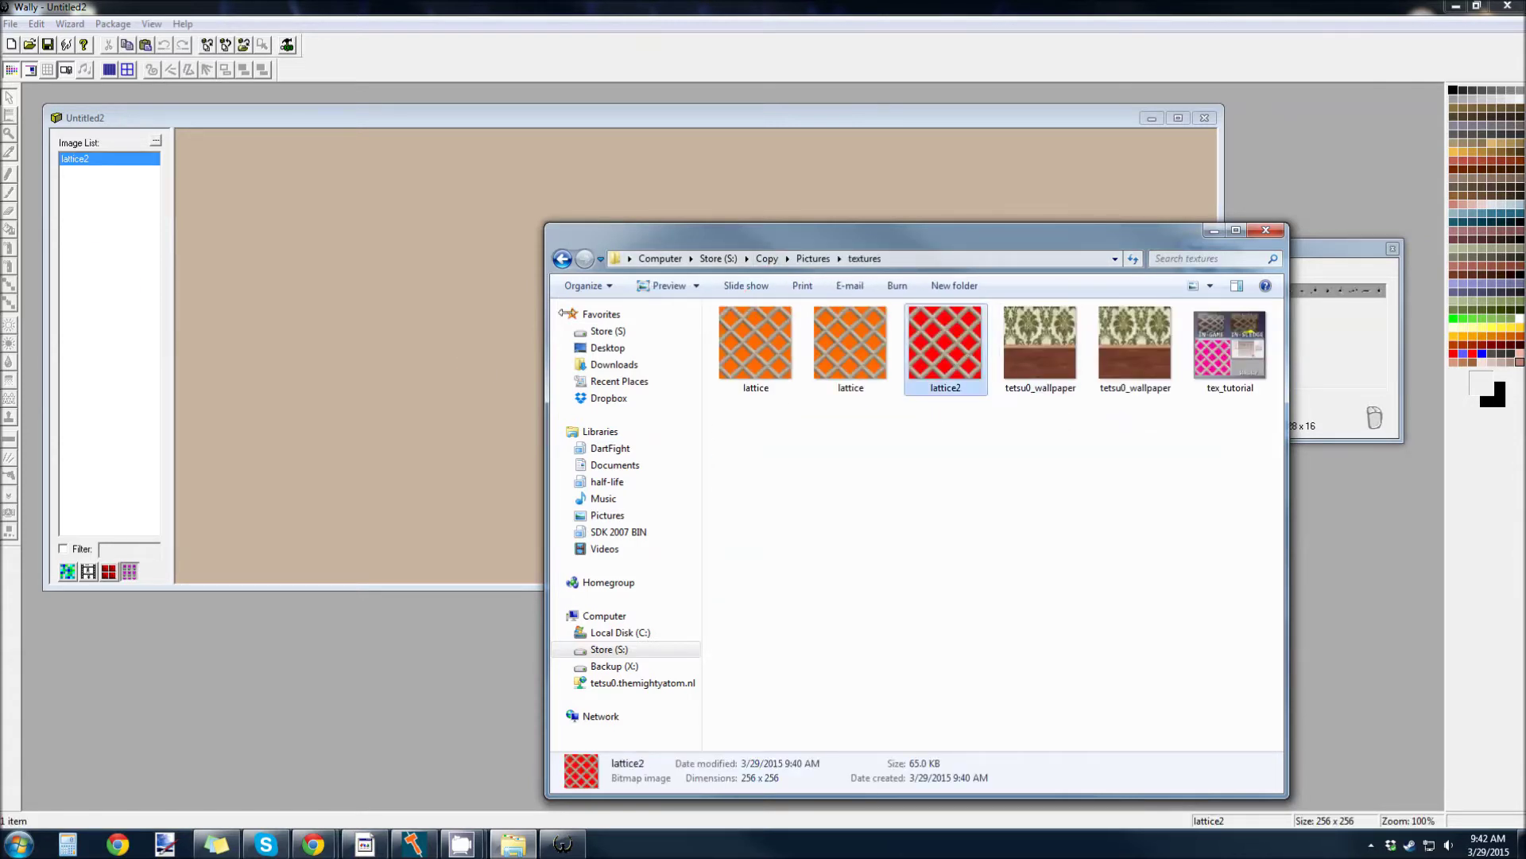
click(543, 309)
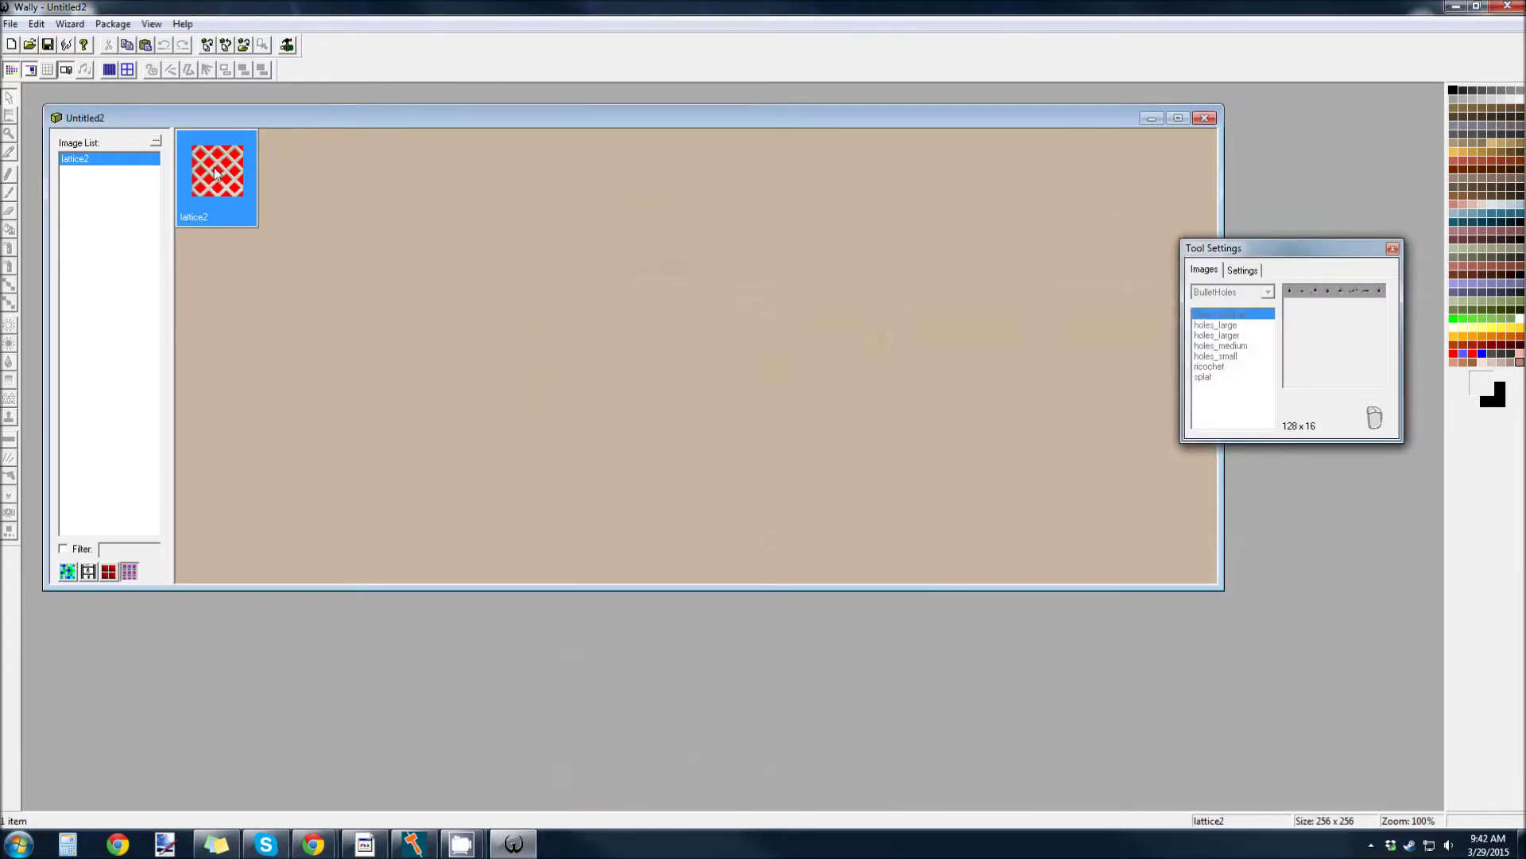
double_click(216, 173)
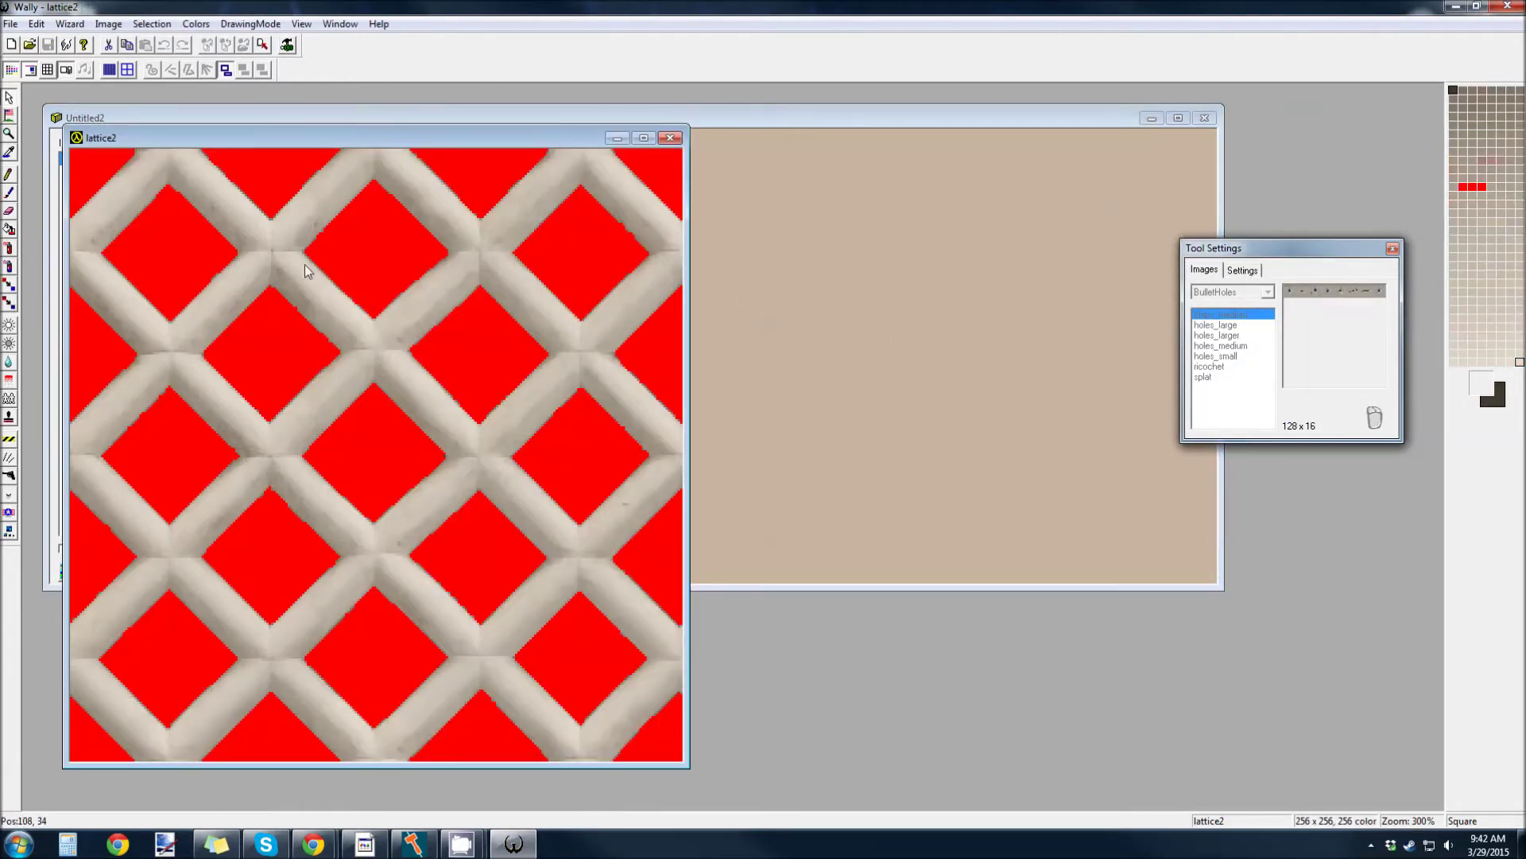
drag(1272, 249, 1145, 259)
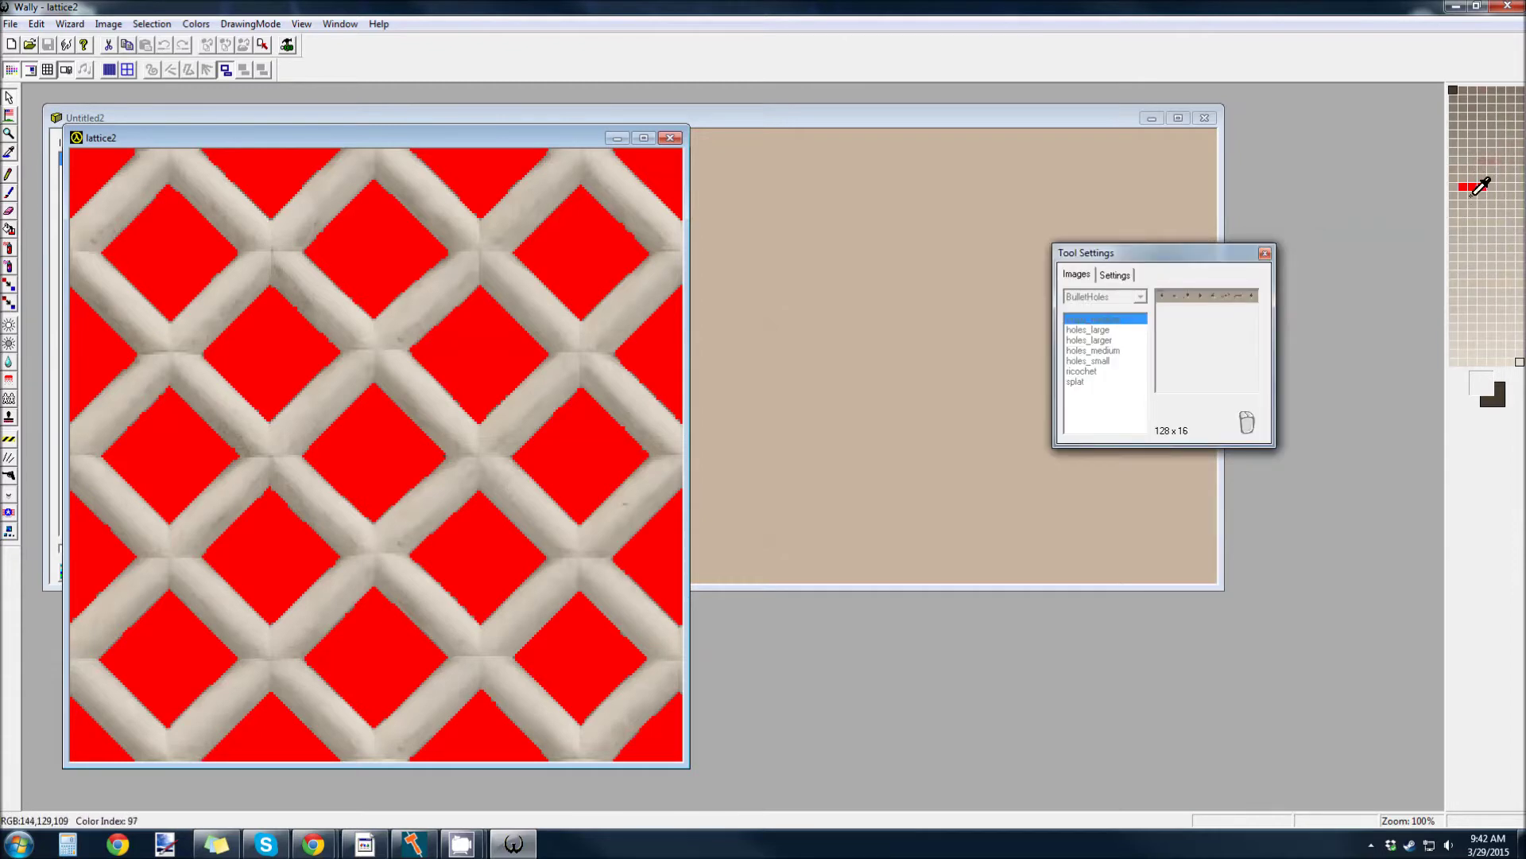
Edit the lattice2 palette so that the last color, index 255, is yellow with RGB 255, 255, 0
click(208, 27)
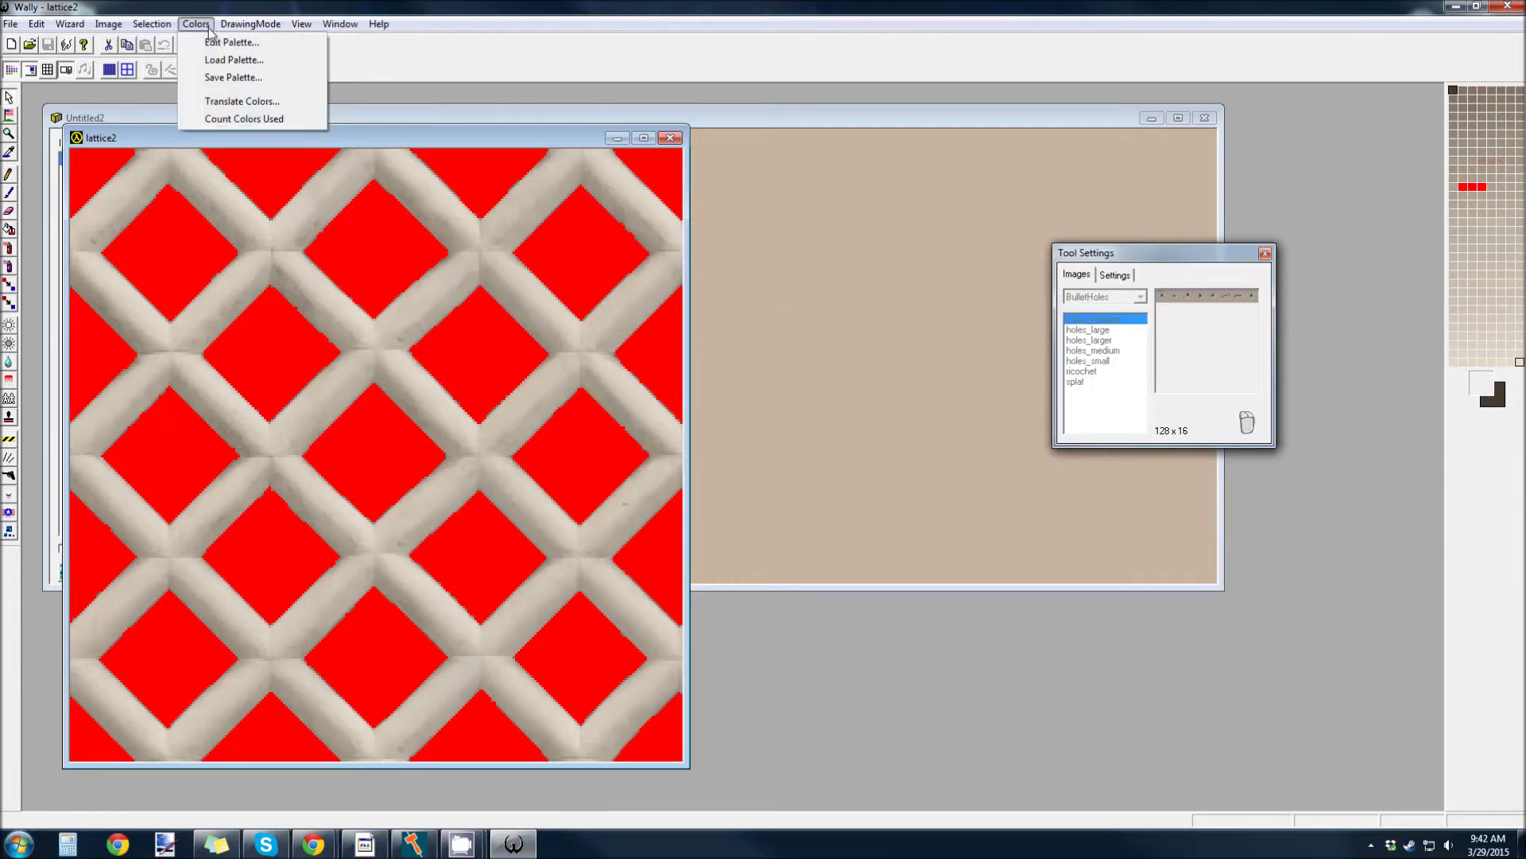
click(215, 43)
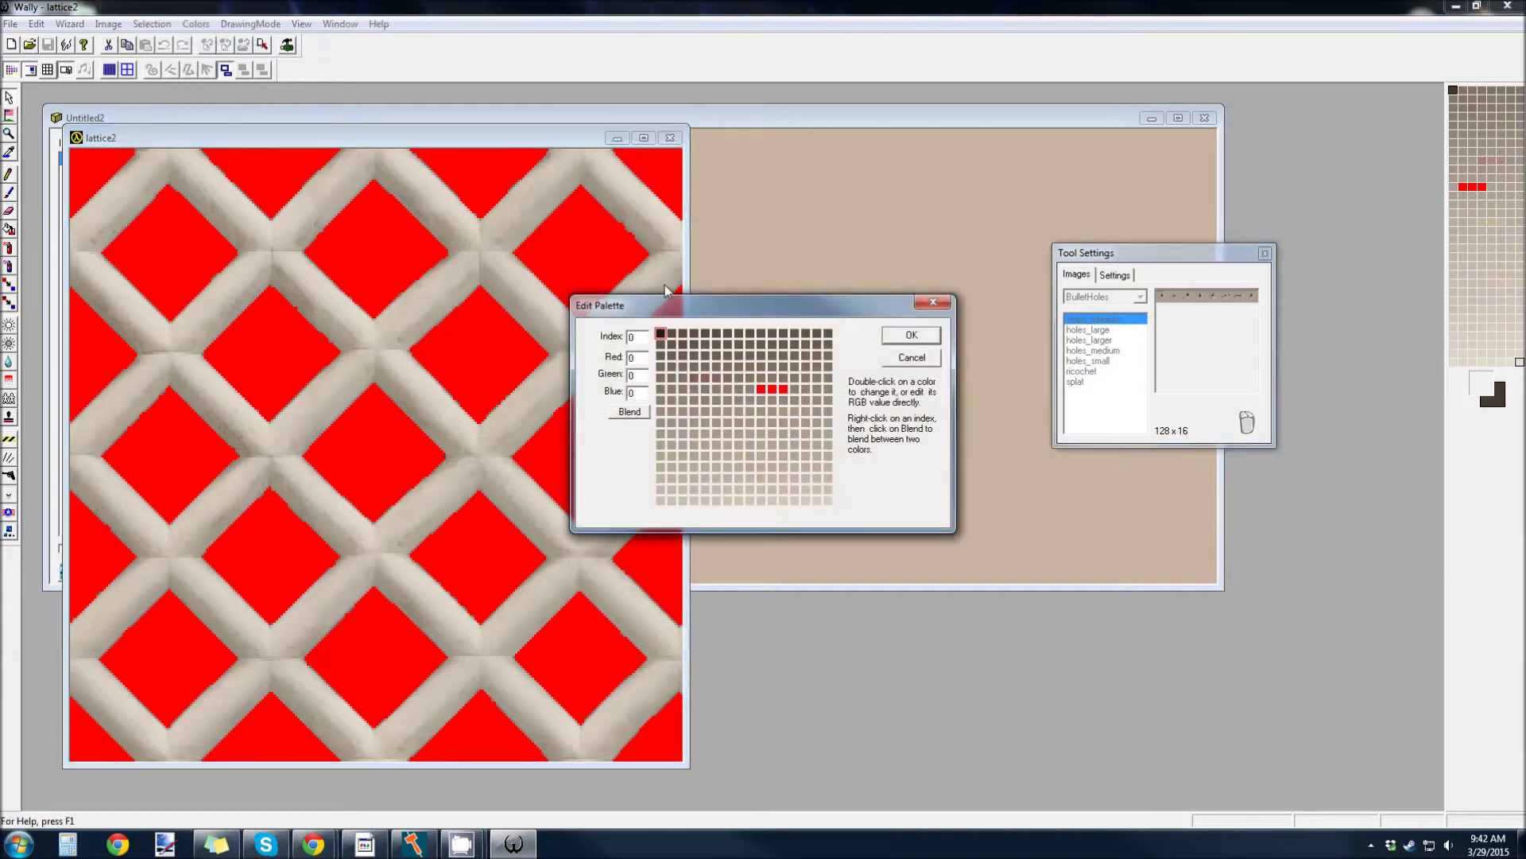
drag(714, 293, 908, 199)
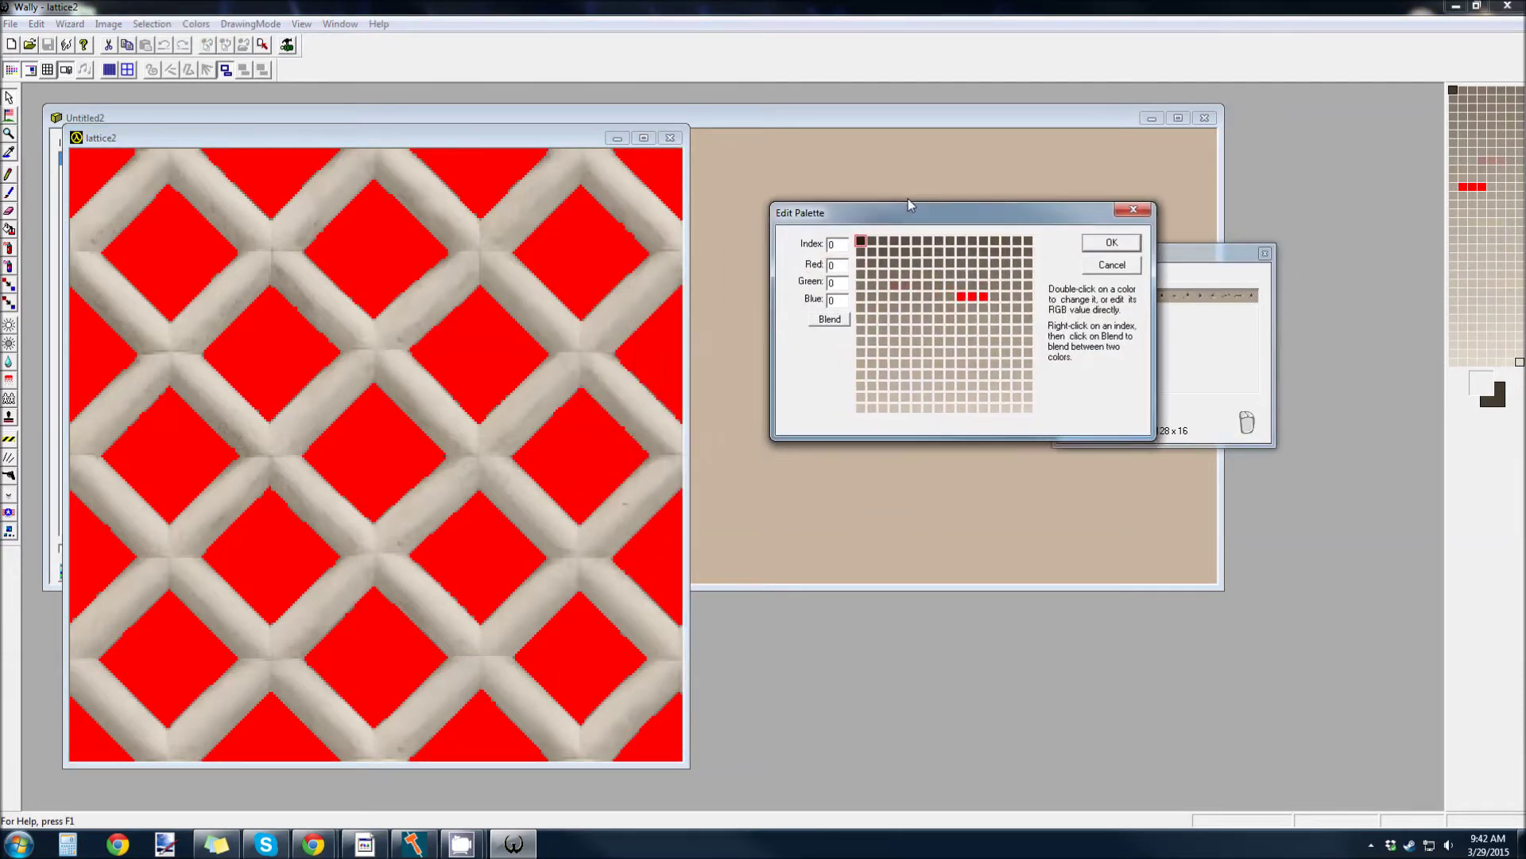
click(1028, 407)
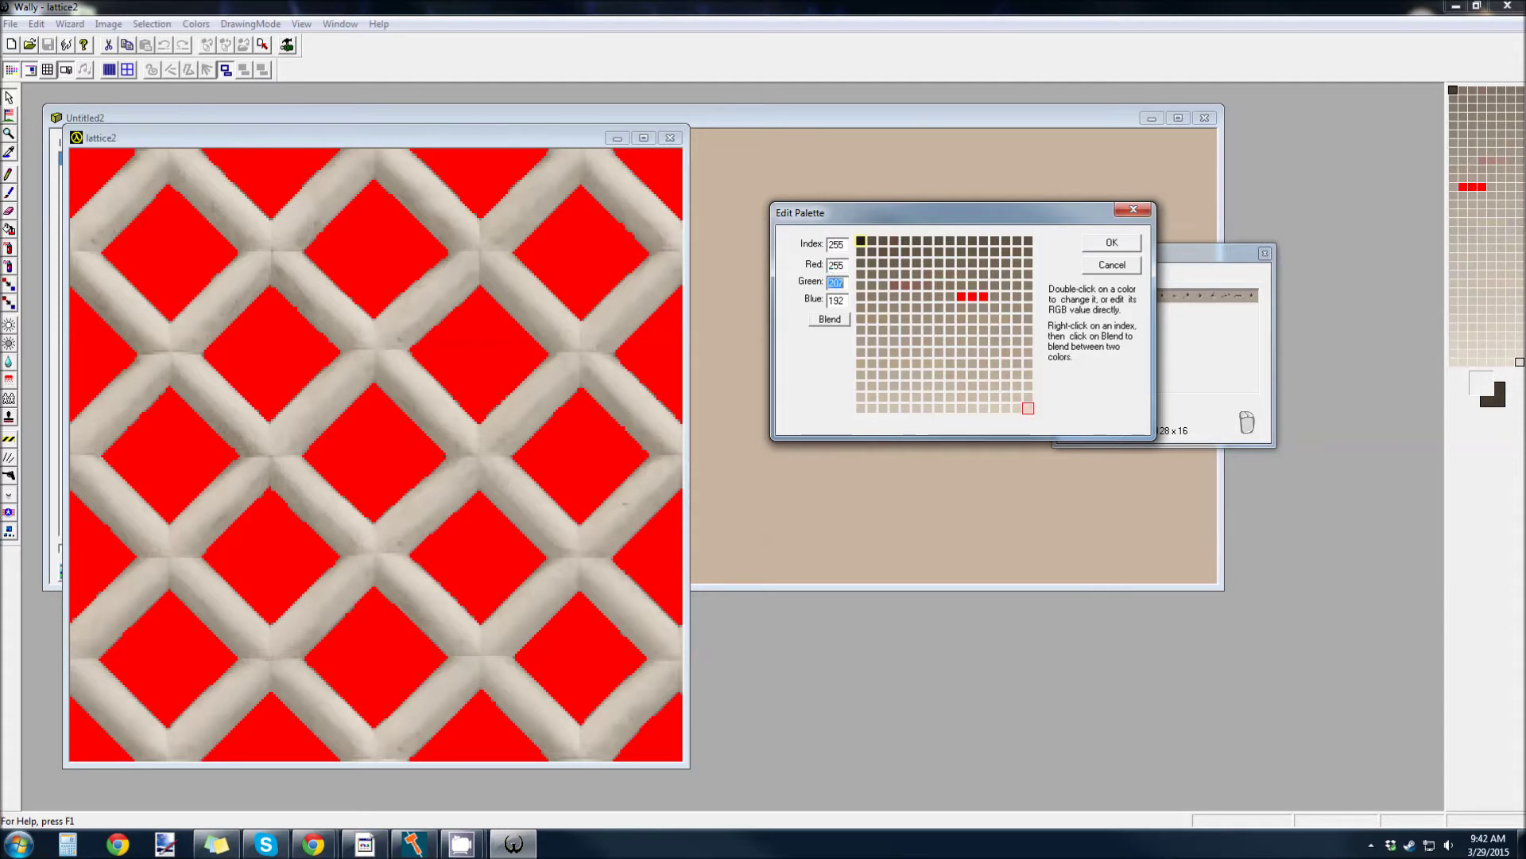
text(5)
key(Tab)
text(0)
click(1120, 244)
Close the Tool Settings window and move the lattice2 image clear of the package's image list
drag(1162, 254, 1267, 632)
click(1368, 632)
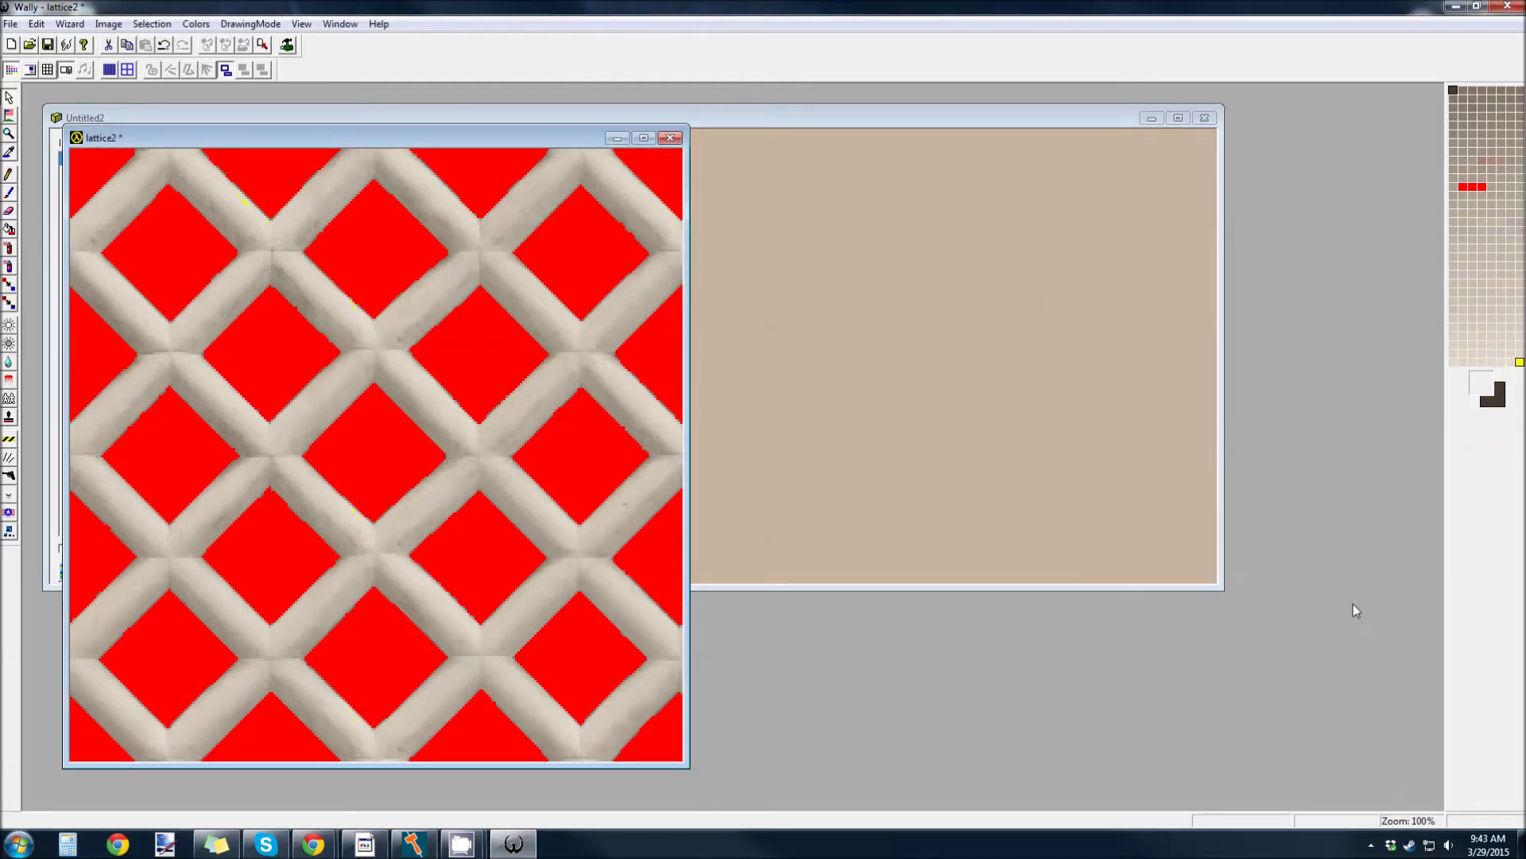
drag(560, 137, 1127, 107)
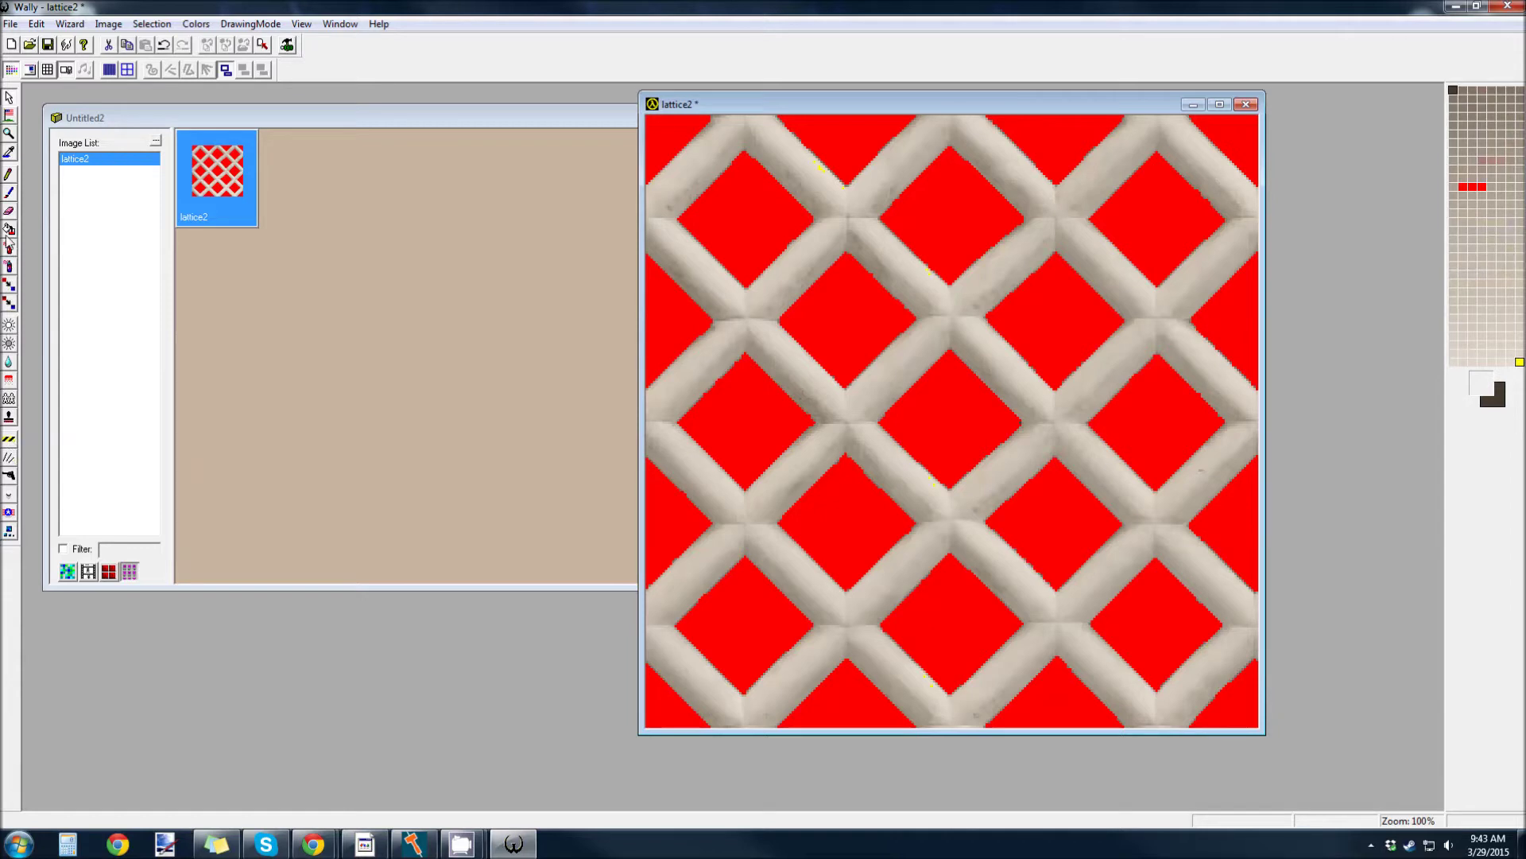
Fill every red opening in the lattice2 image with the yellow palette color at index 255
click(1519, 362)
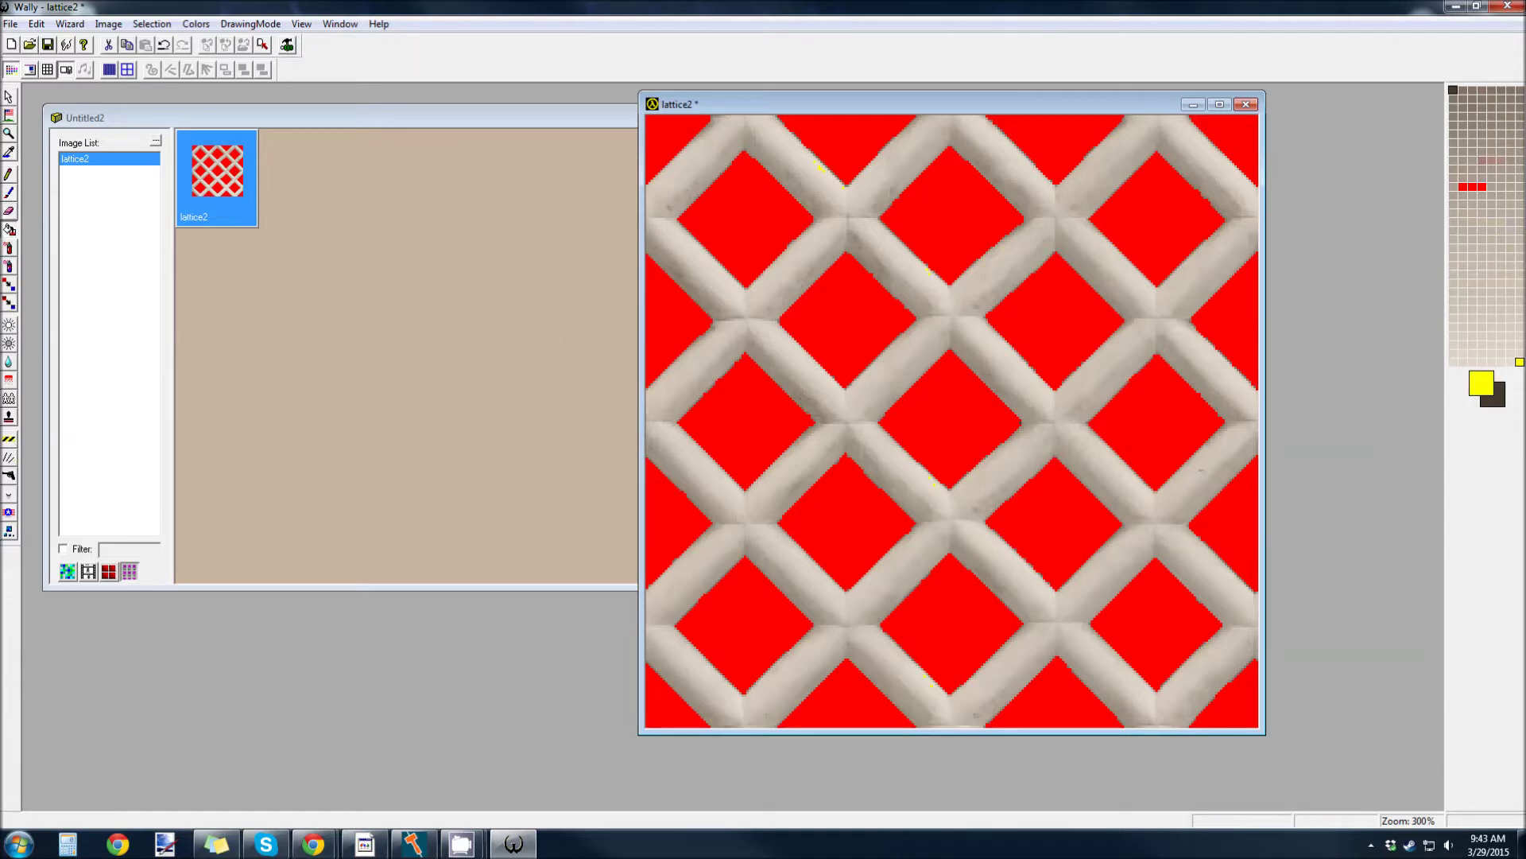
click(668, 135)
click(743, 221)
click(857, 145)
click(944, 219)
click(1050, 150)
click(1166, 216)
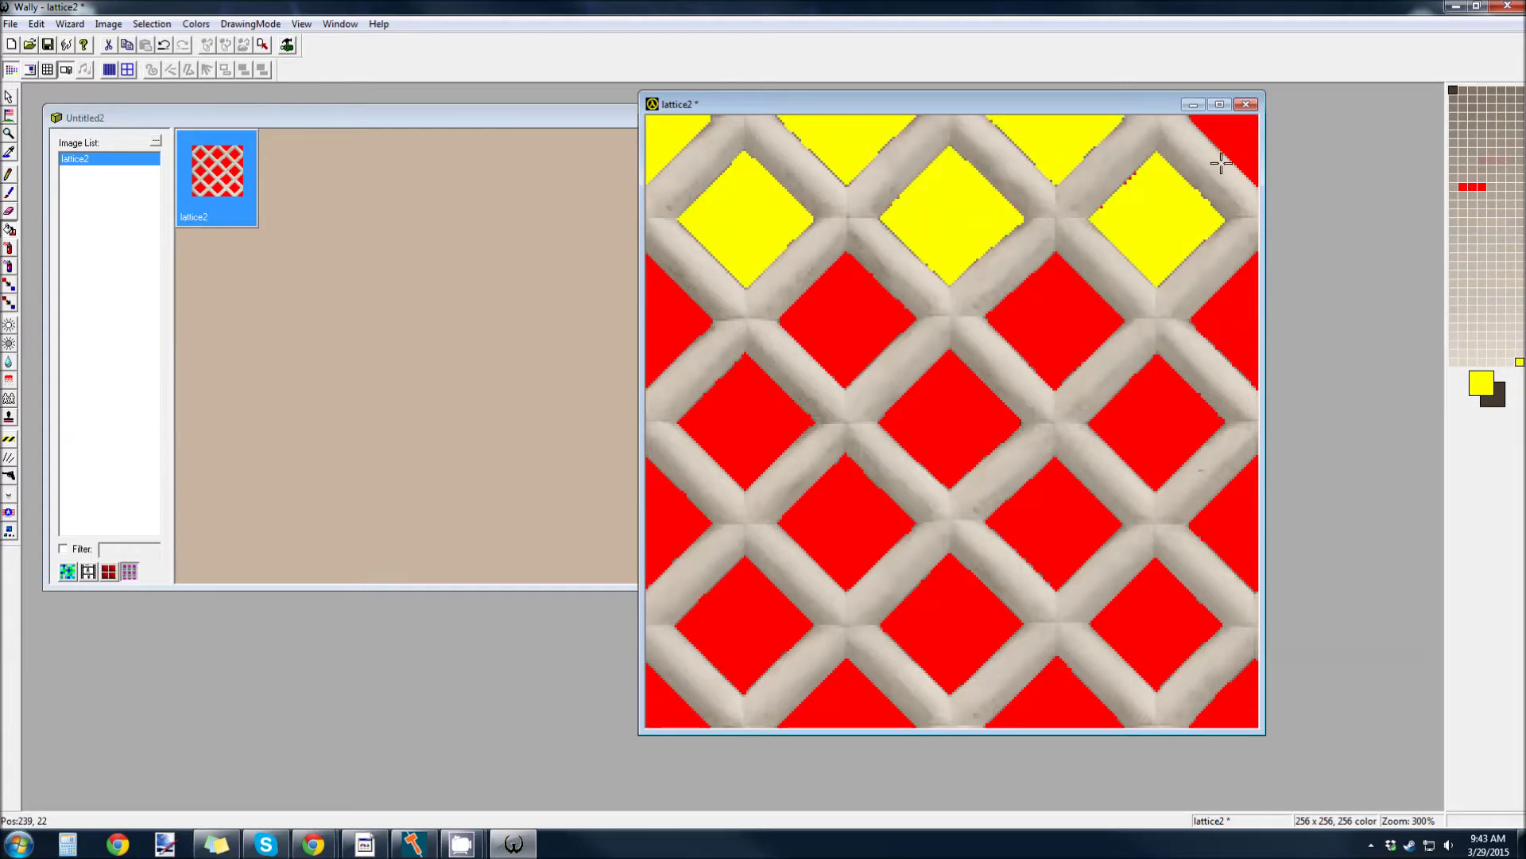
click(1238, 169)
click(1236, 350)
click(1177, 453)
click(1226, 531)
click(1157, 625)
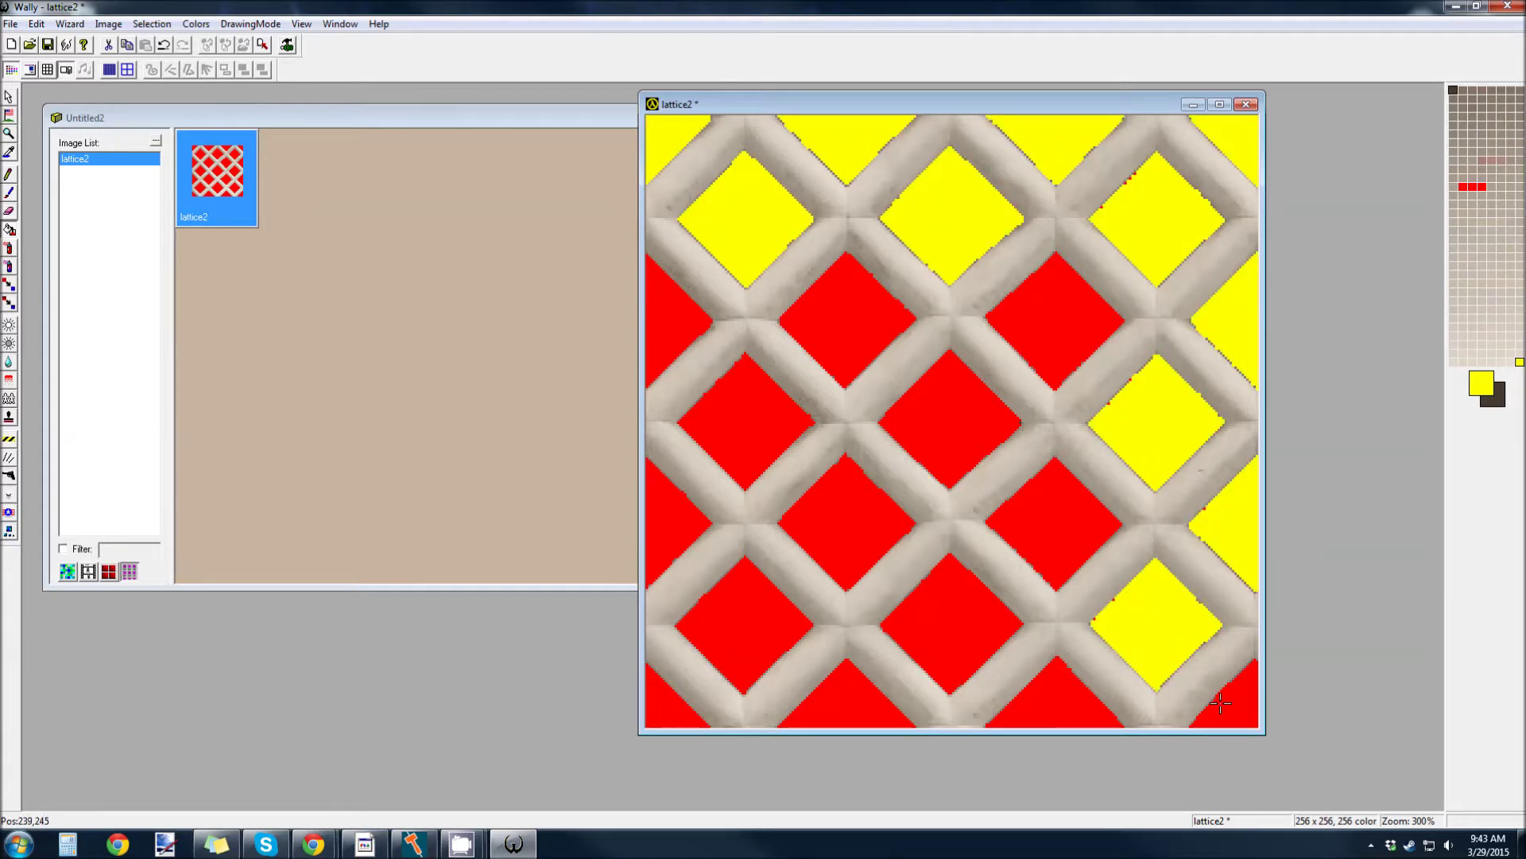
click(1233, 699)
click(1090, 702)
click(951, 628)
click(848, 699)
click(745, 633)
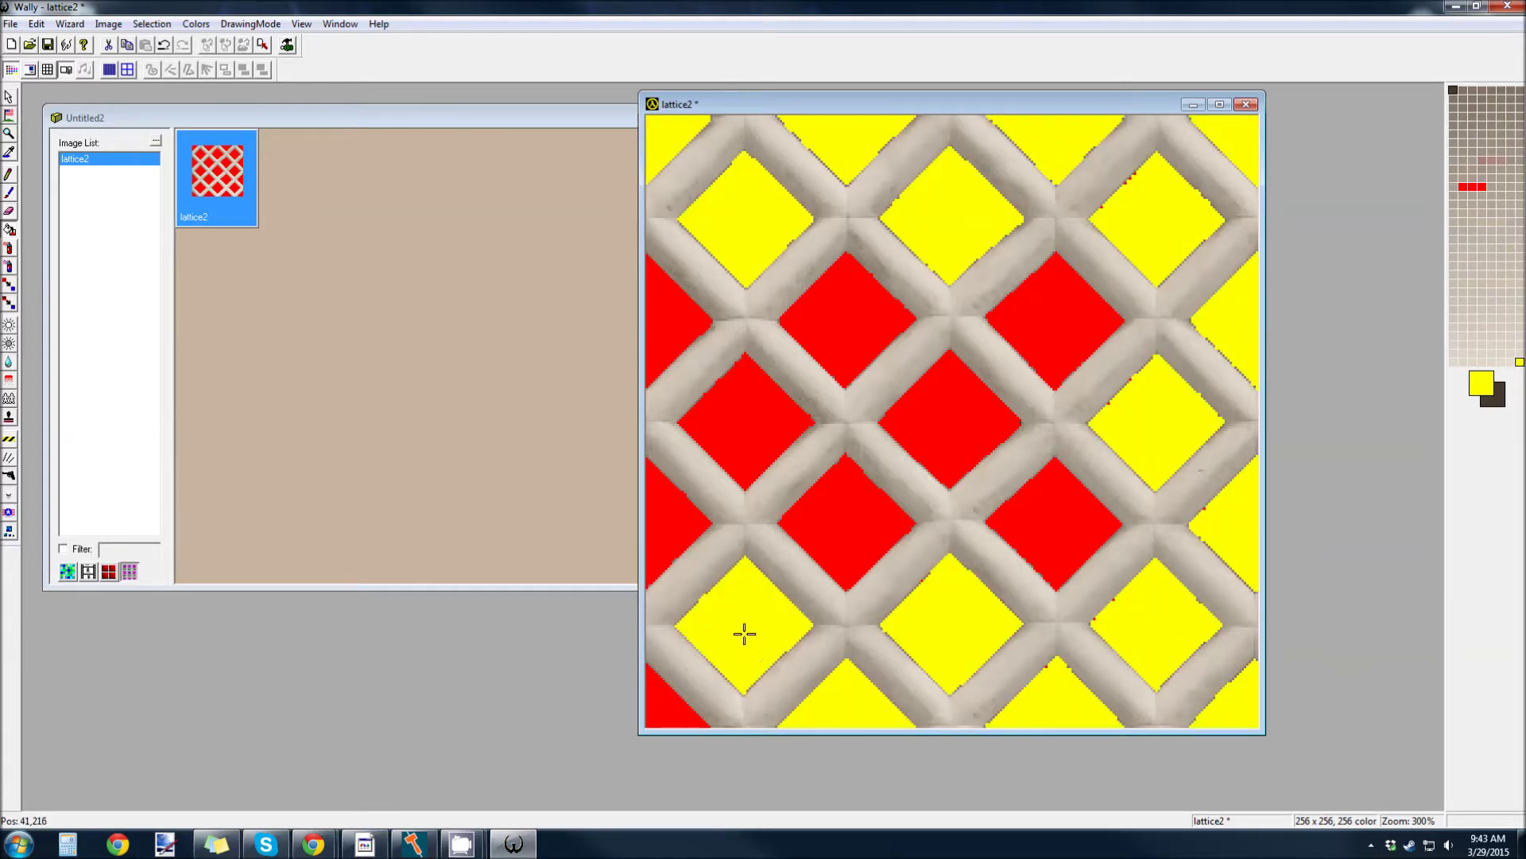
click(669, 708)
click(676, 525)
click(745, 421)
click(847, 520)
click(950, 419)
click(847, 318)
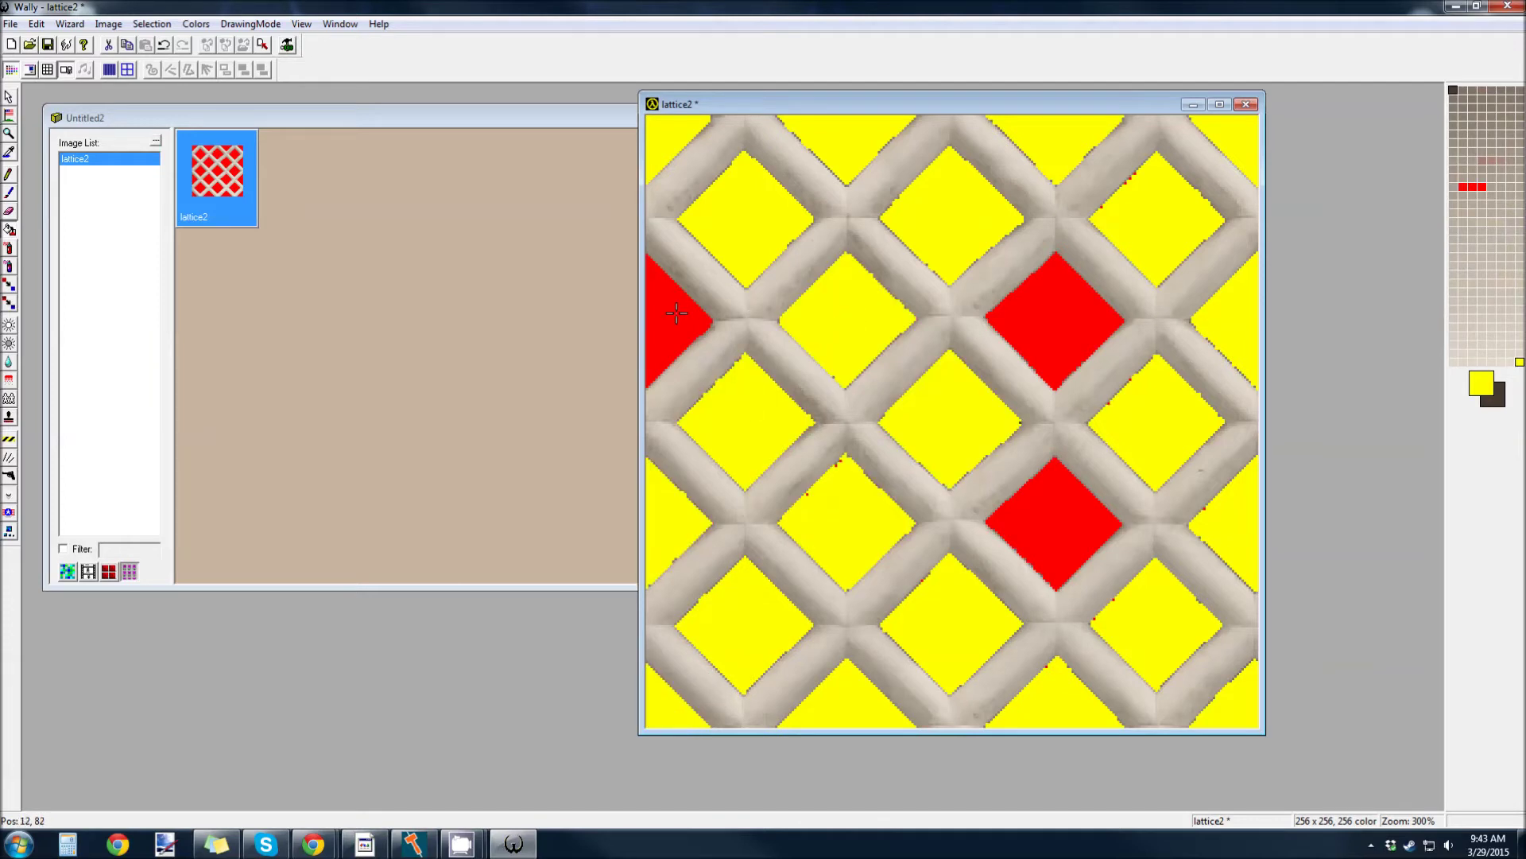
click(677, 313)
click(1046, 316)
click(1079, 534)
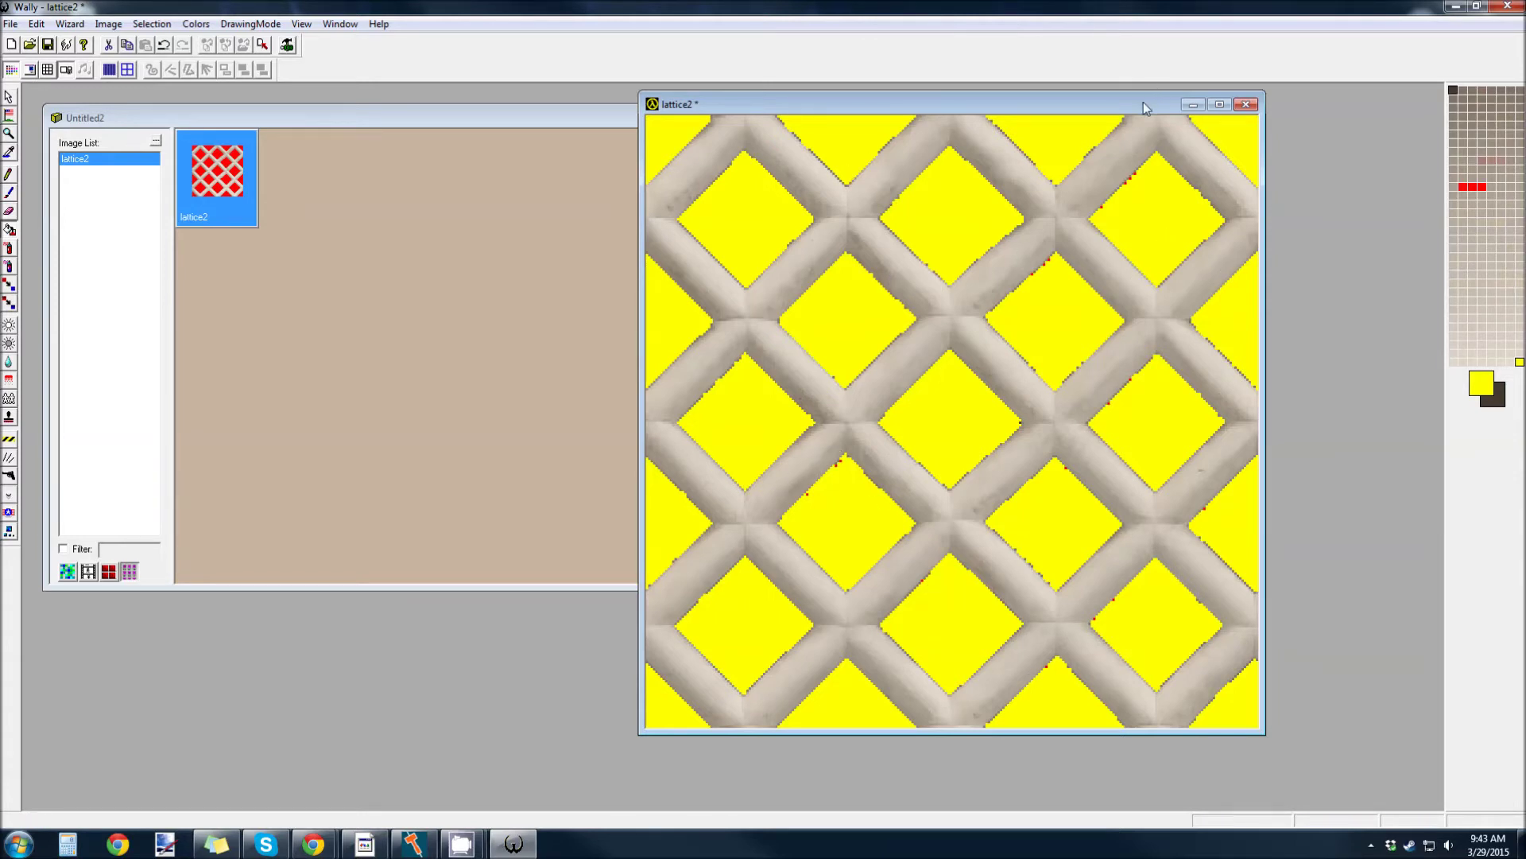
Paint the leftover red pixels along the lattice edges yellow with the Pencil tool
mouse_move(1143, 102)
mouse_down()
mouse_move(835, 130)
mouse_move(845, 146)
mouse_up()
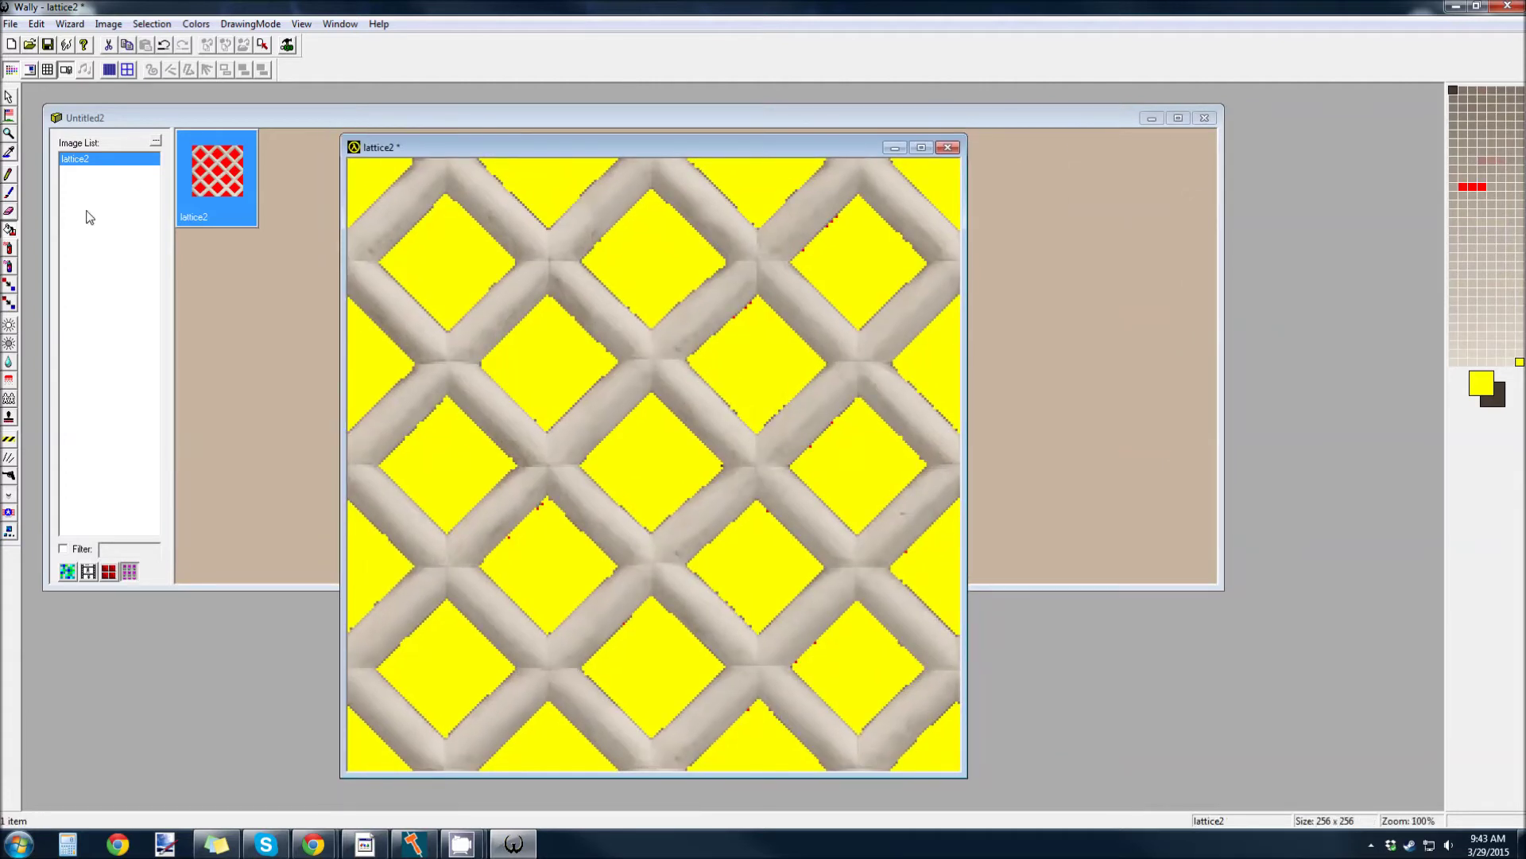
click(9, 175)
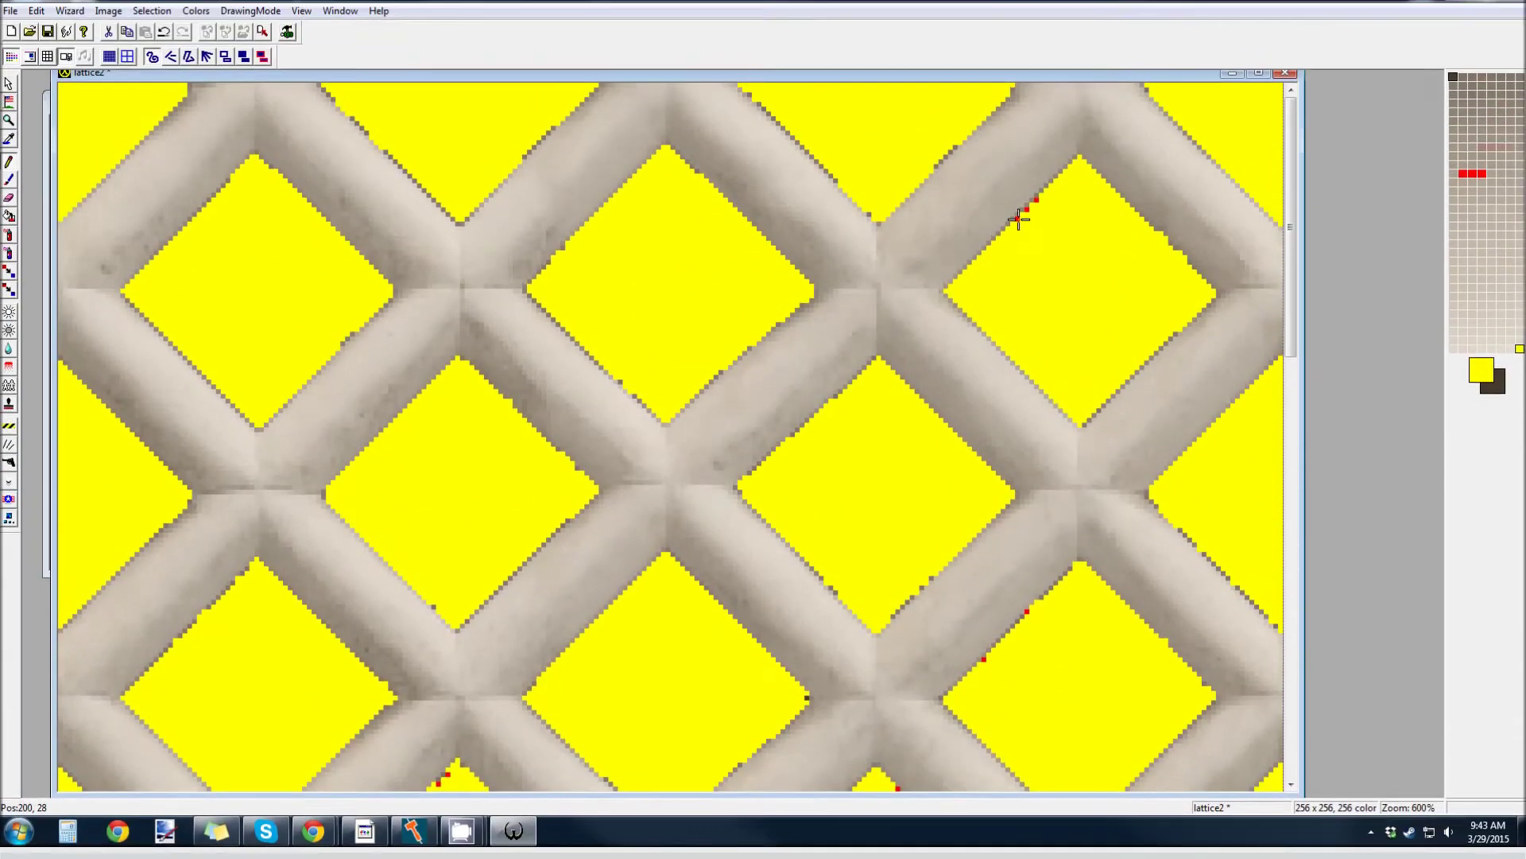
key(plus)
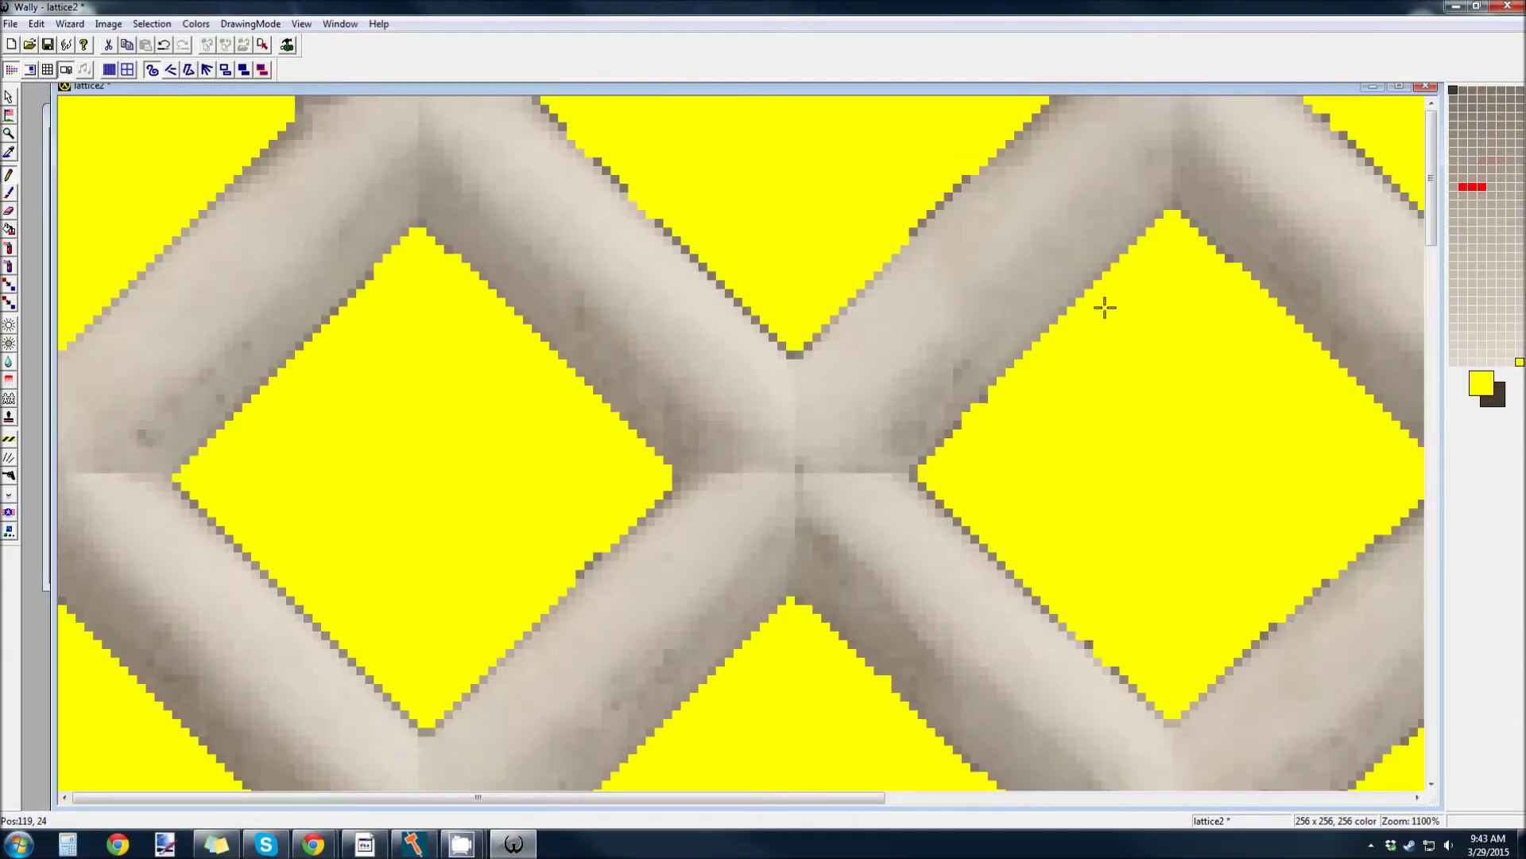
key(minus)
key(minus)
key(minus)
key(minus)
Display the lattice2 mipmaps and regenerate them from the yellow main image with ReMip Deluxe
scroll(1036, 300, down, 5)
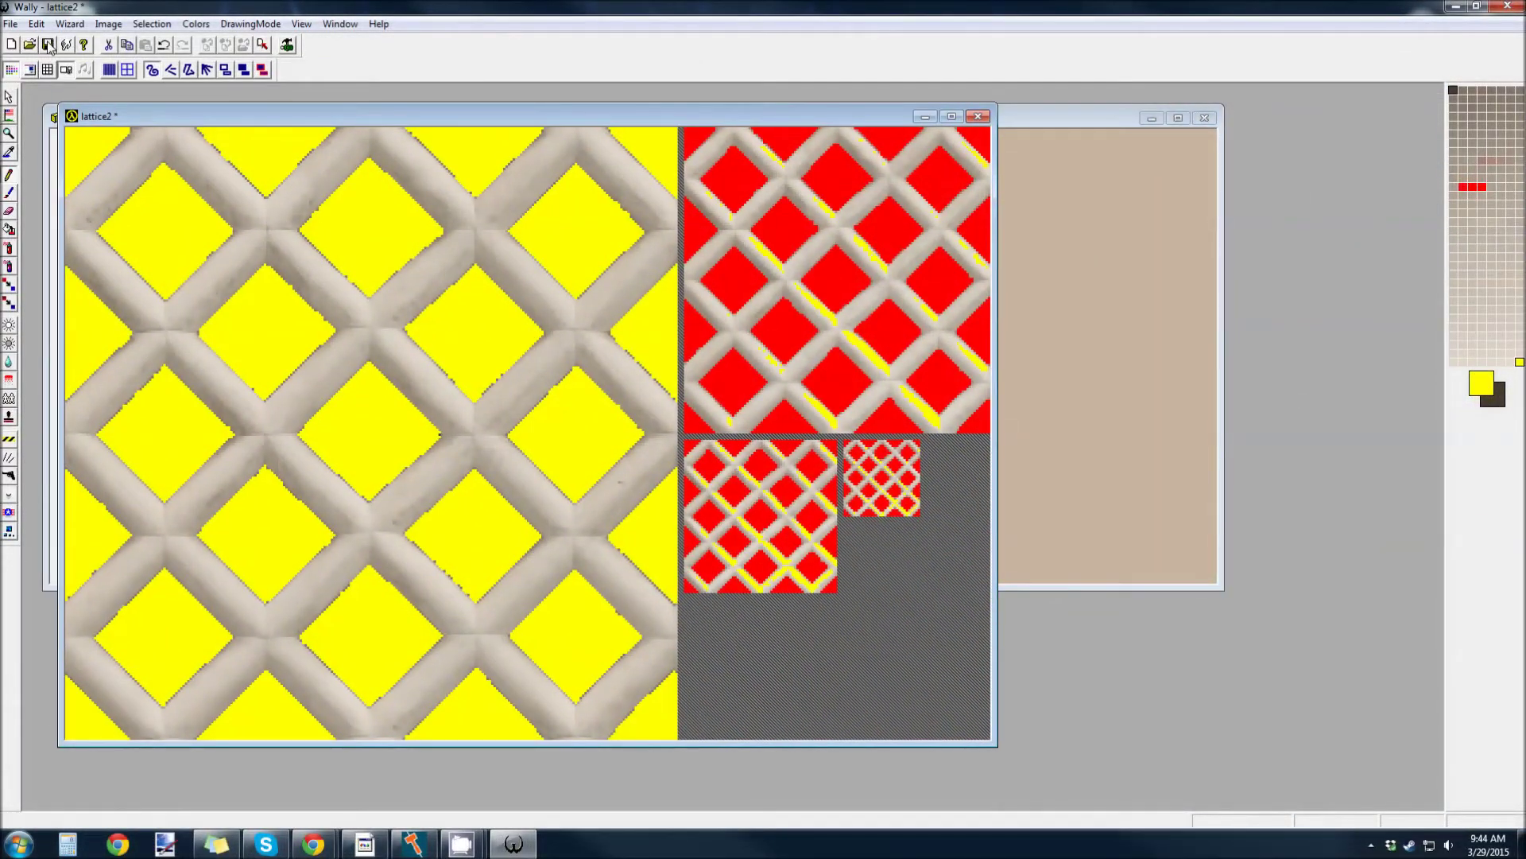
click(8, 533)
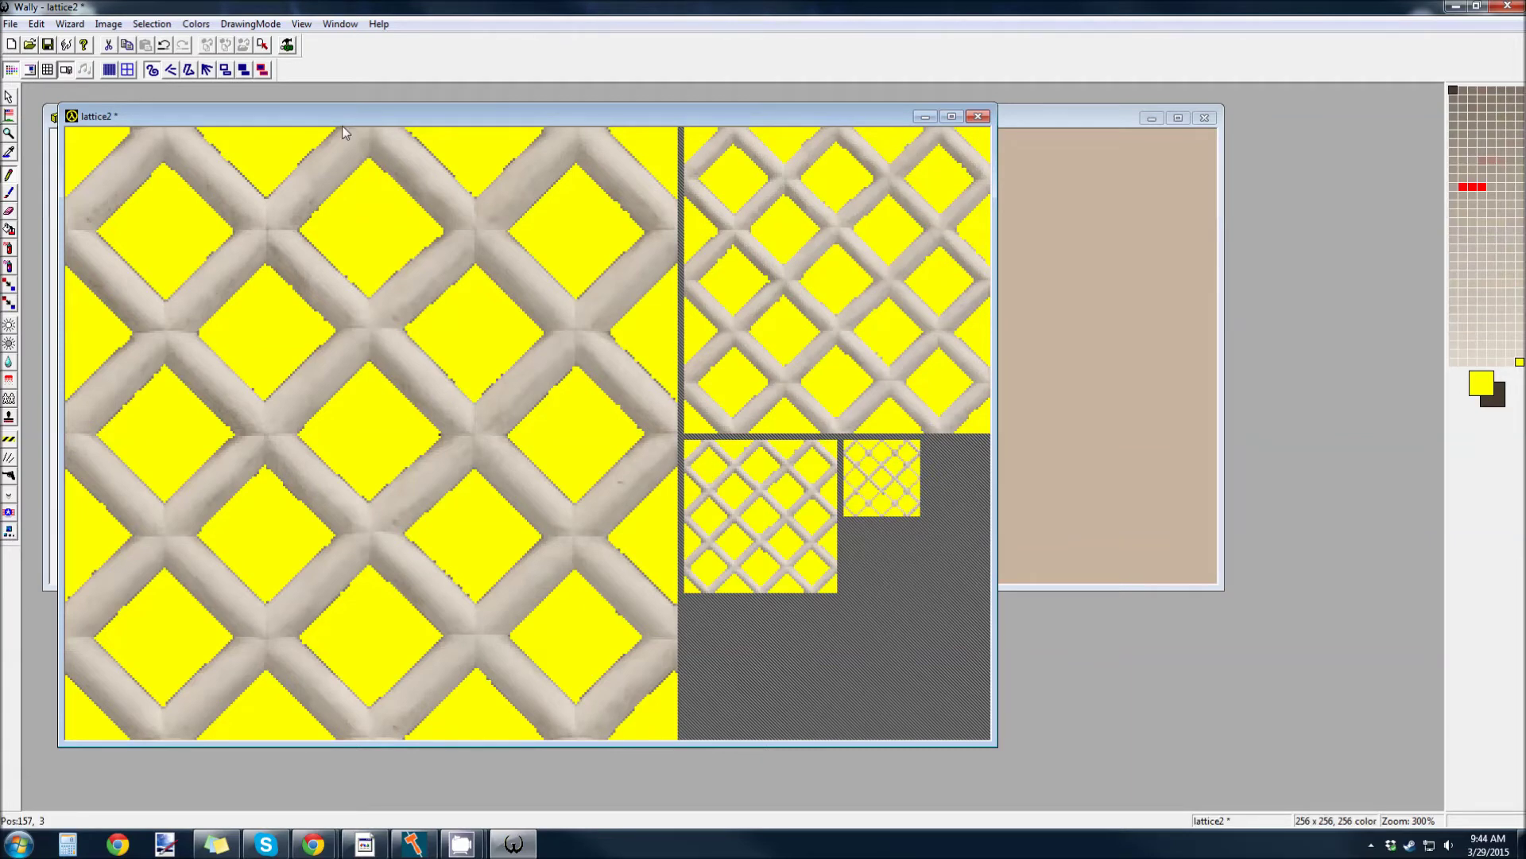
drag(221, 111, 301, 133)
Save the package as the Half-Life WAD whatever_test in the valve folder, closing the running Sledge Editor before confirming
click(128, 104)
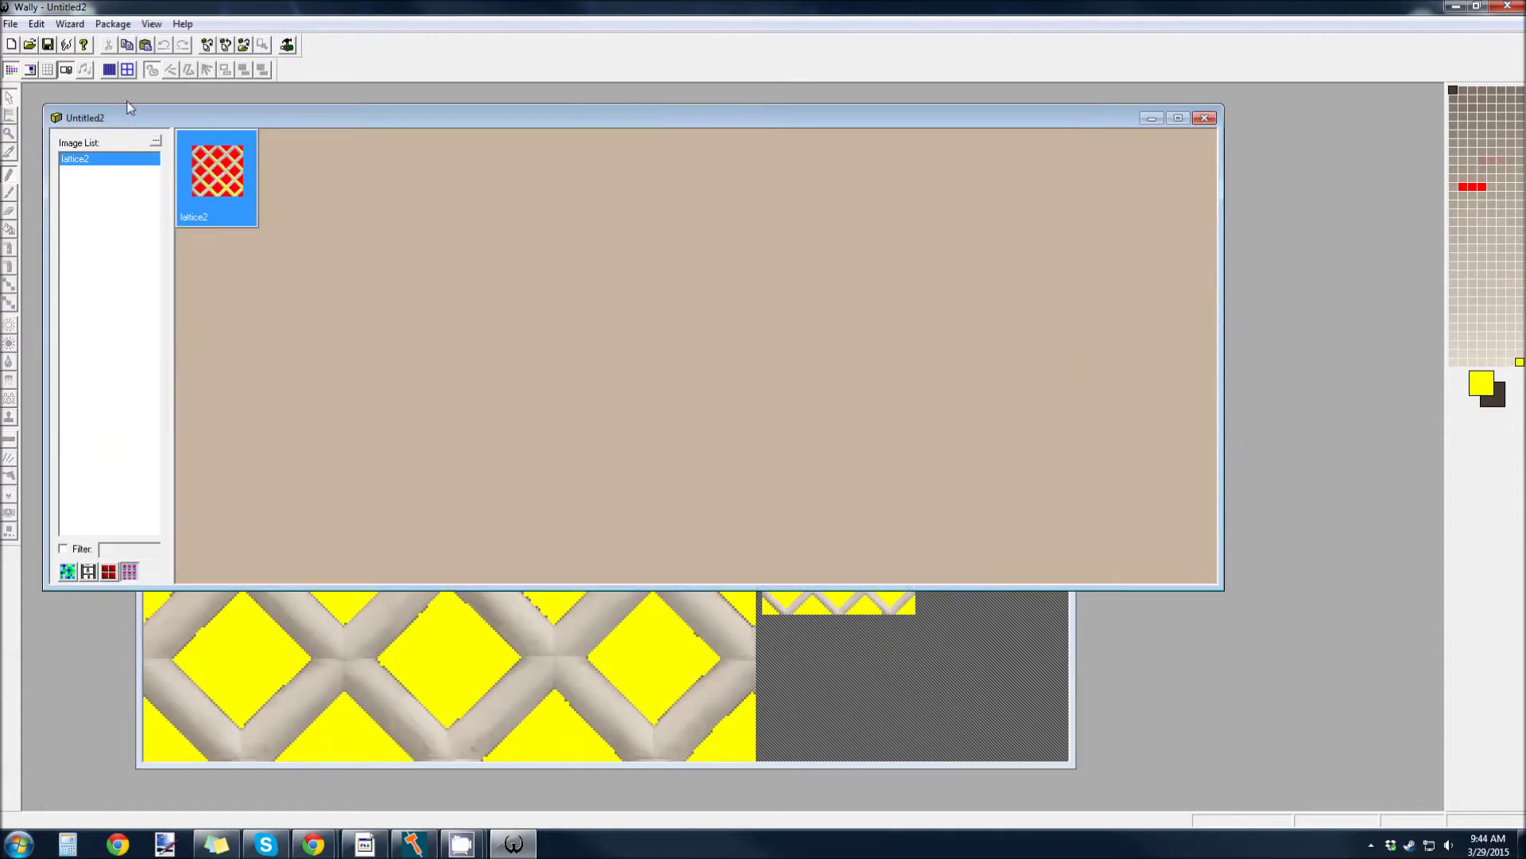
click(48, 45)
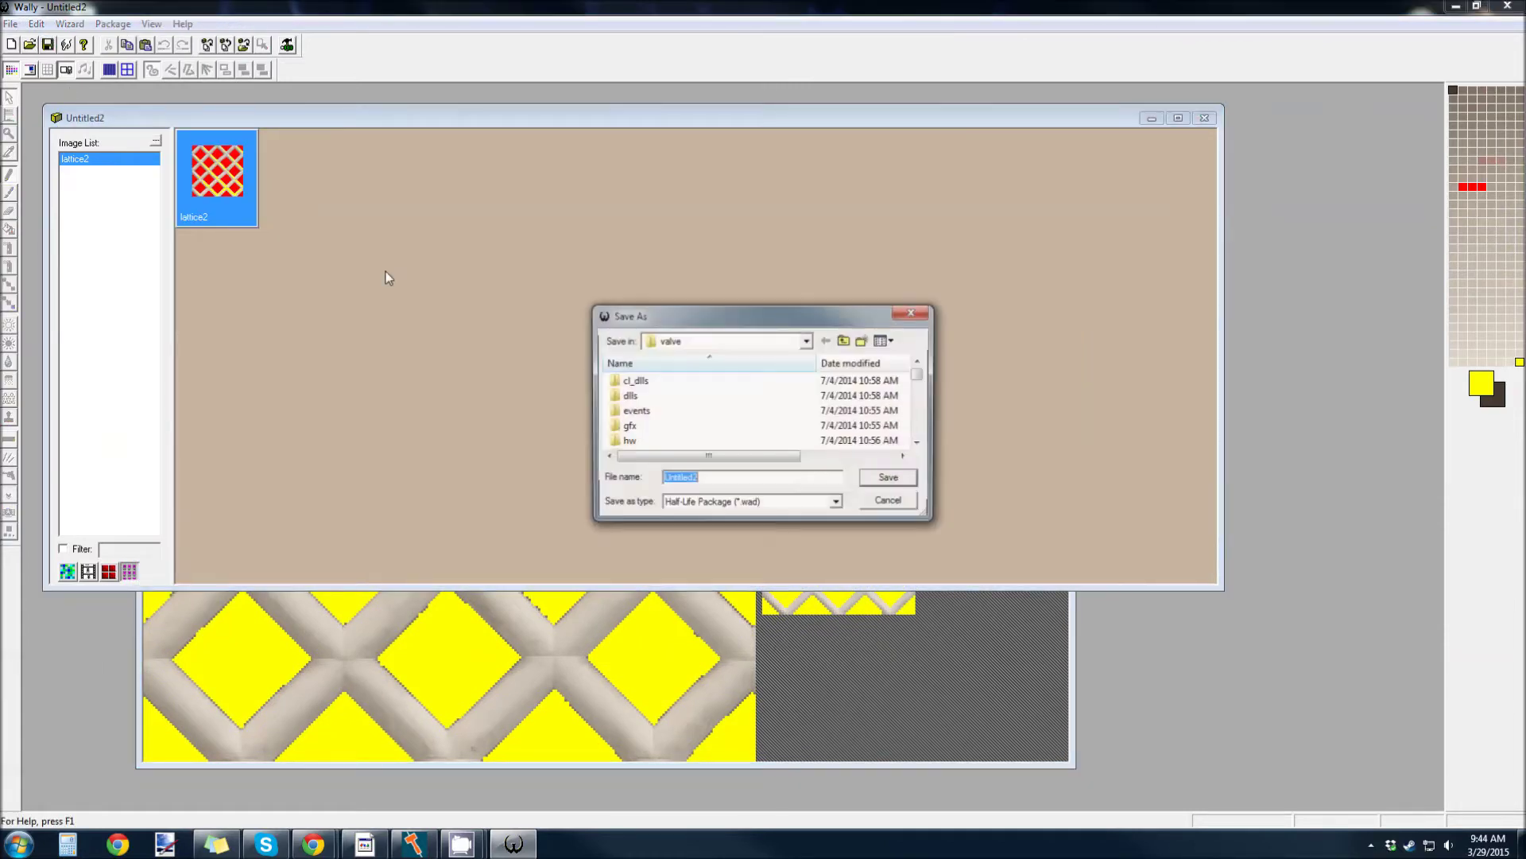
text(whatever_test)
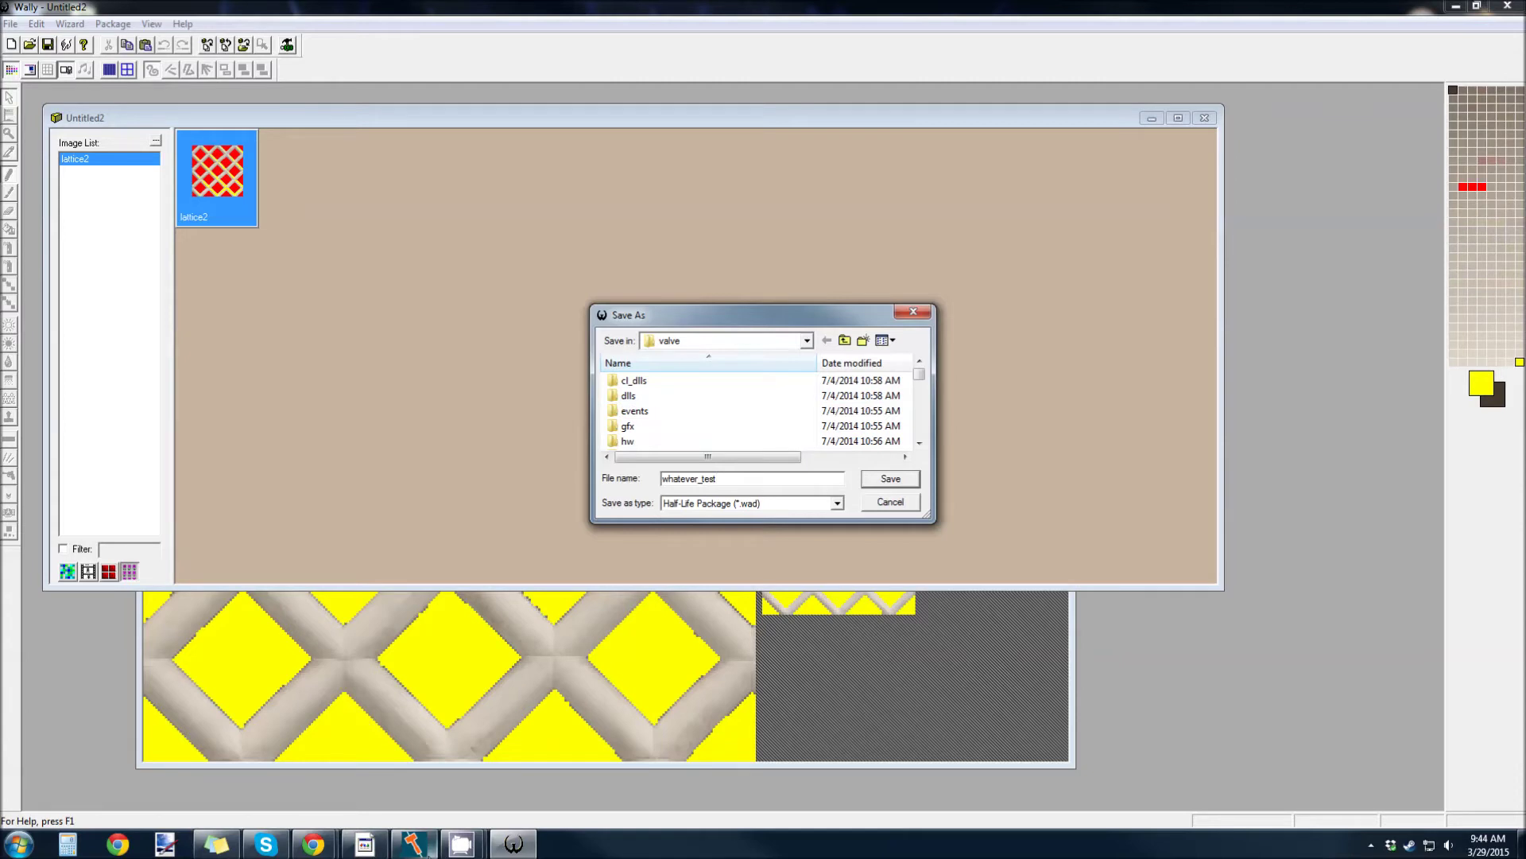
right_click(426, 850)
click(394, 811)
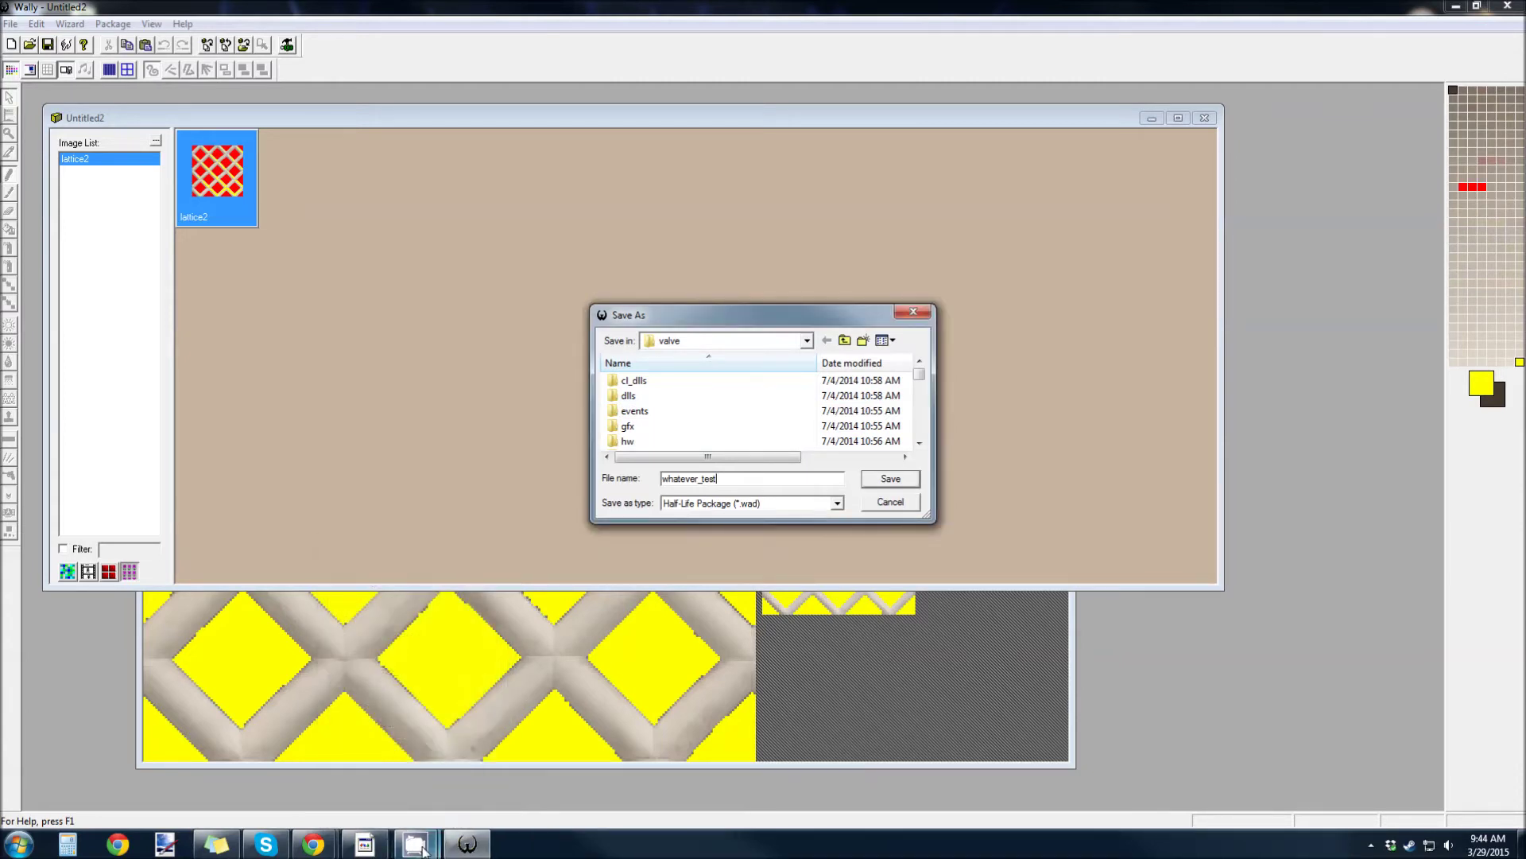
drag(670, 315, 670, 295)
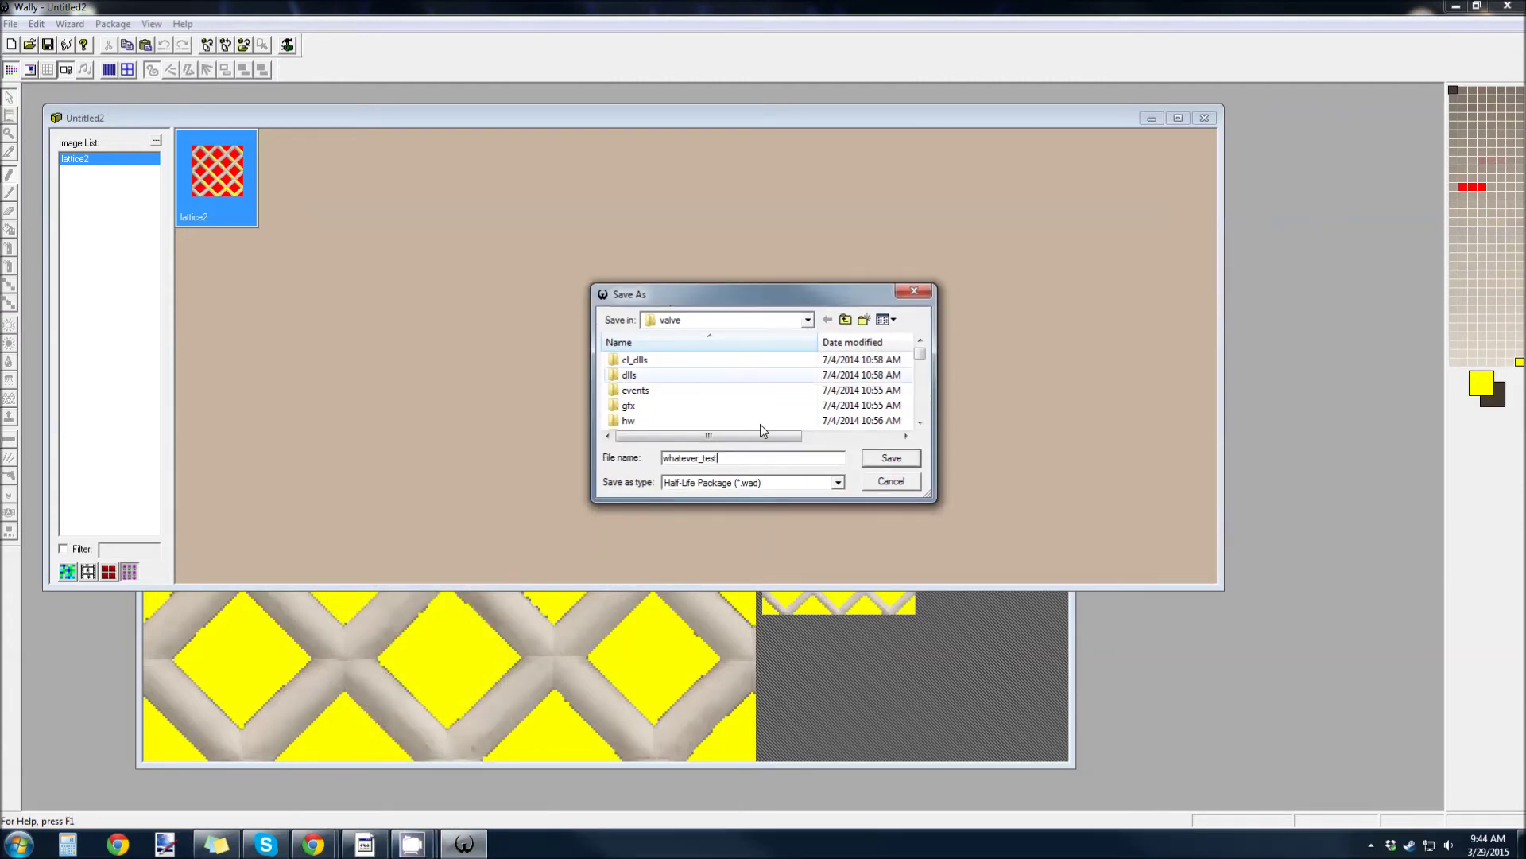
click(893, 459)
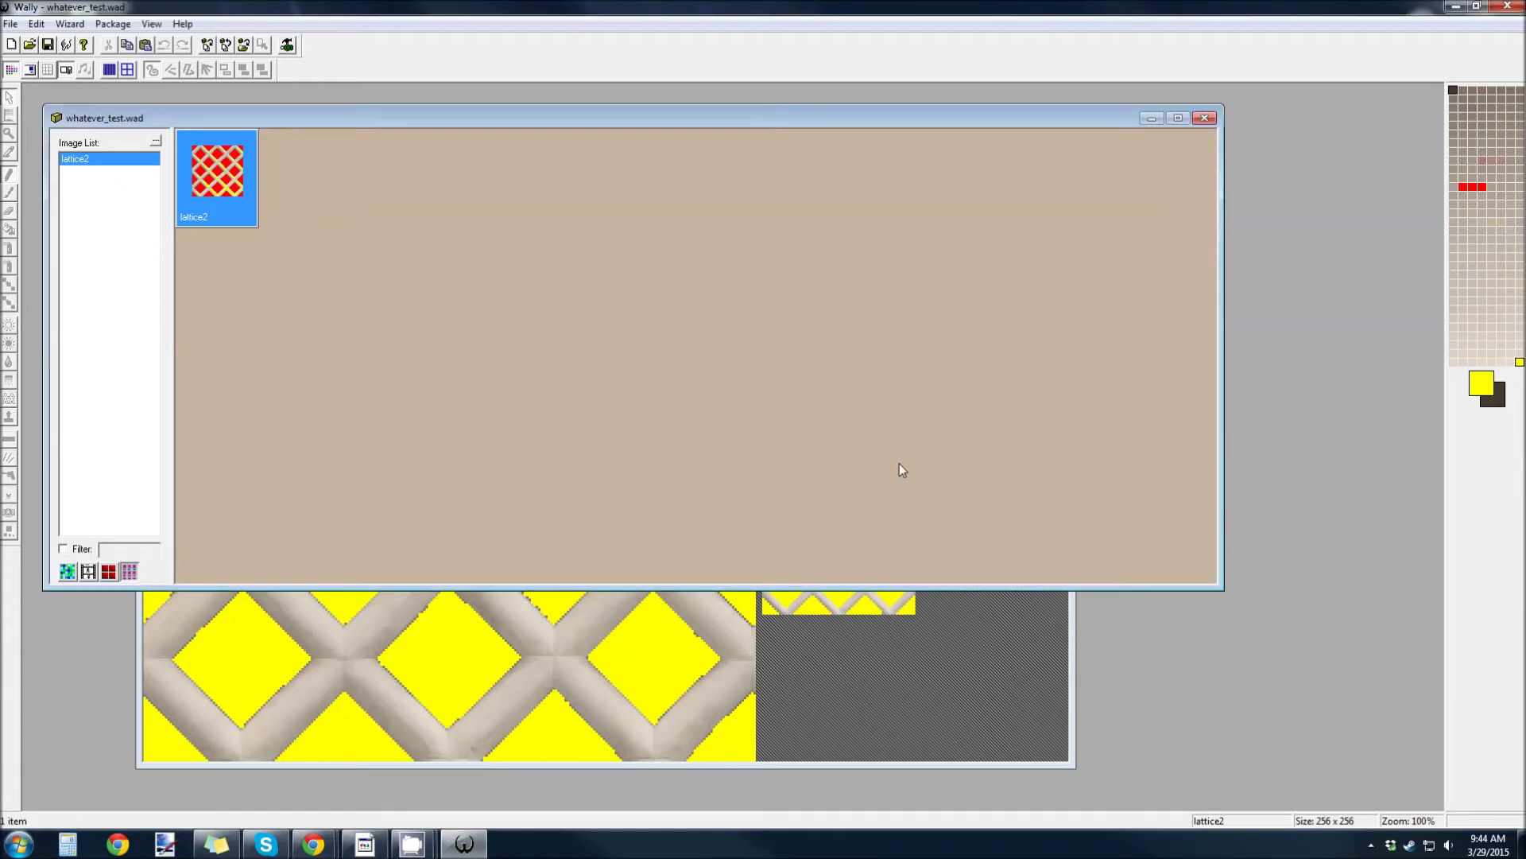
Exit Wally with the changes to lattice2 saved, and start Sledge Editor
click(1508, 6)
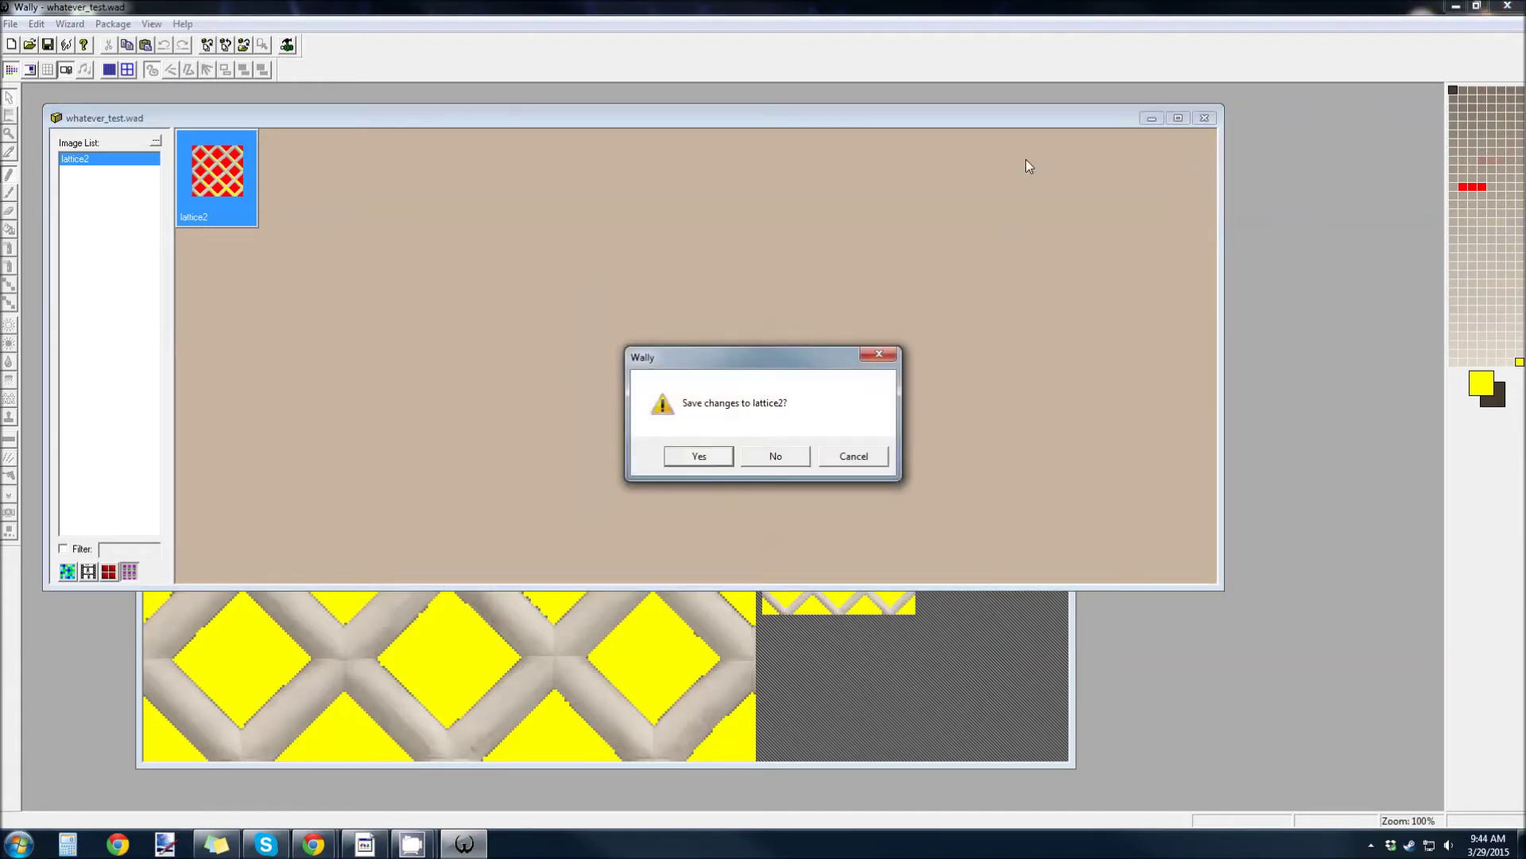
click(708, 458)
click(707, 458)
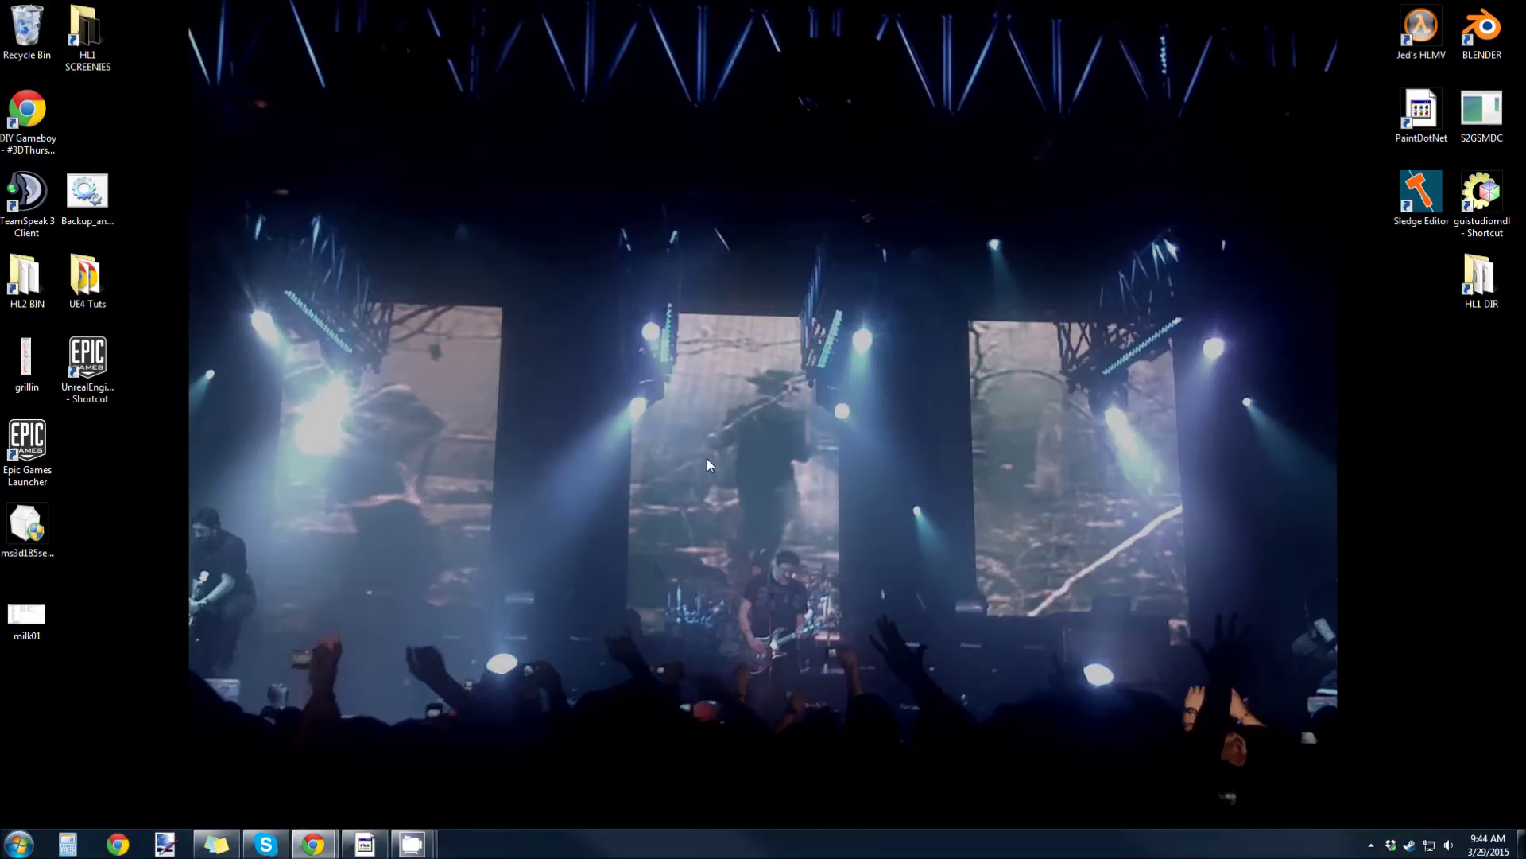
double_click(1413, 193)
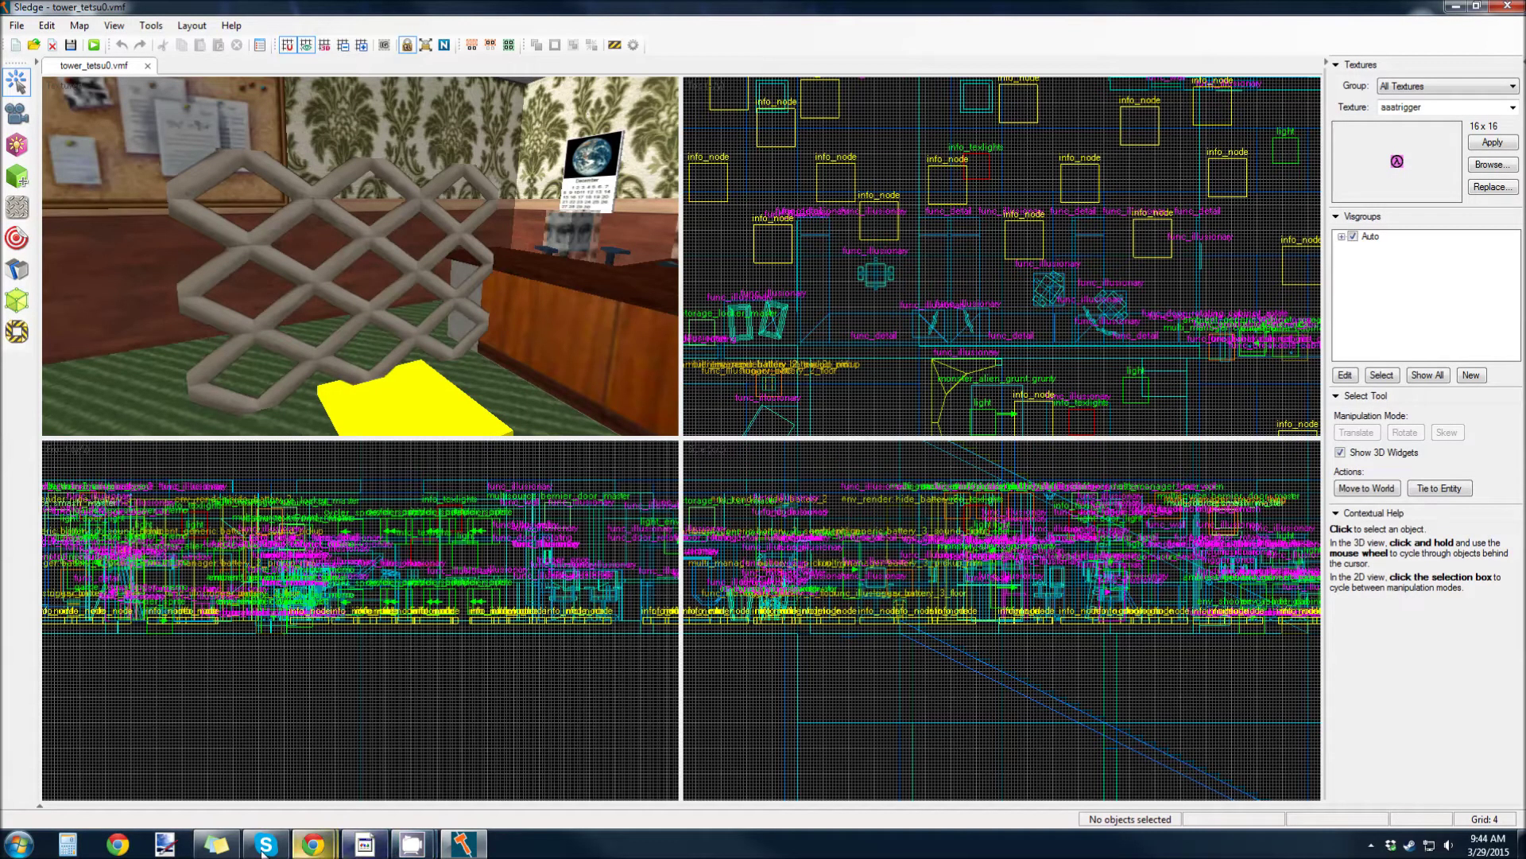
click(19, 843)
text(wally)
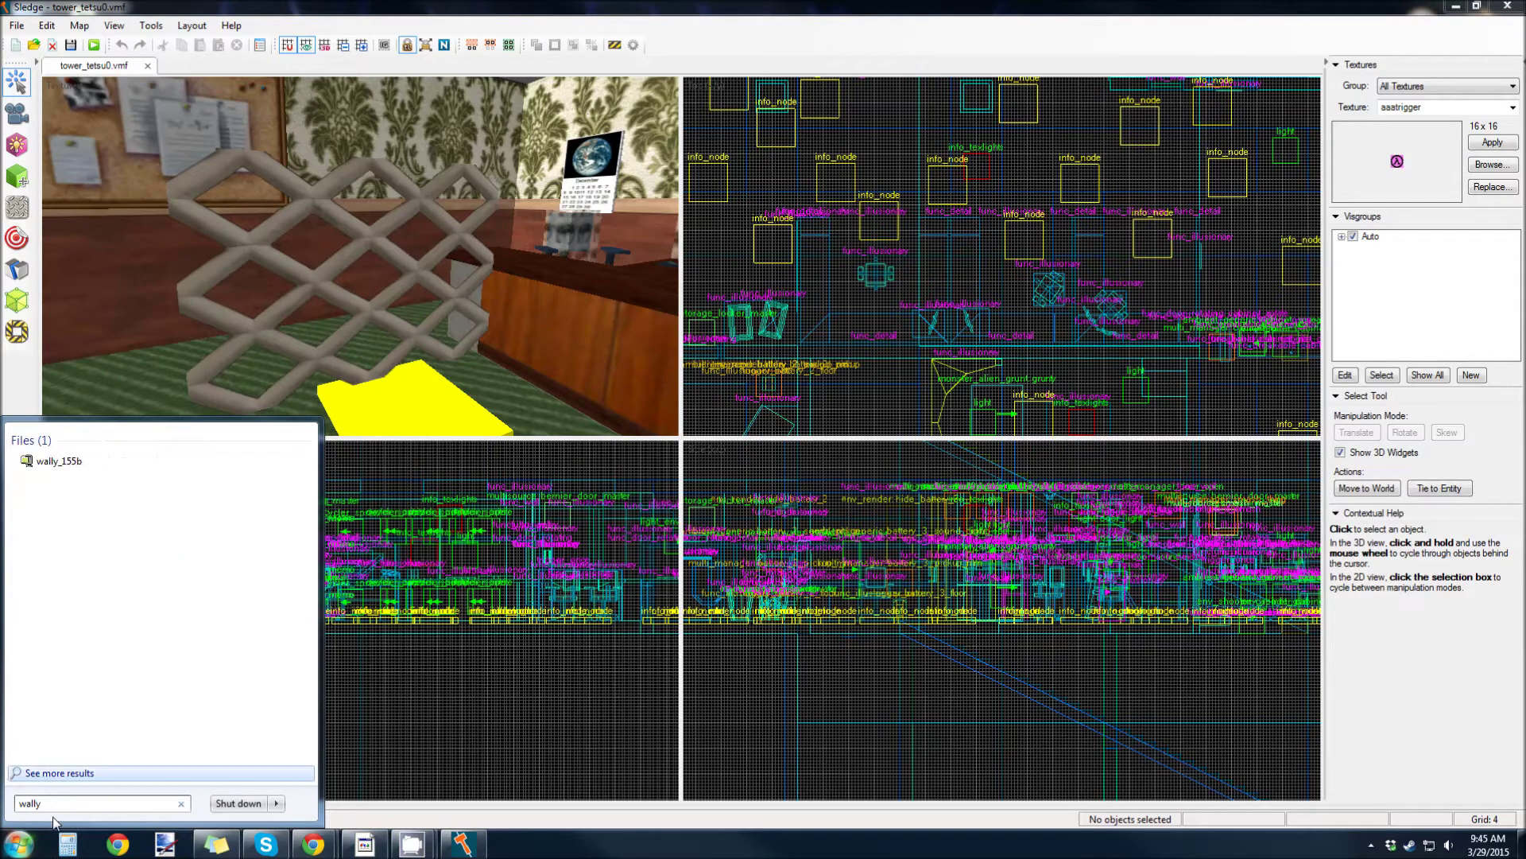
key(Escape)
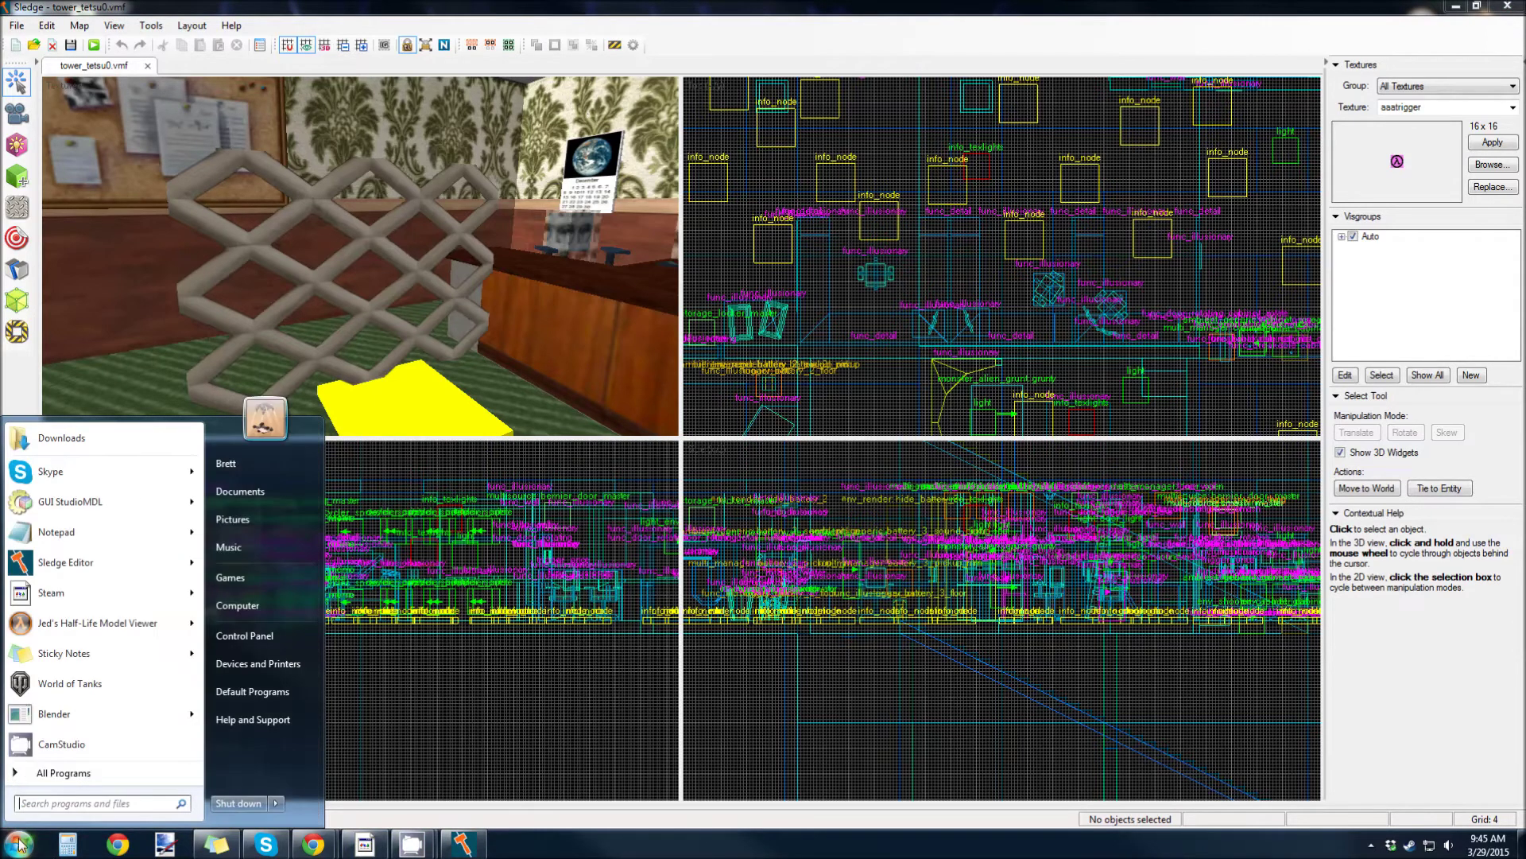
Open the wally program folder under Copy\Programs on the Store (S:) drive
click(265, 609)
double_click(954, 346)
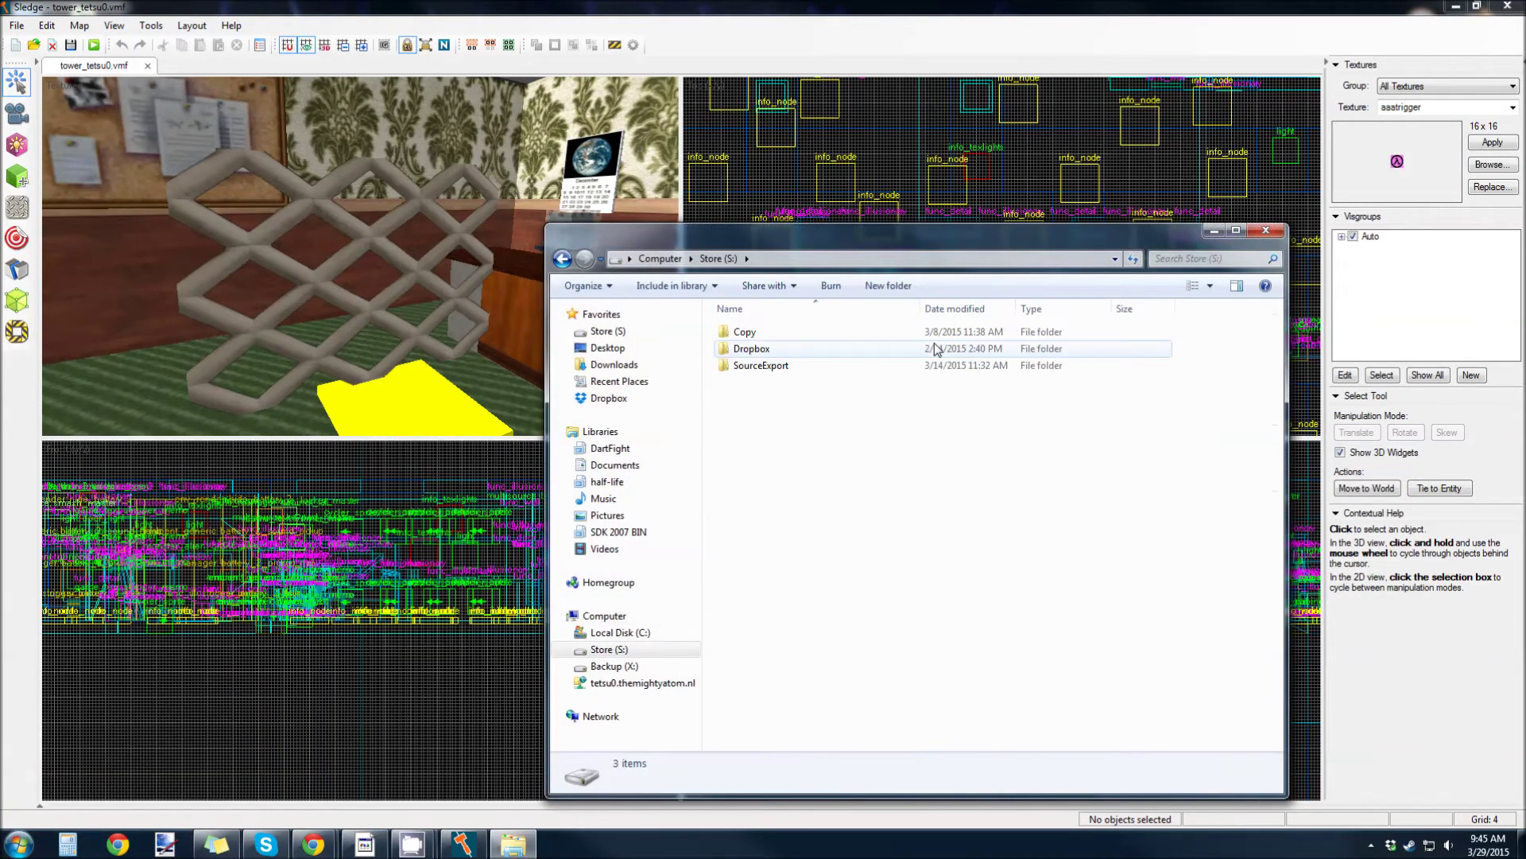
double_click(745, 332)
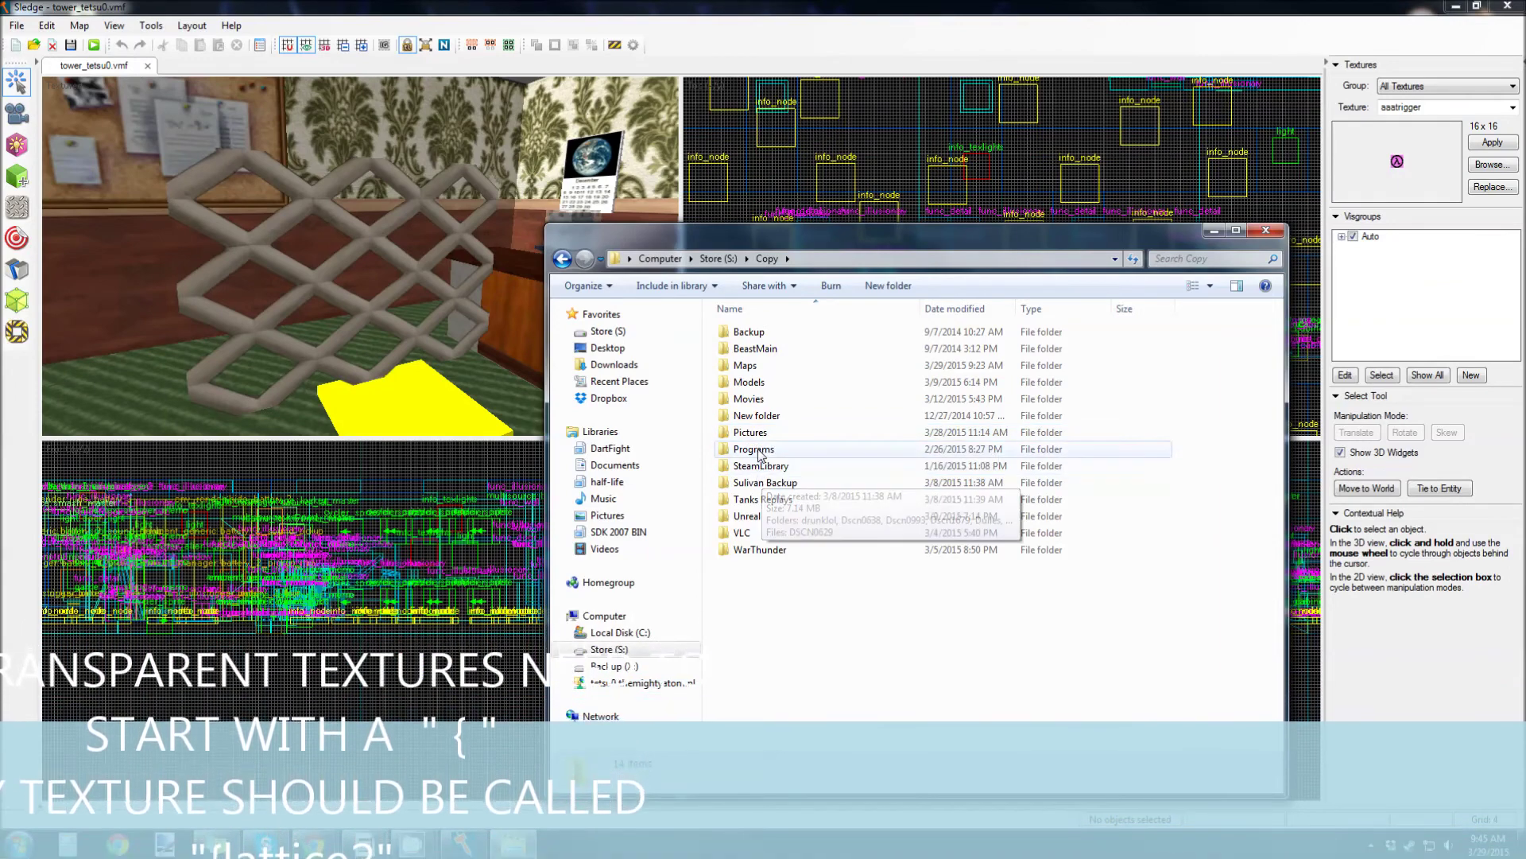
double_click(747, 449)
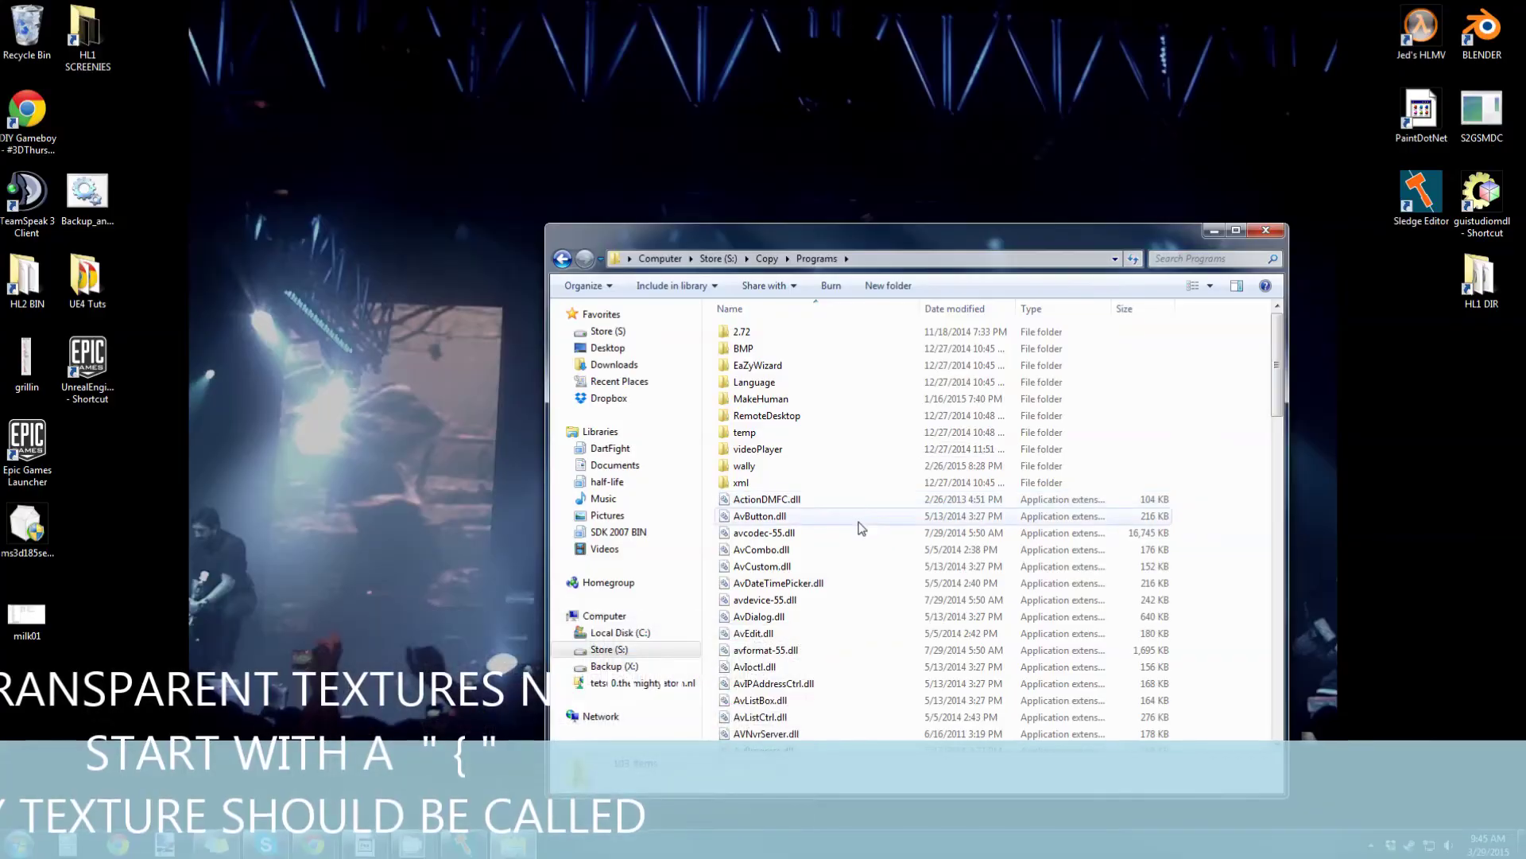
double_click(747, 466)
Create a desktop shortcut to the Wally application and launch Wally from it
drag(767, 433, 1523, 398)
click(1444, 461)
double_click(1483, 366)
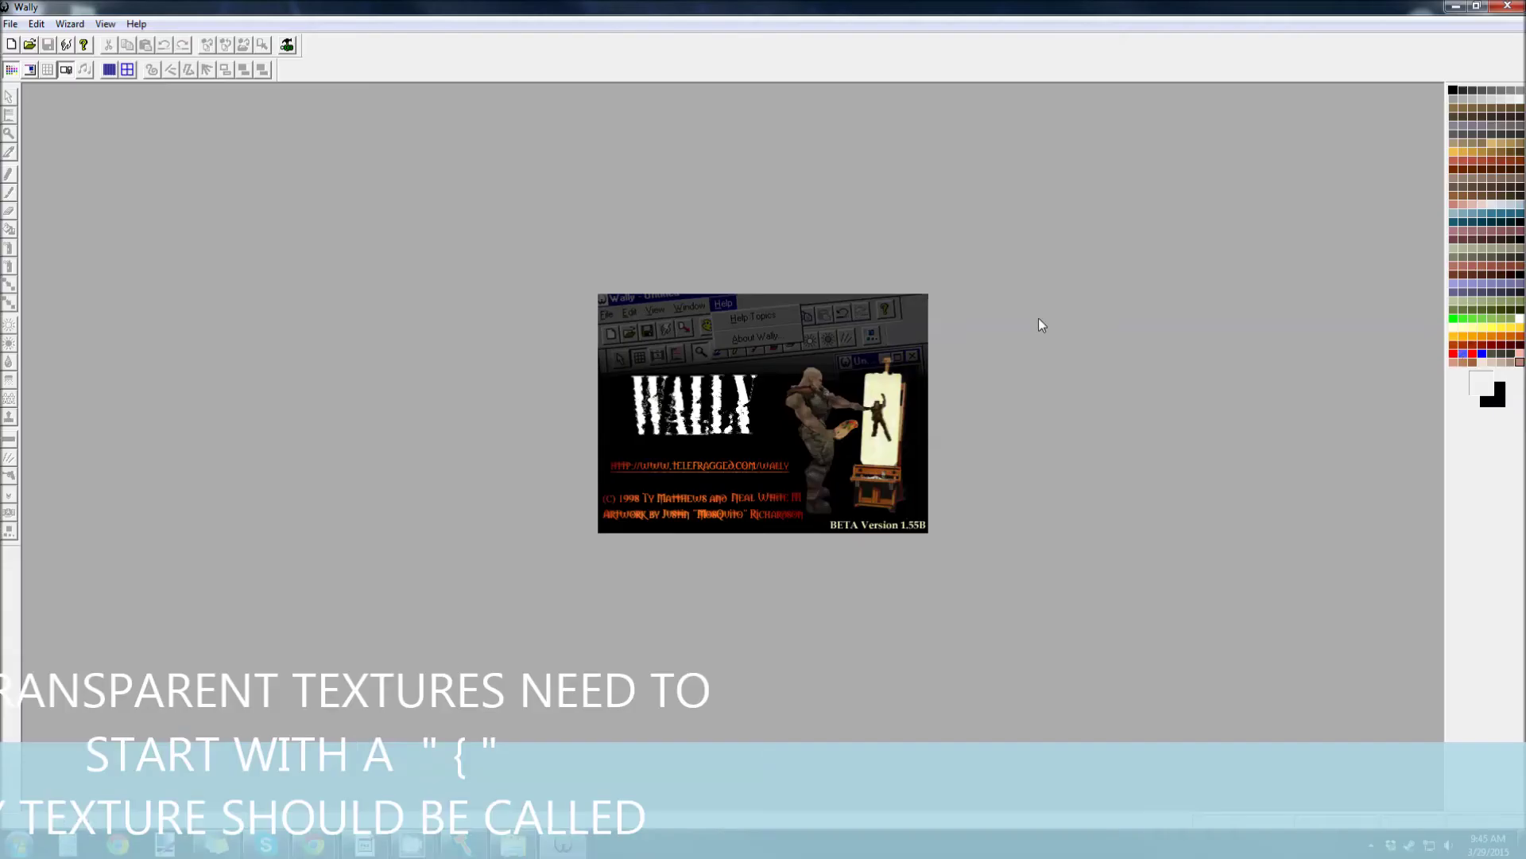
Reopen whatever_test.wad and rename its lattice2 texture to {lattice2 so it is treated as transparent
click(10, 24)
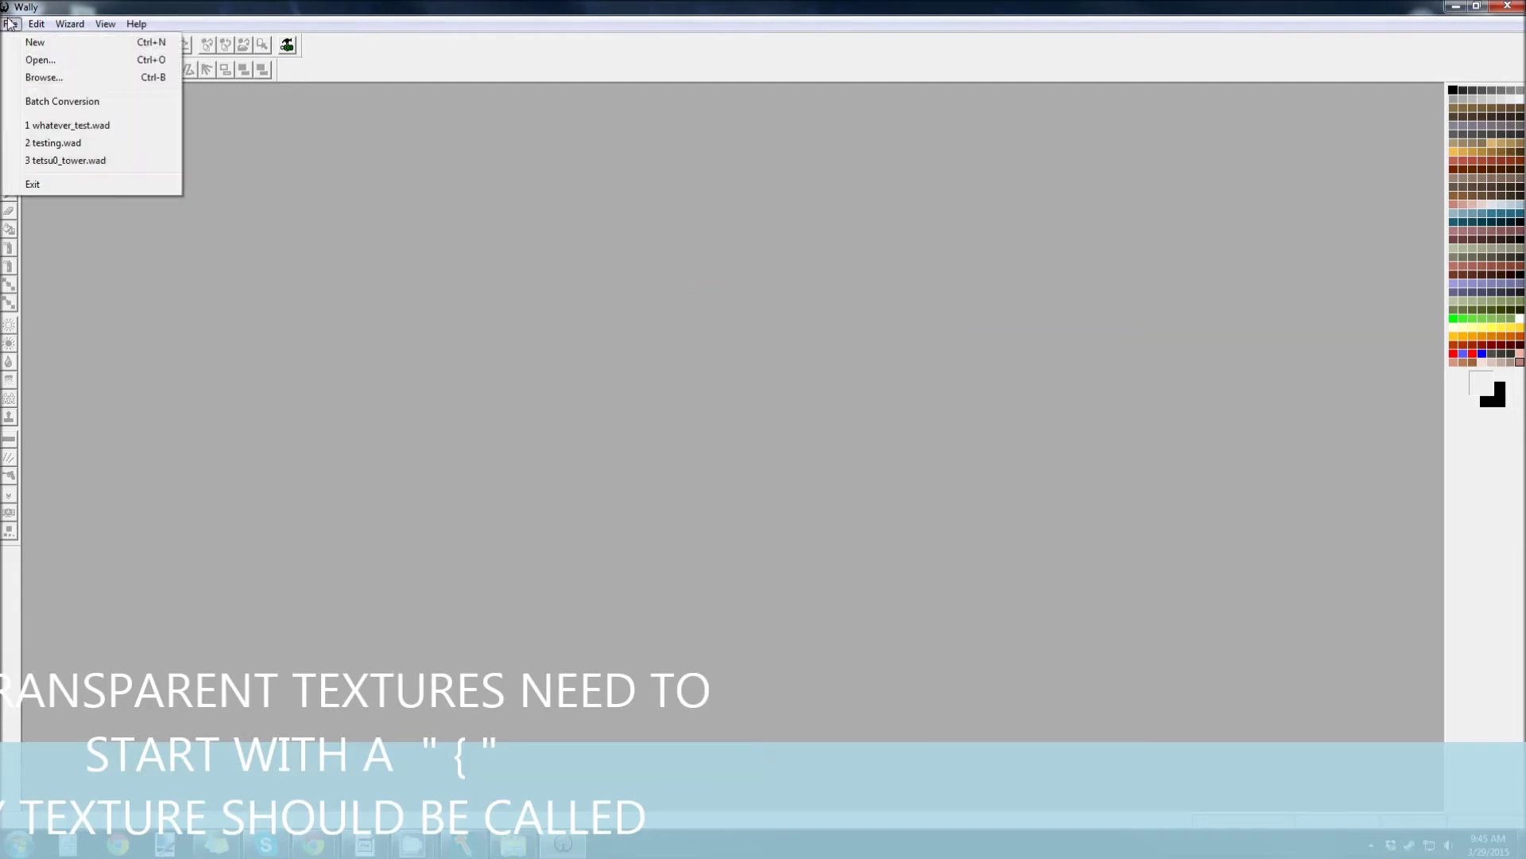
click(49, 127)
right_click(61, 146)
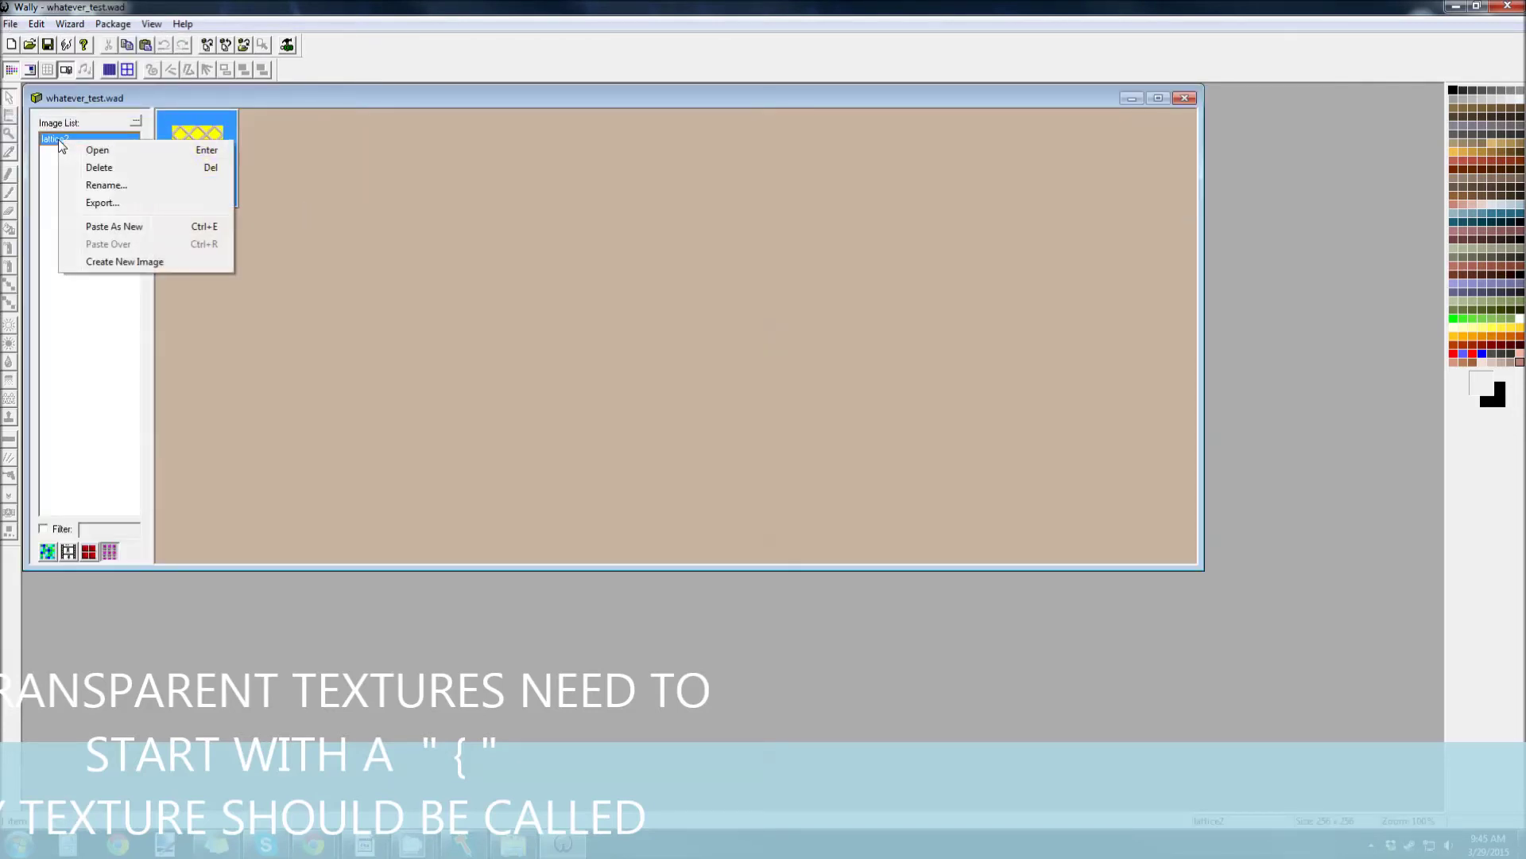
click(105, 184)
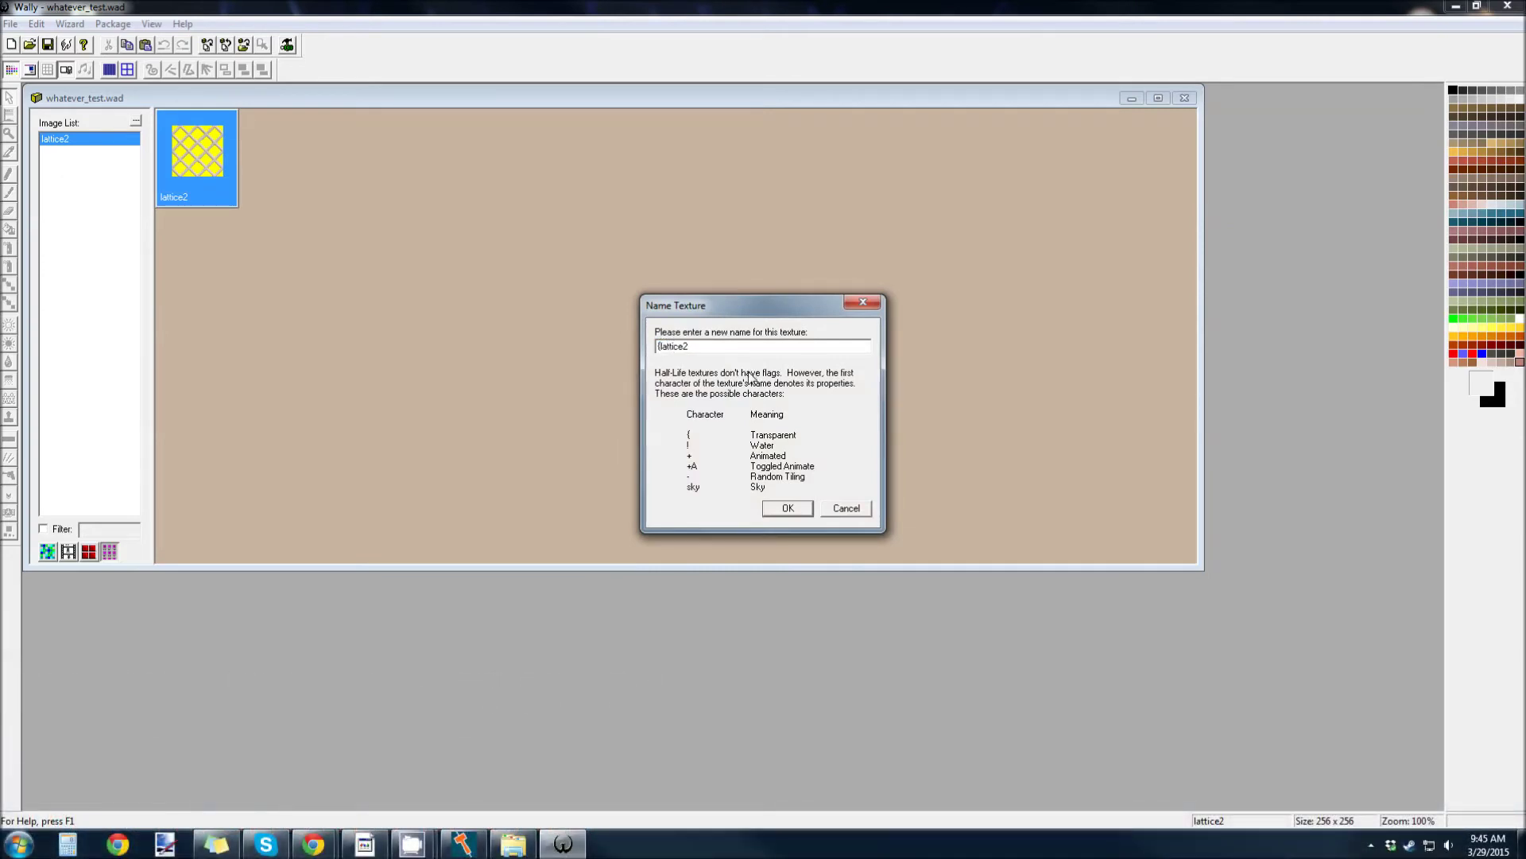
click(786, 509)
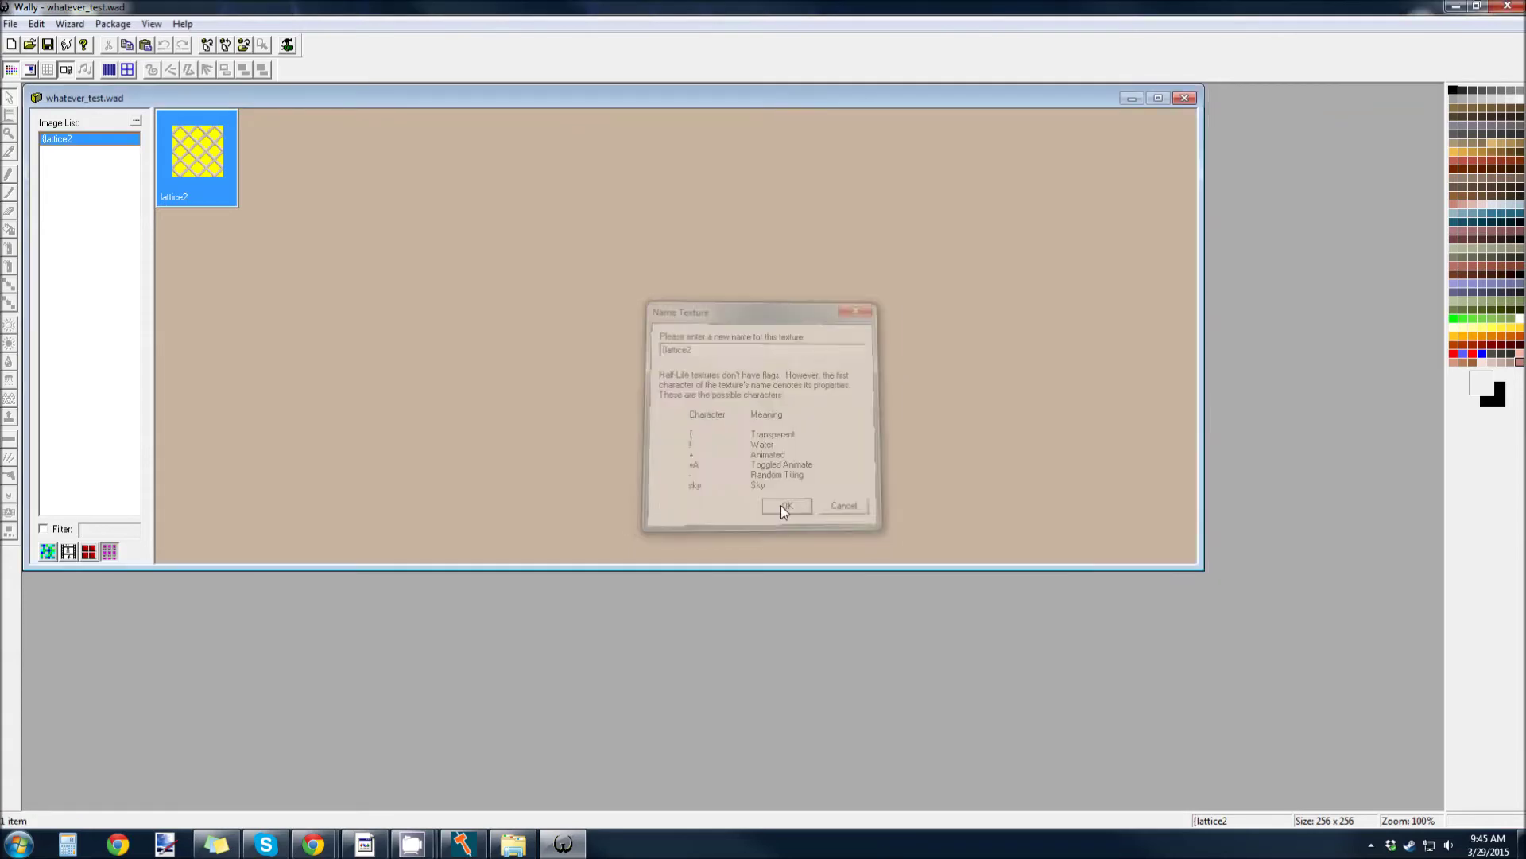
Save whatever_test.wad, closing Sledge Editor to release the file, and exit Wally
click(48, 45)
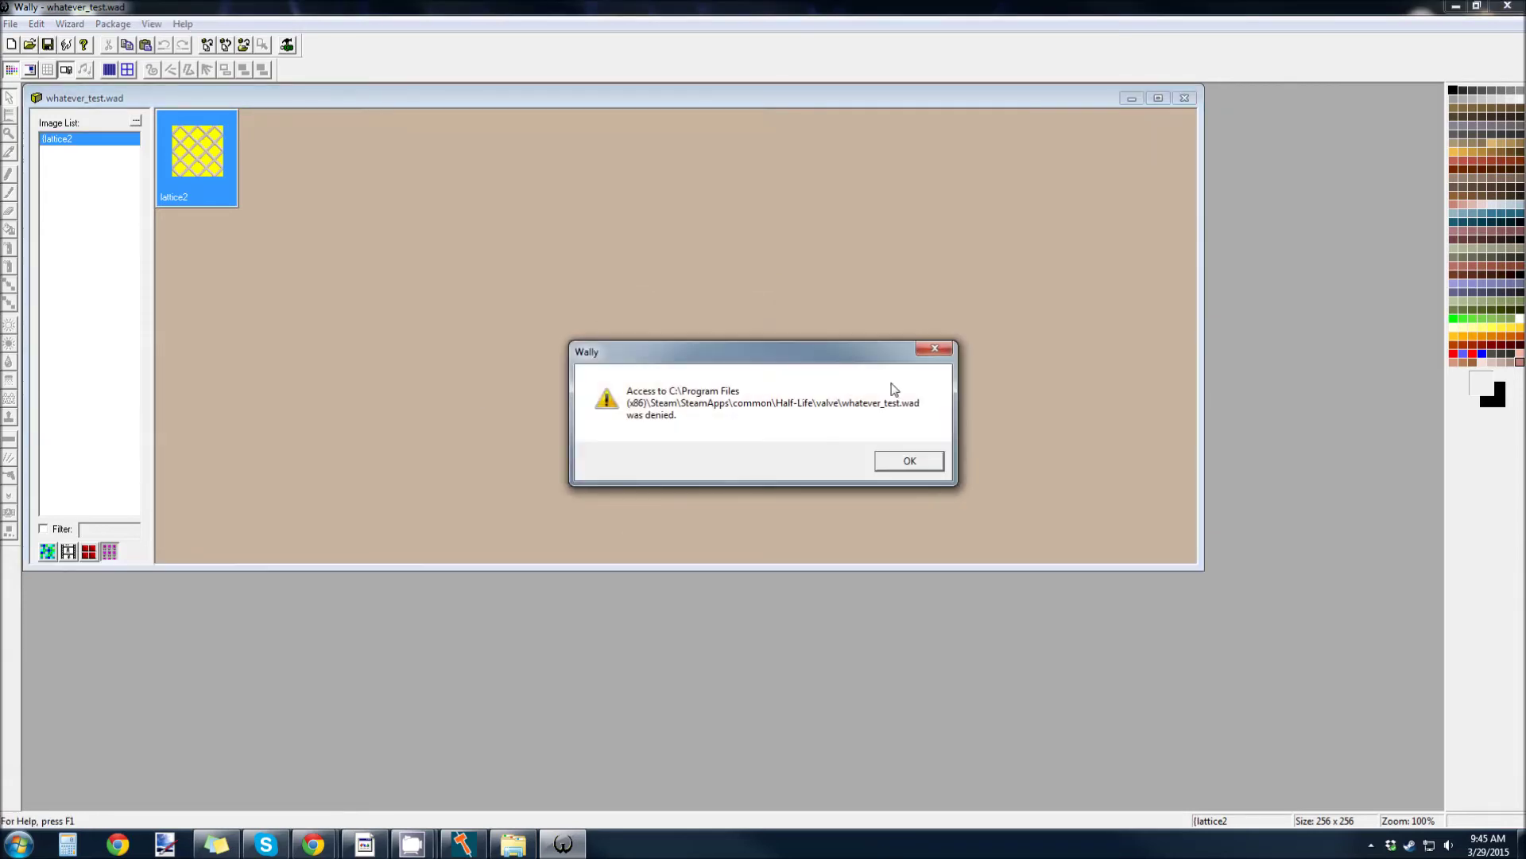
click(909, 461)
right_click(463, 844)
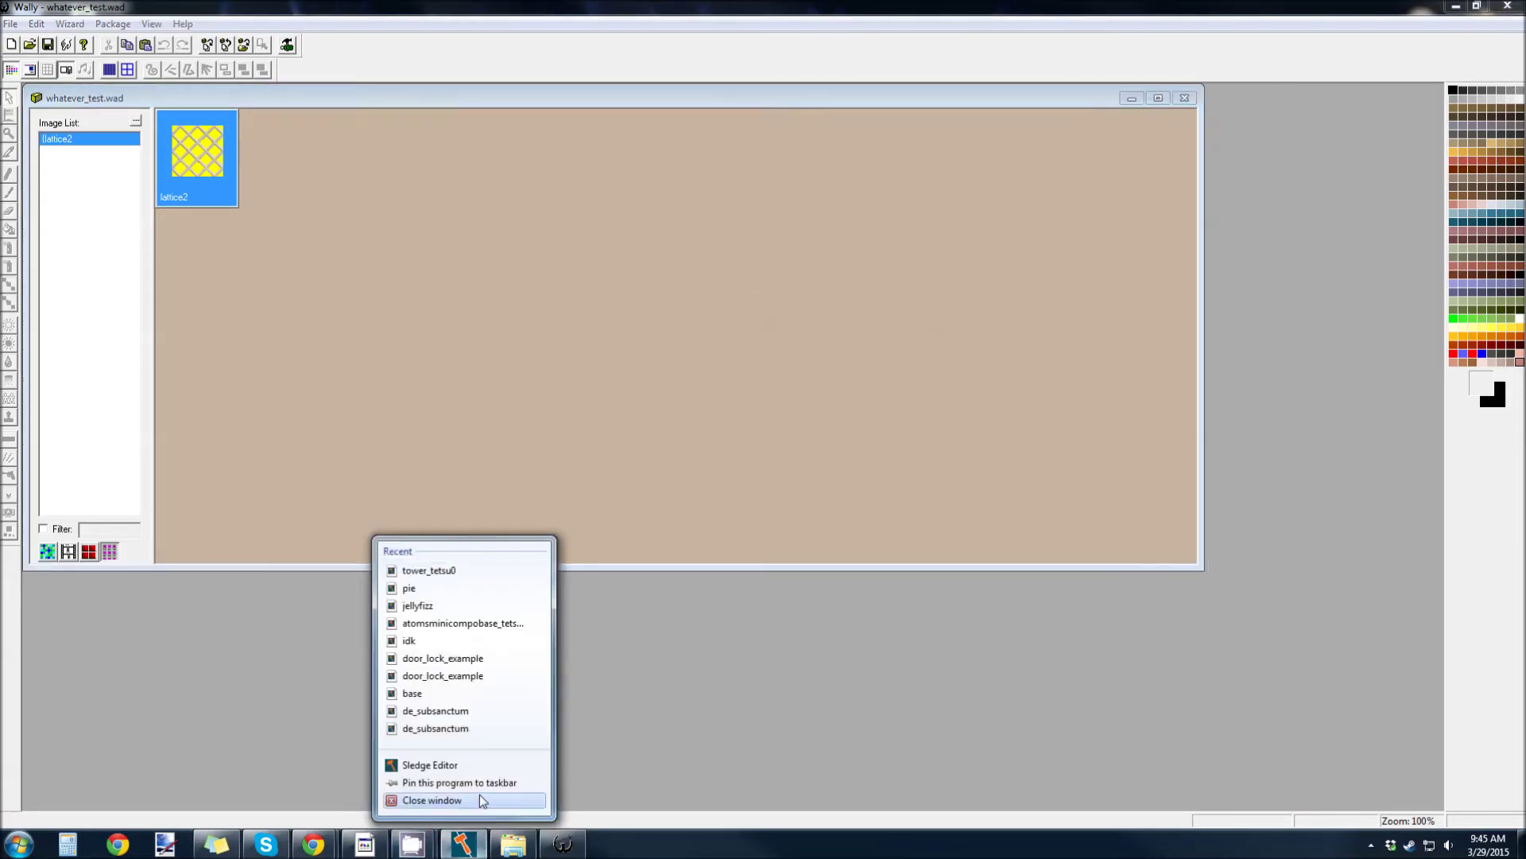
click(481, 802)
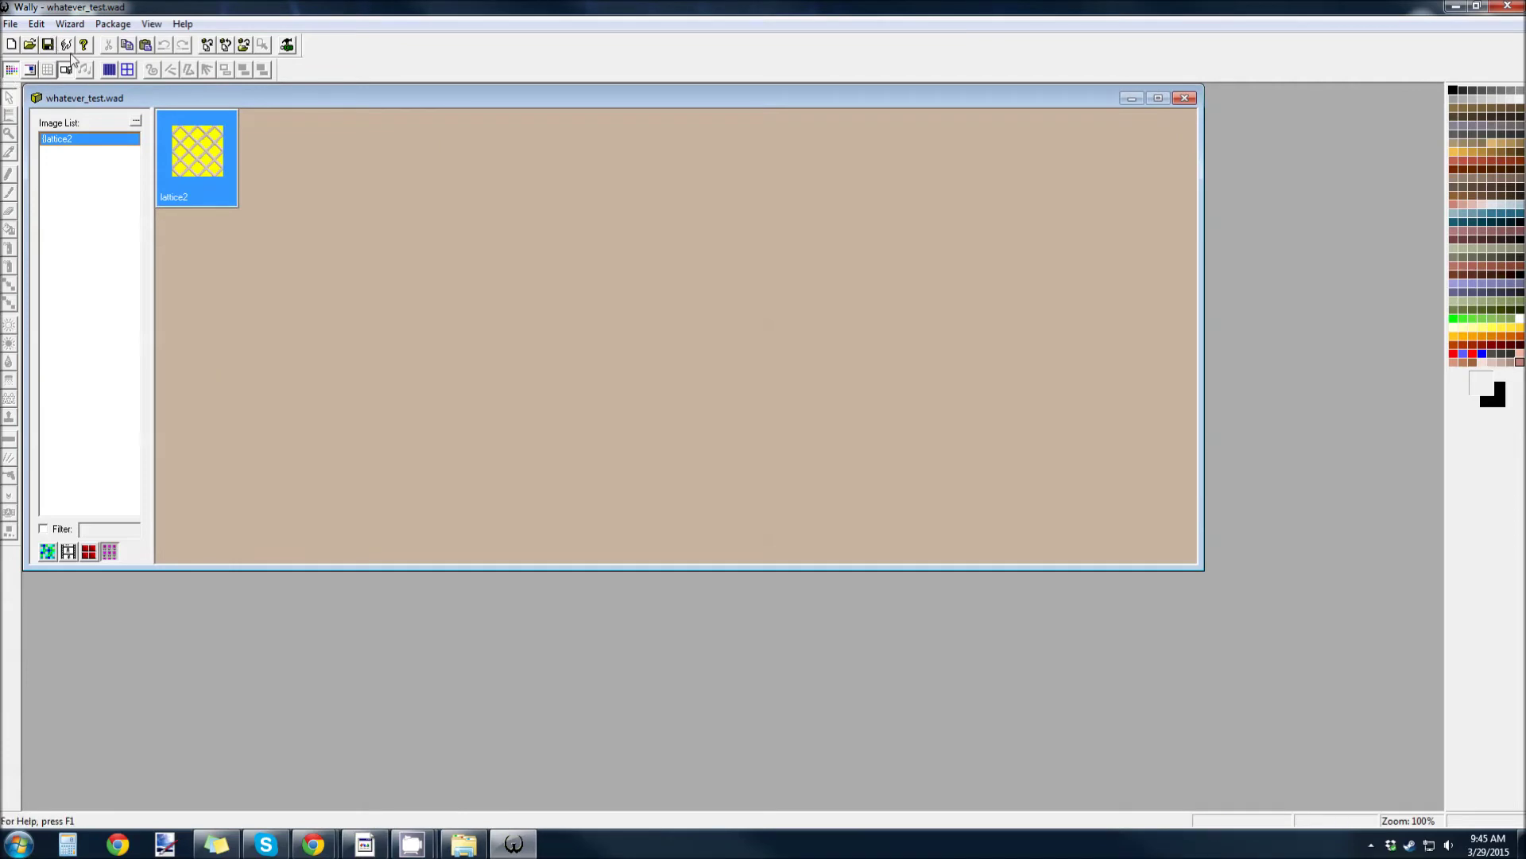
click(1506, 7)
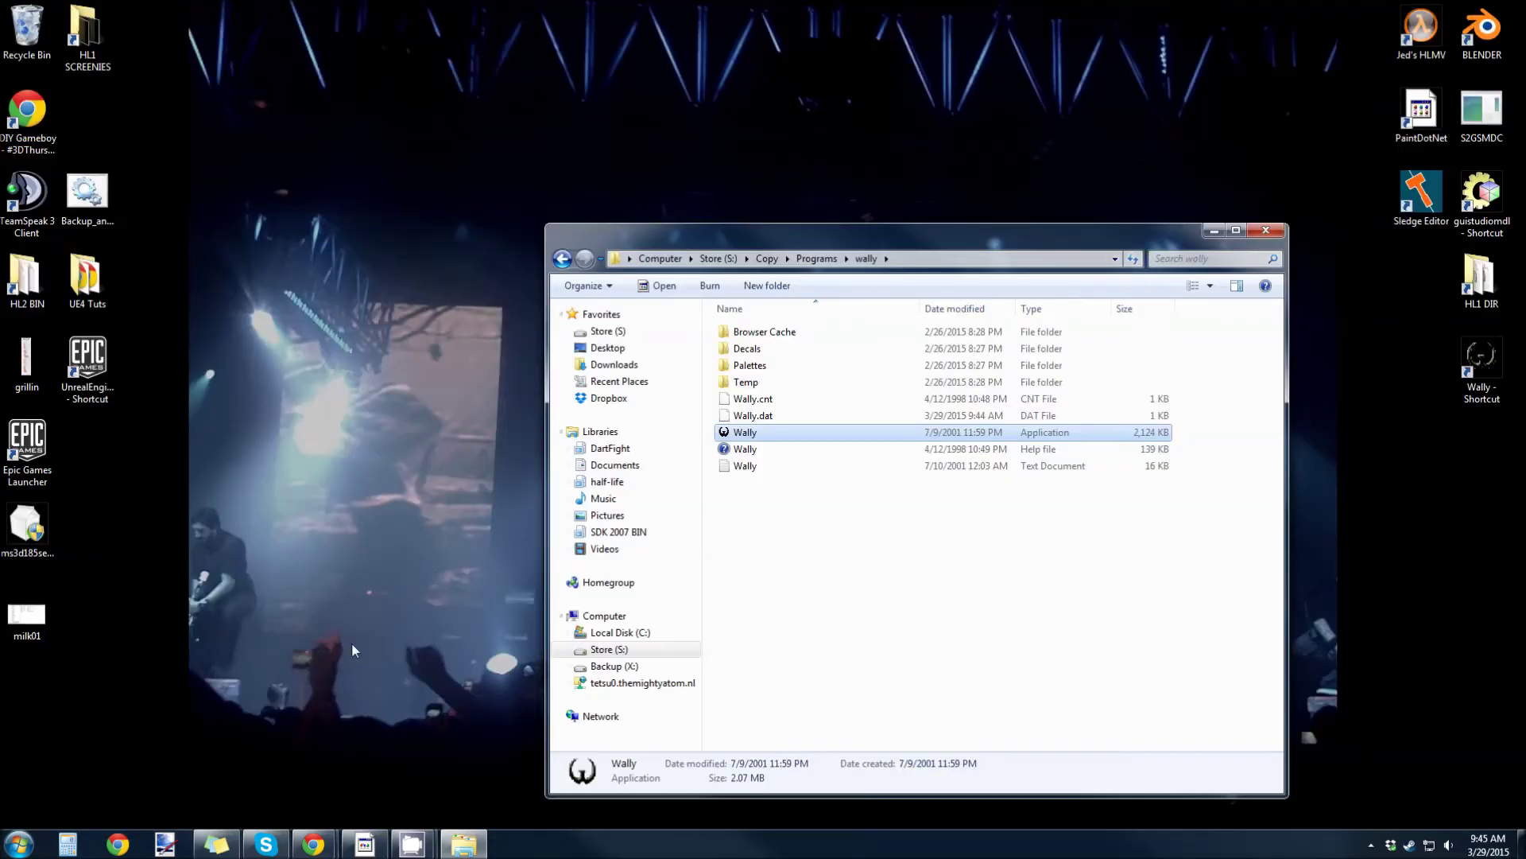
Start Sledge Editor and bring the striped metal wall beside the orange-suited player model into the 3D view
double_click(1420, 191)
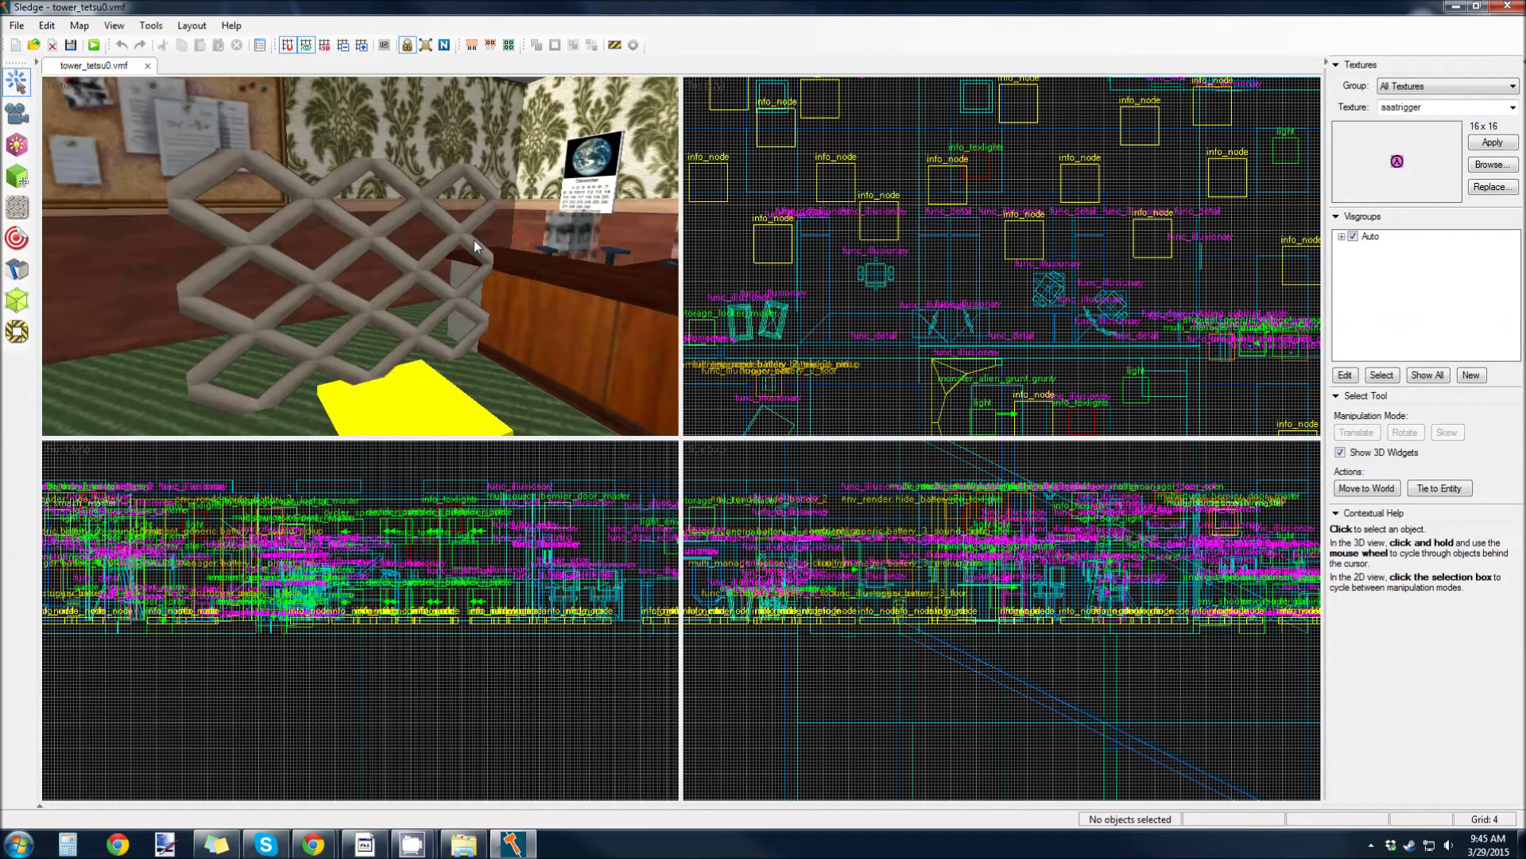
key(z)
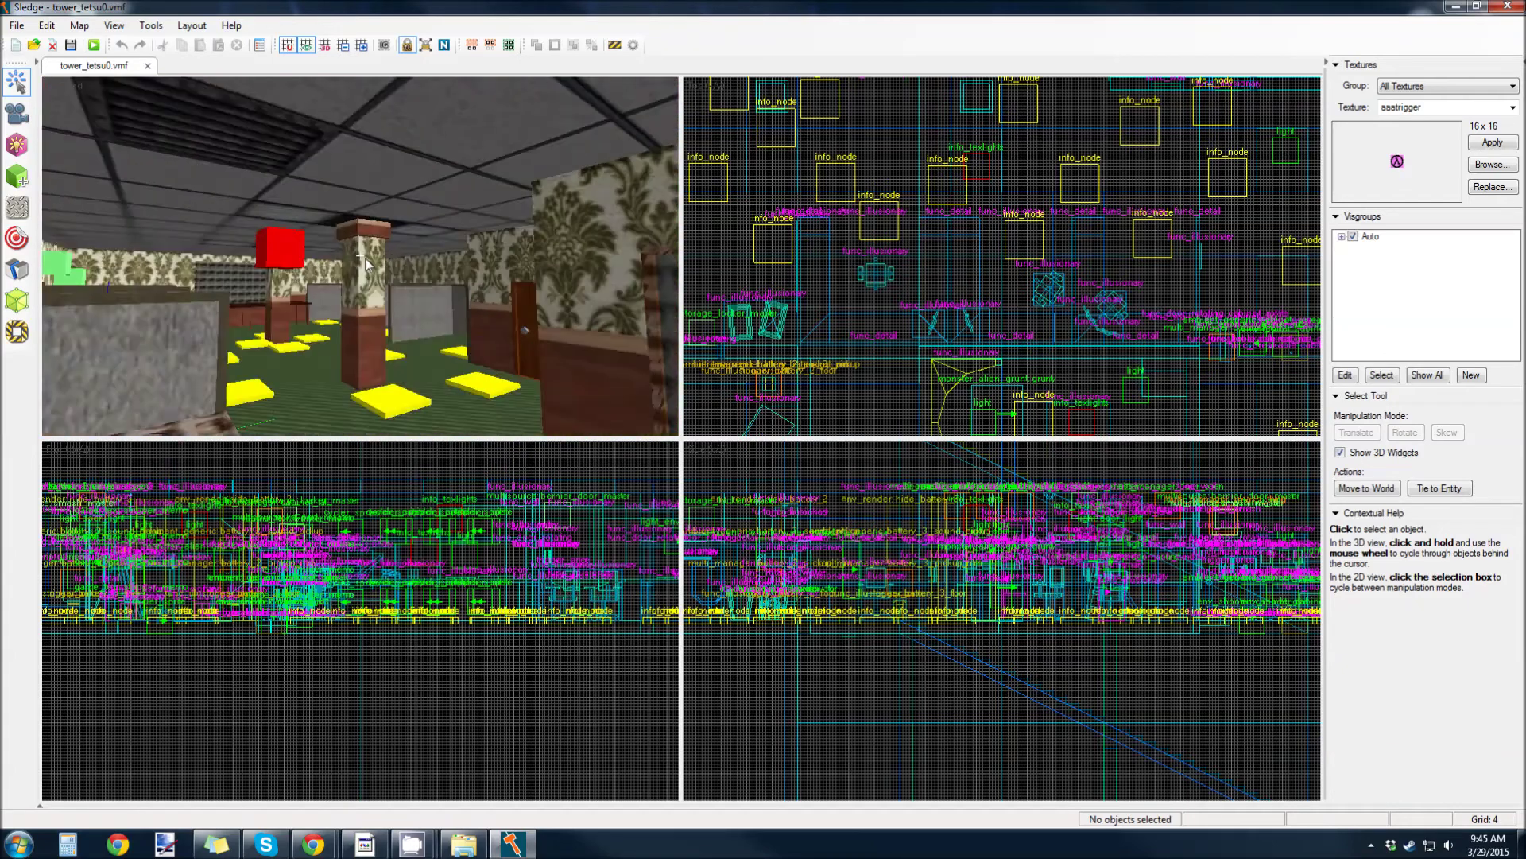
key(w)
key(w)
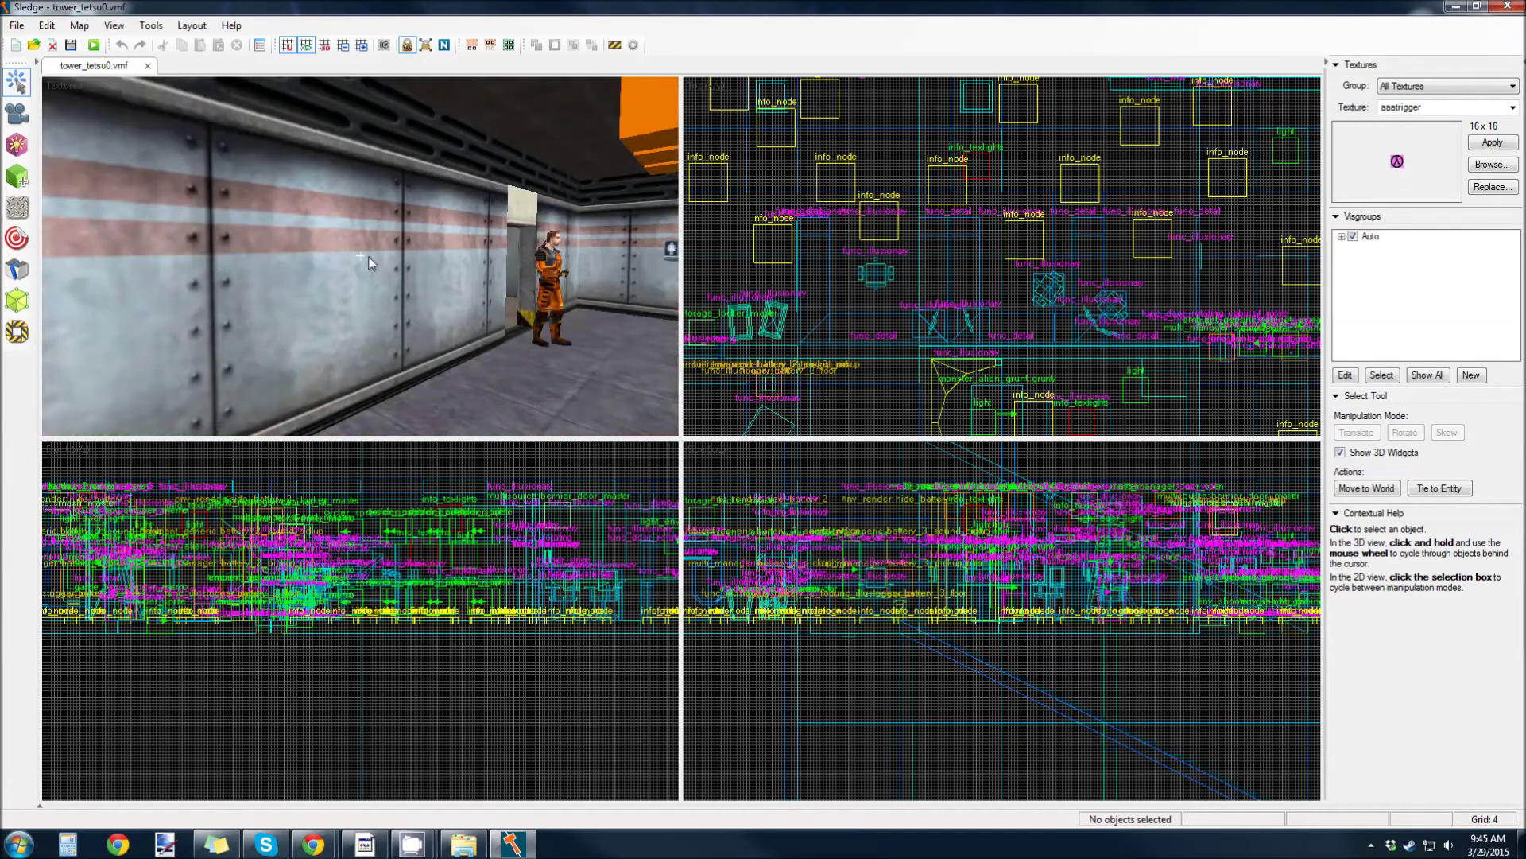
key(w)
key(z)
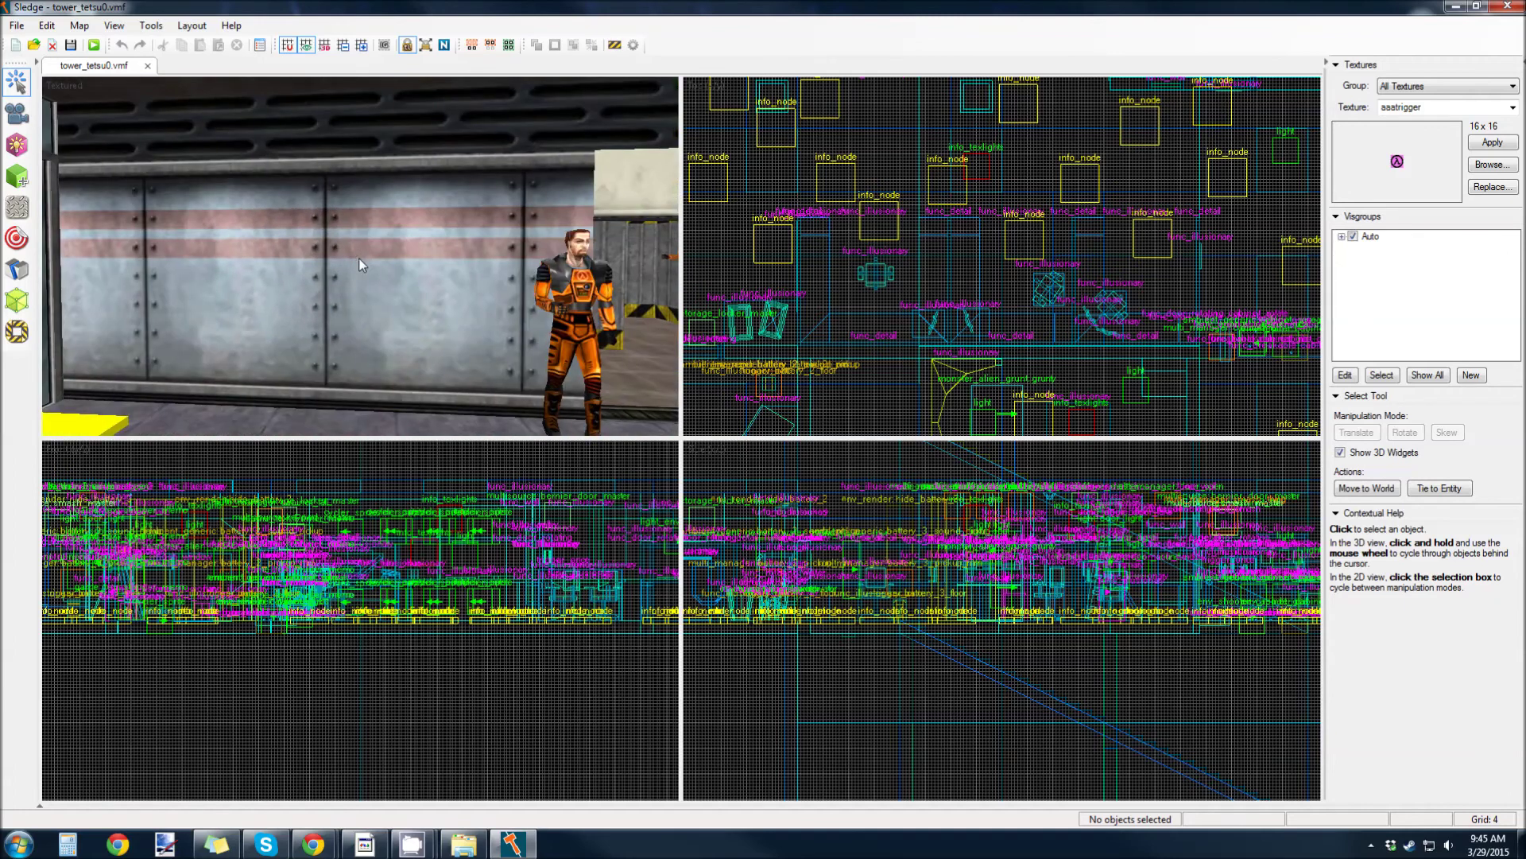
Clone the striped metal wall brush into the open floor area and resize the copy to 64 x 44 x 128 units
click(220, 209)
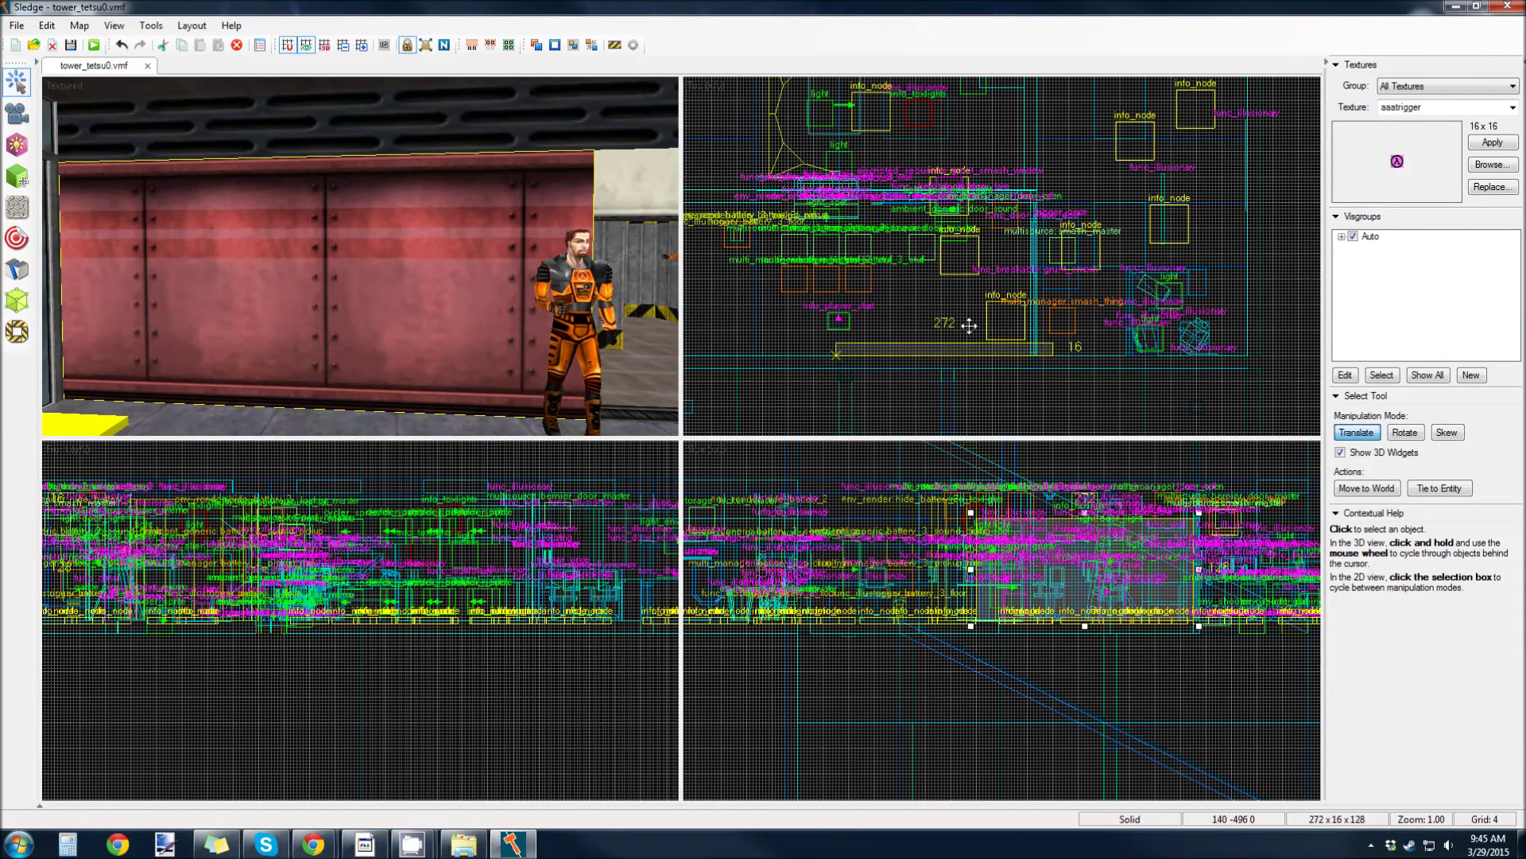
drag(969, 326, 1000, 302)
drag(1104, 306, 911, 339)
key(z)
key(a)
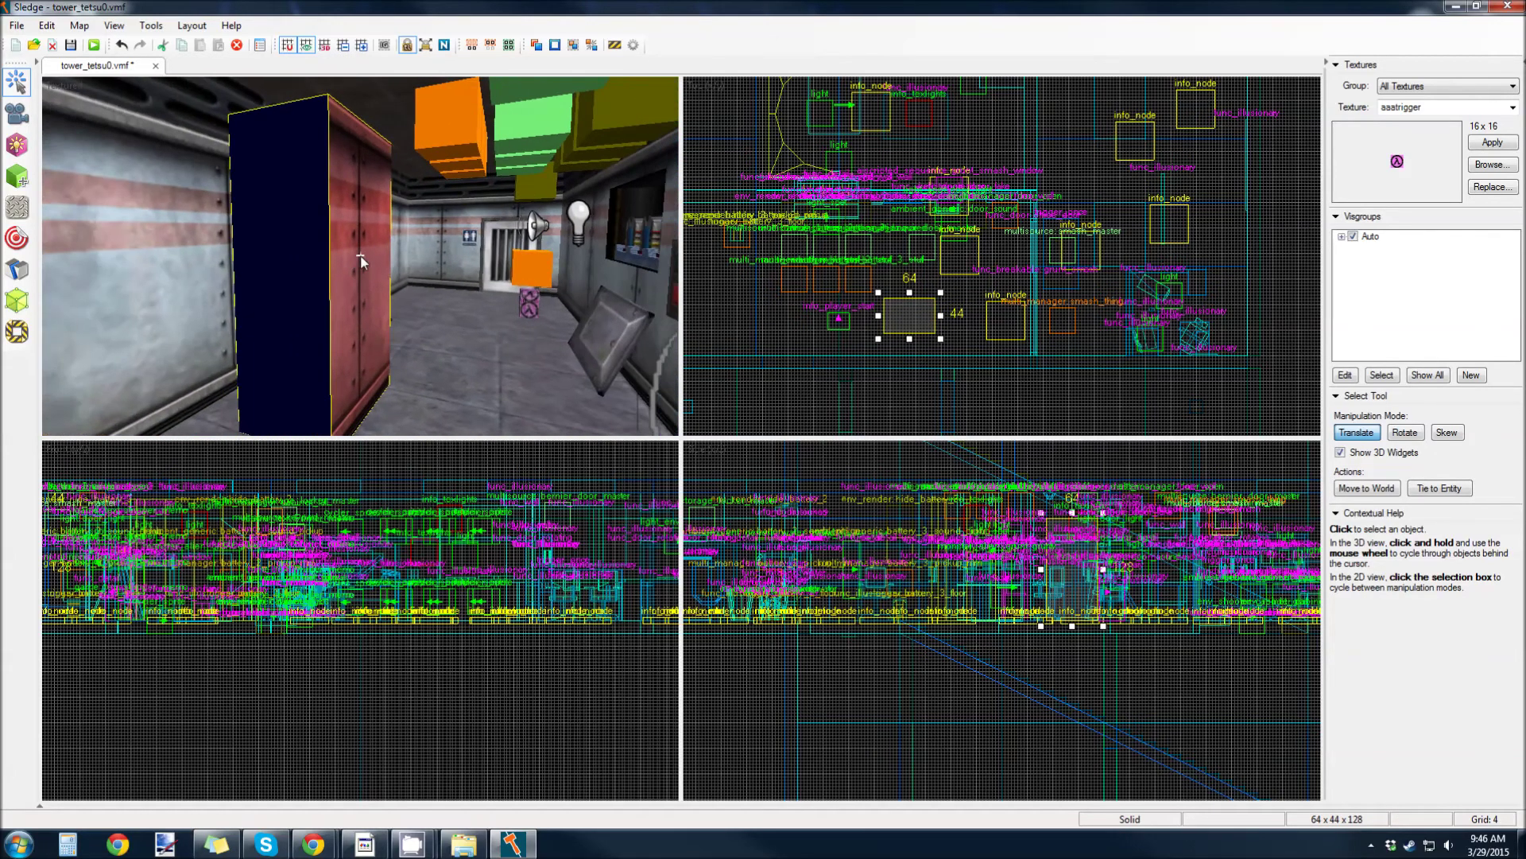
Find the {lattice2 texture by filtering for {latt and apply it to all faces of the new brush
key(shift+a)
click(103, 157)
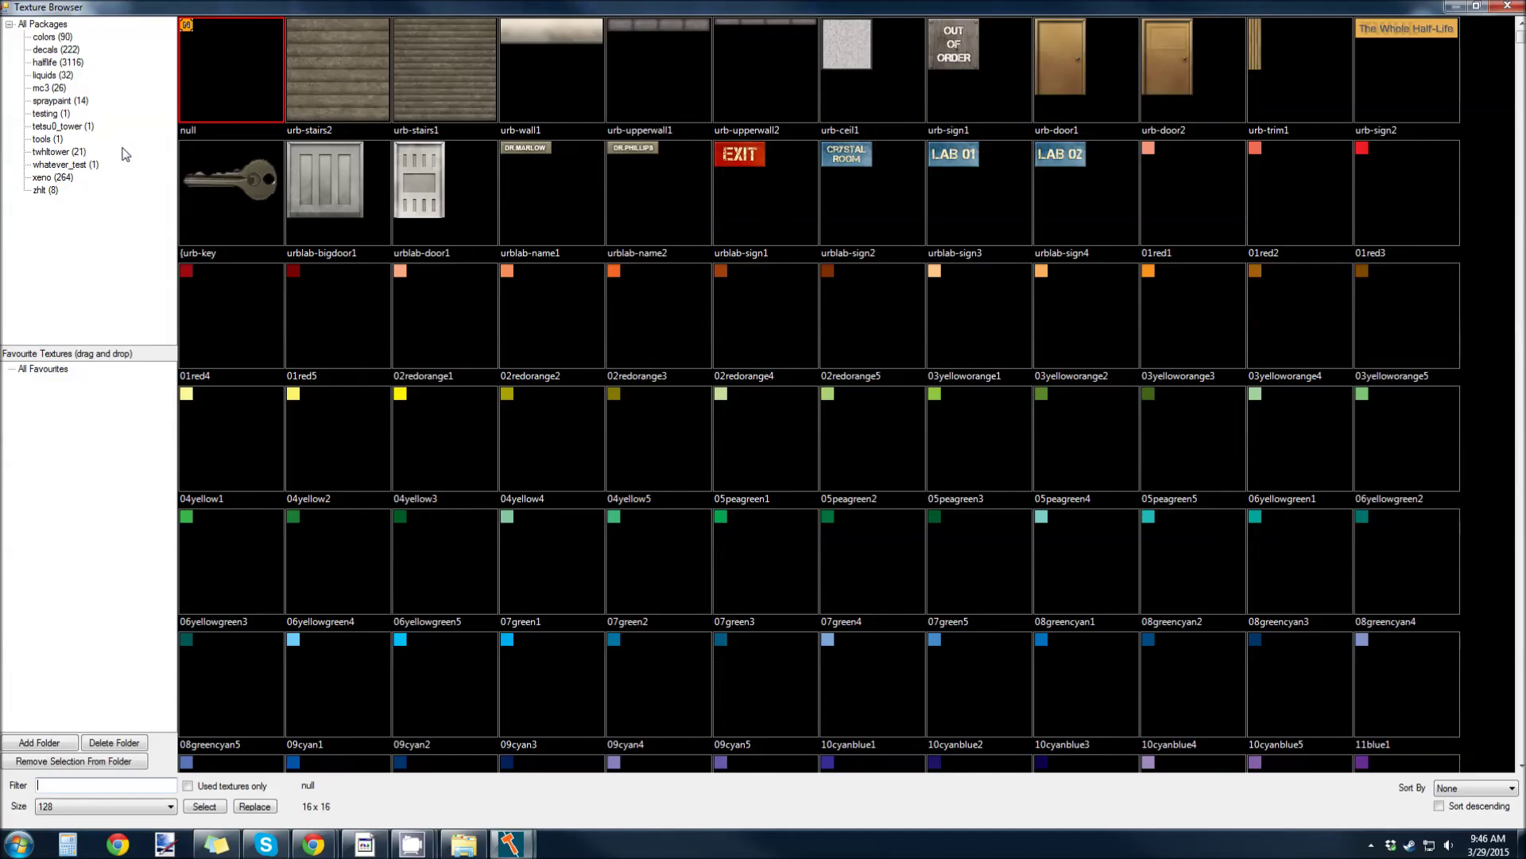
text({latt)
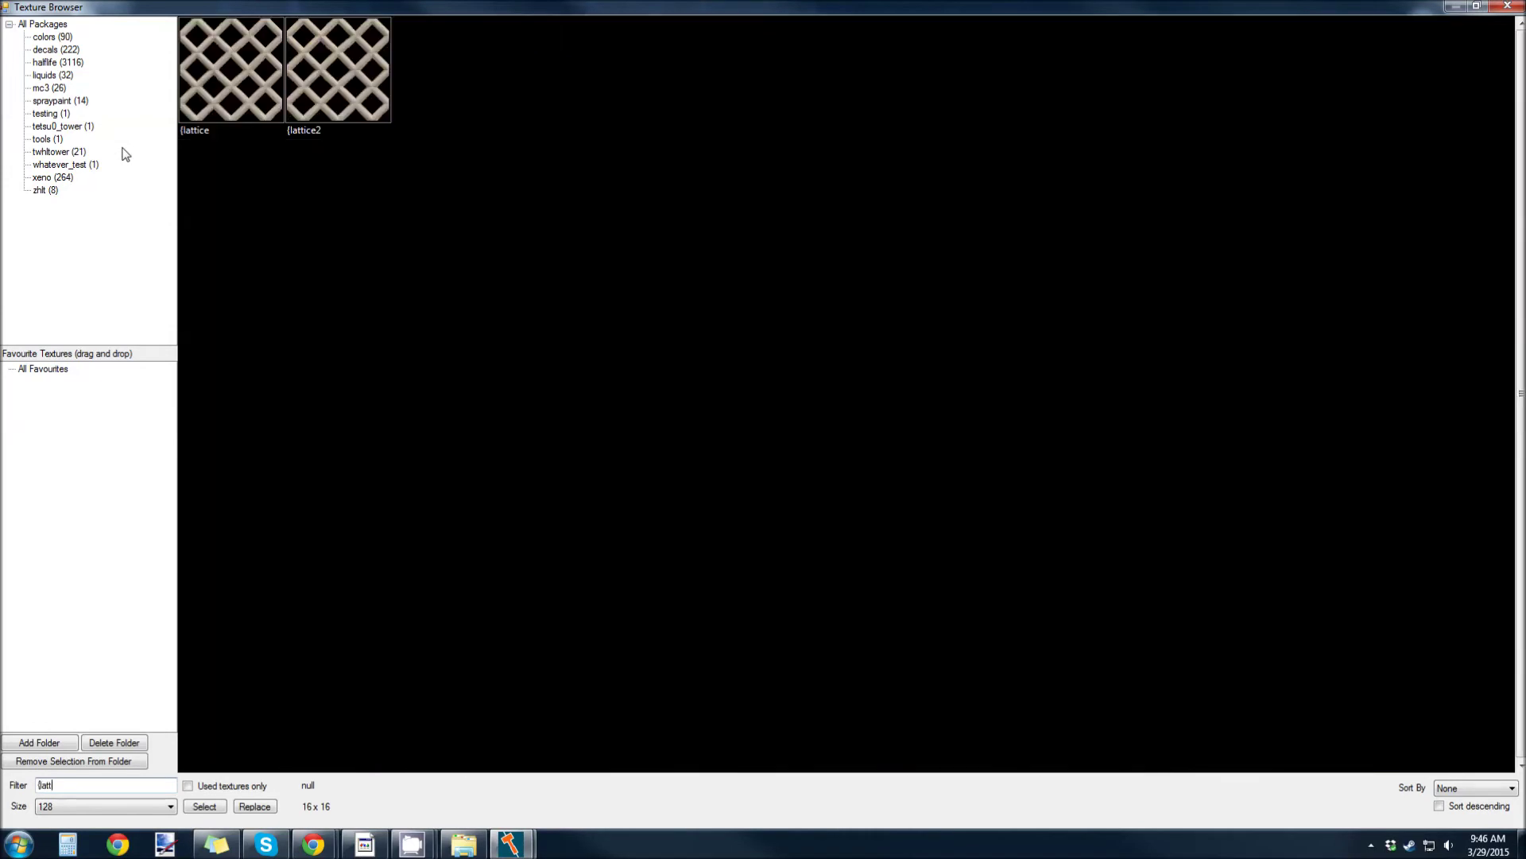
double_click(316, 102)
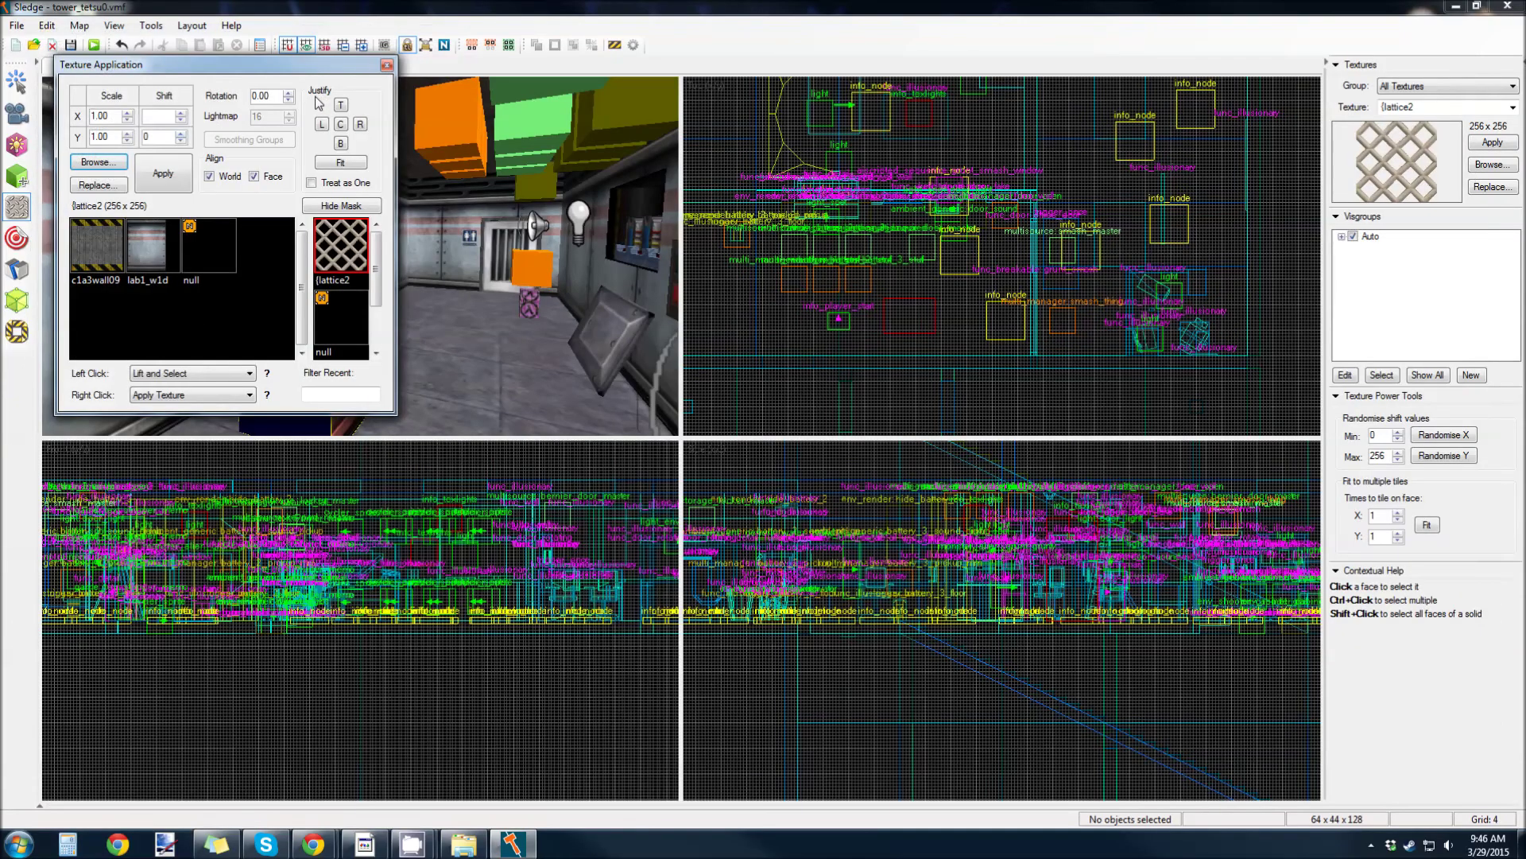
click(163, 174)
Fit the {lattice2 texture to the brush's faces and close the Texture Application window to inspect the lattice in 3D
drag(275, 71, 744, 167)
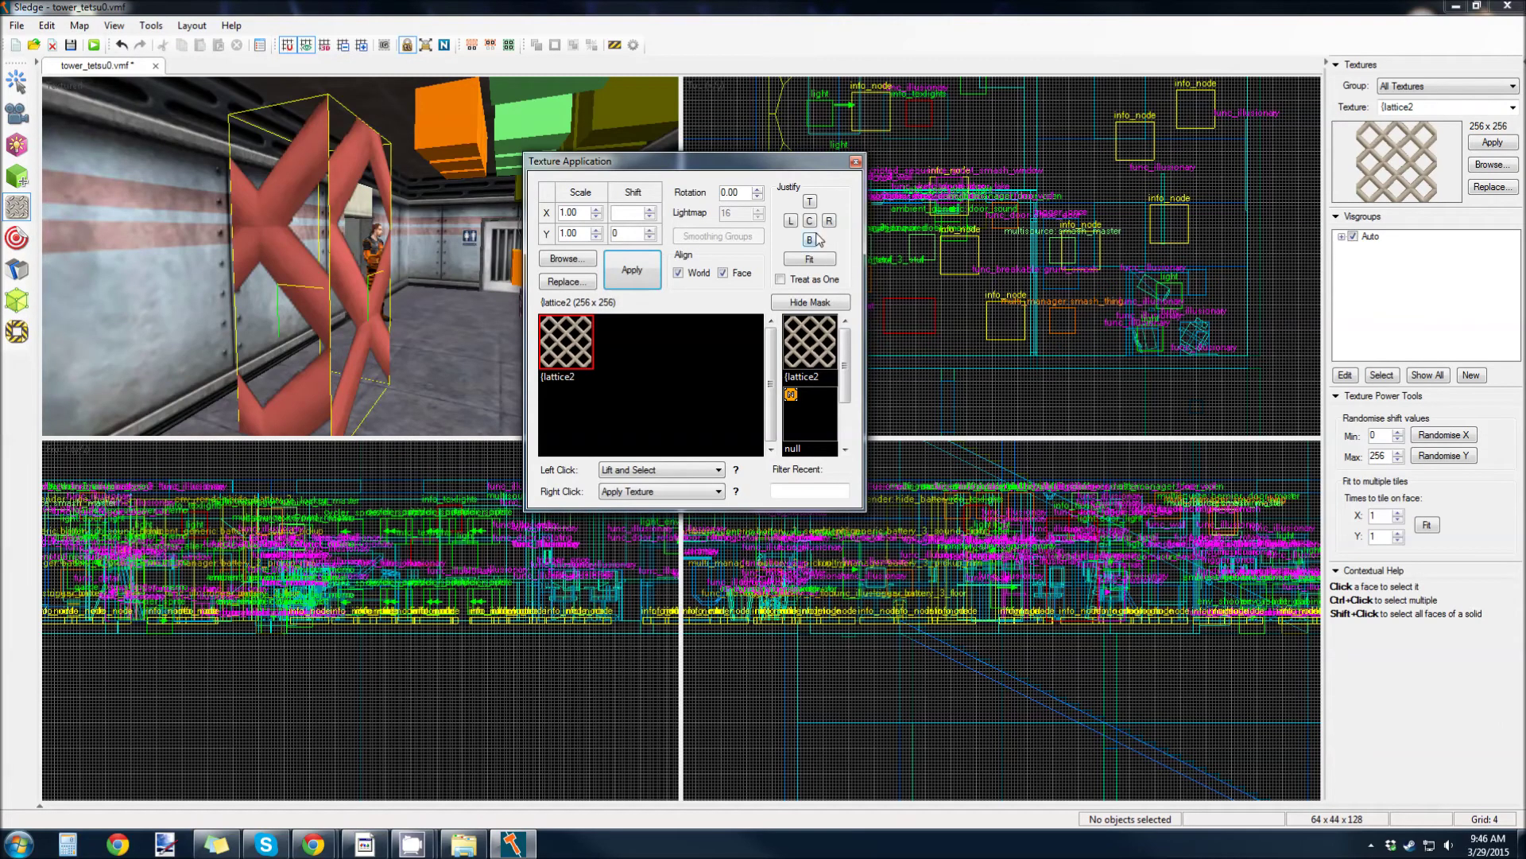
click(807, 262)
click(856, 162)
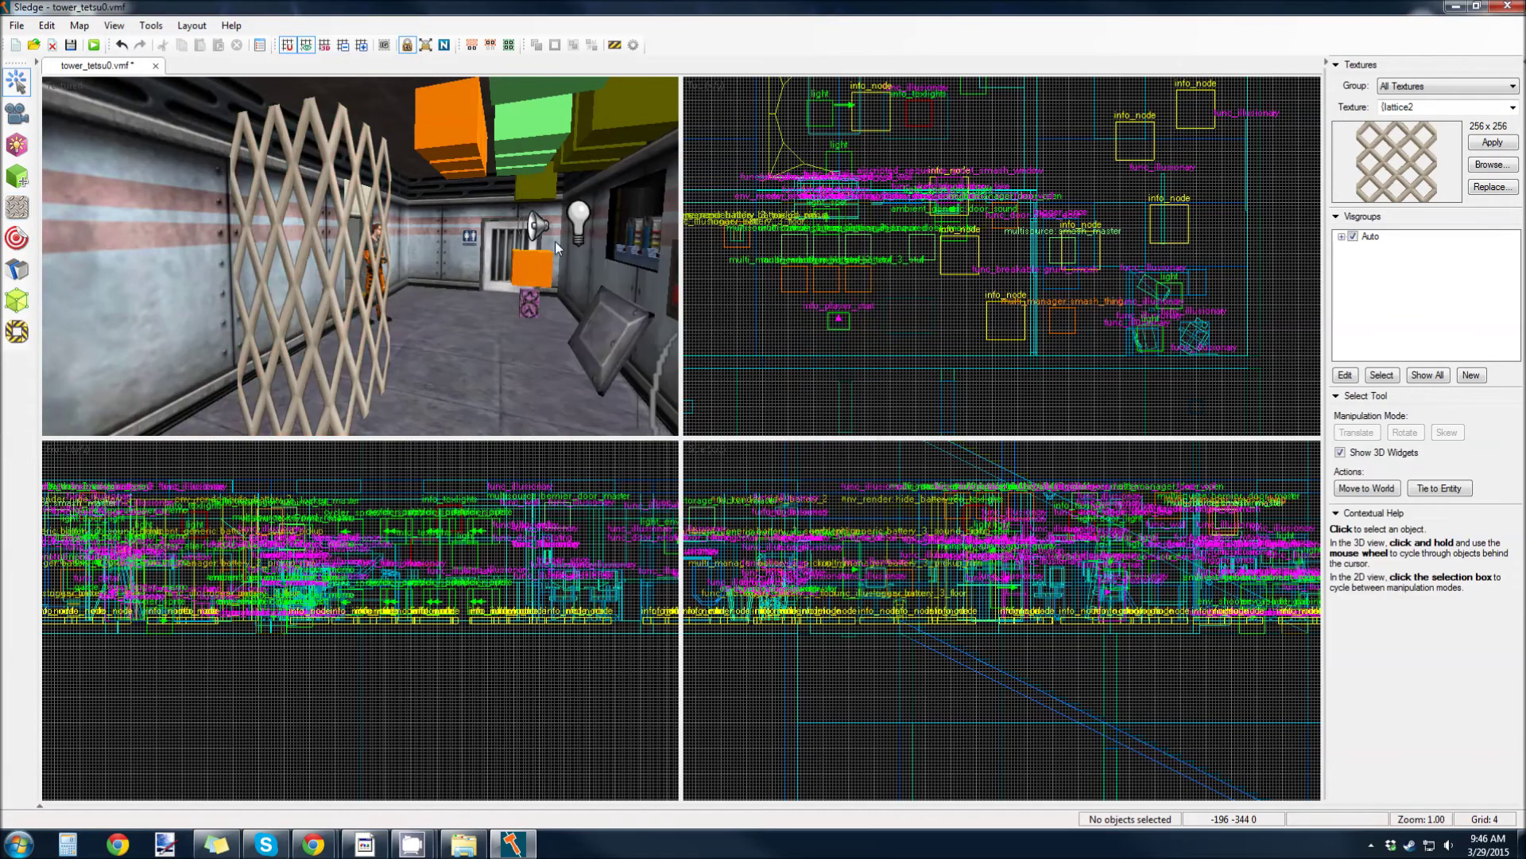
key(z)
key(w)
key(d)
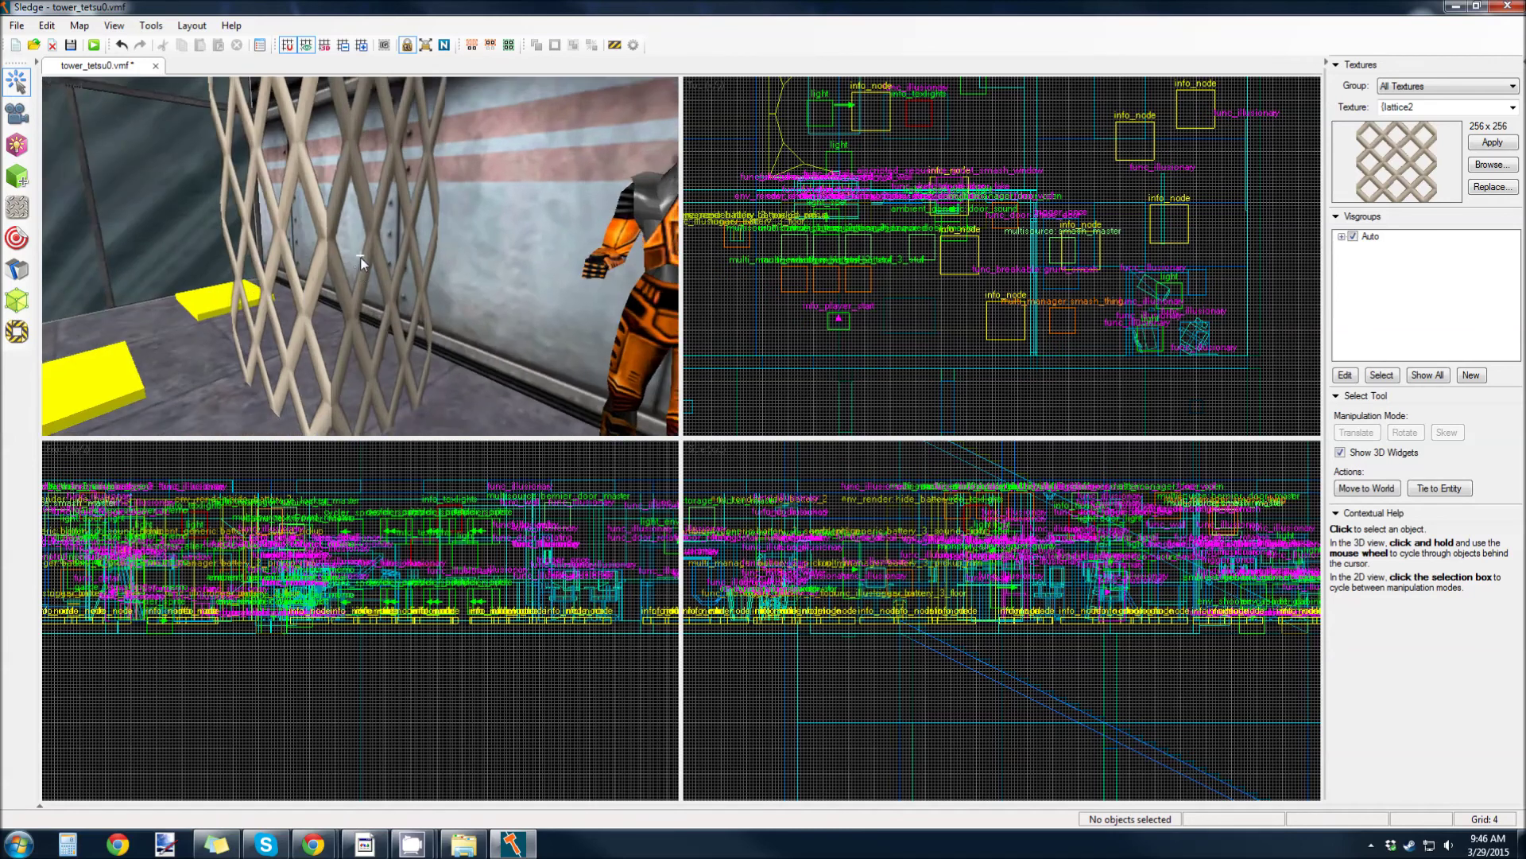
Tie the selected {lattice2 brush to an entity and change its class from the default to func_wall
key(w)
key(s)
key(Up)
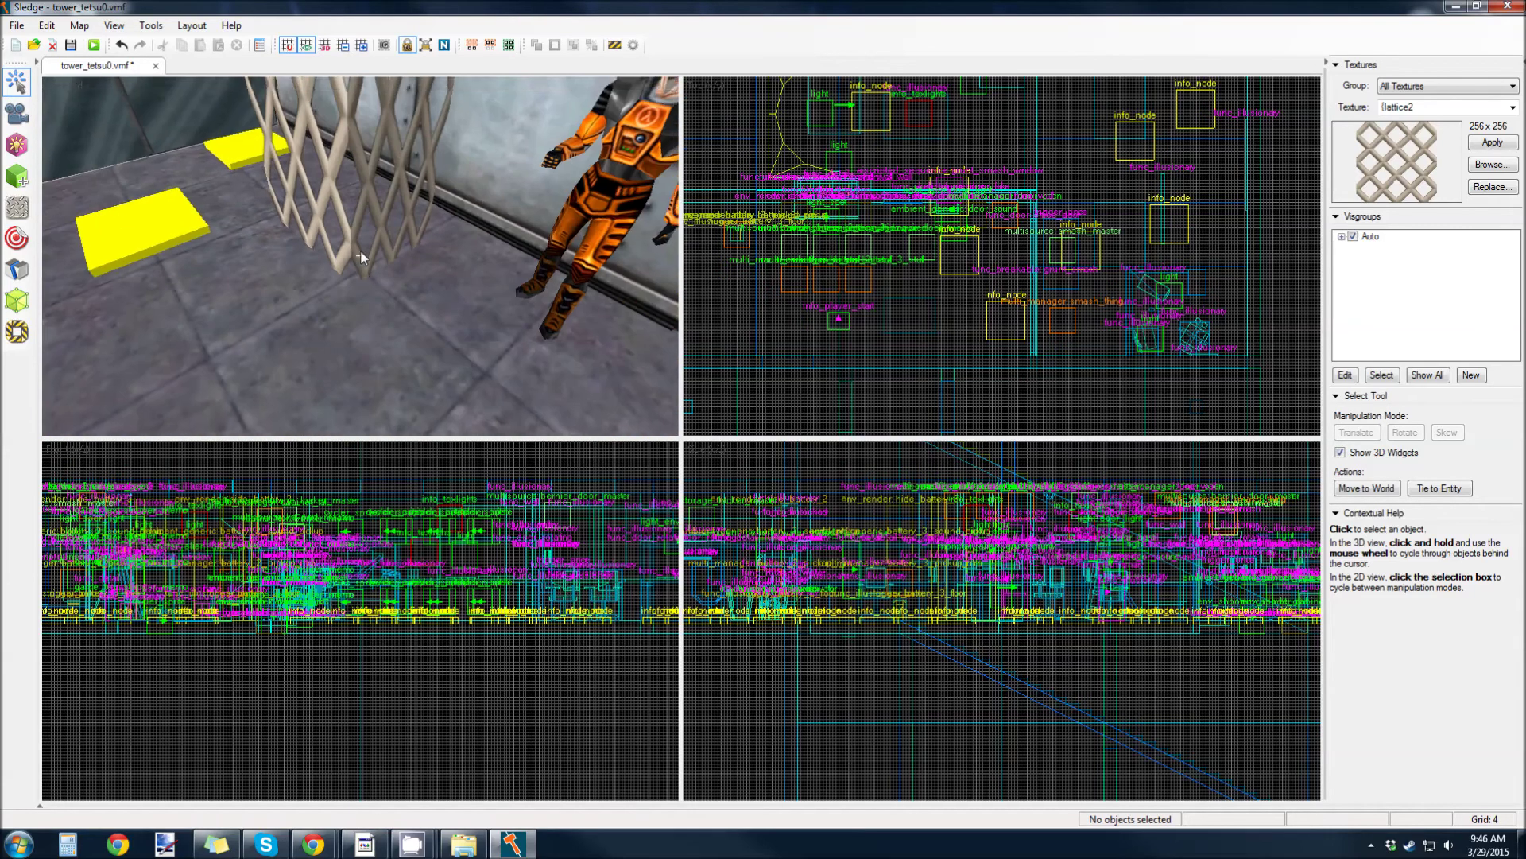
key(w)
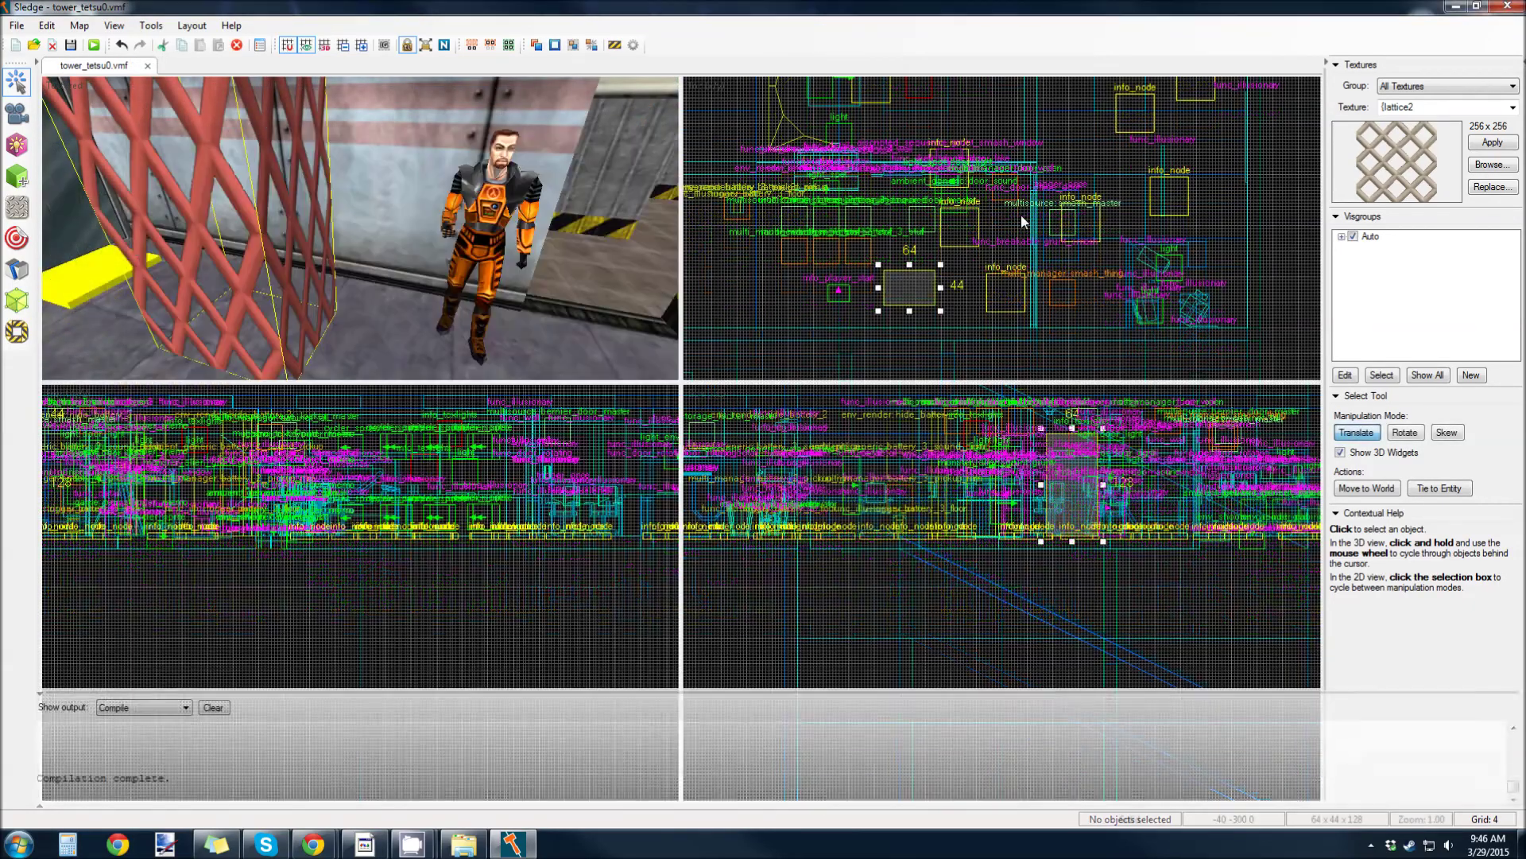
click(1435, 491)
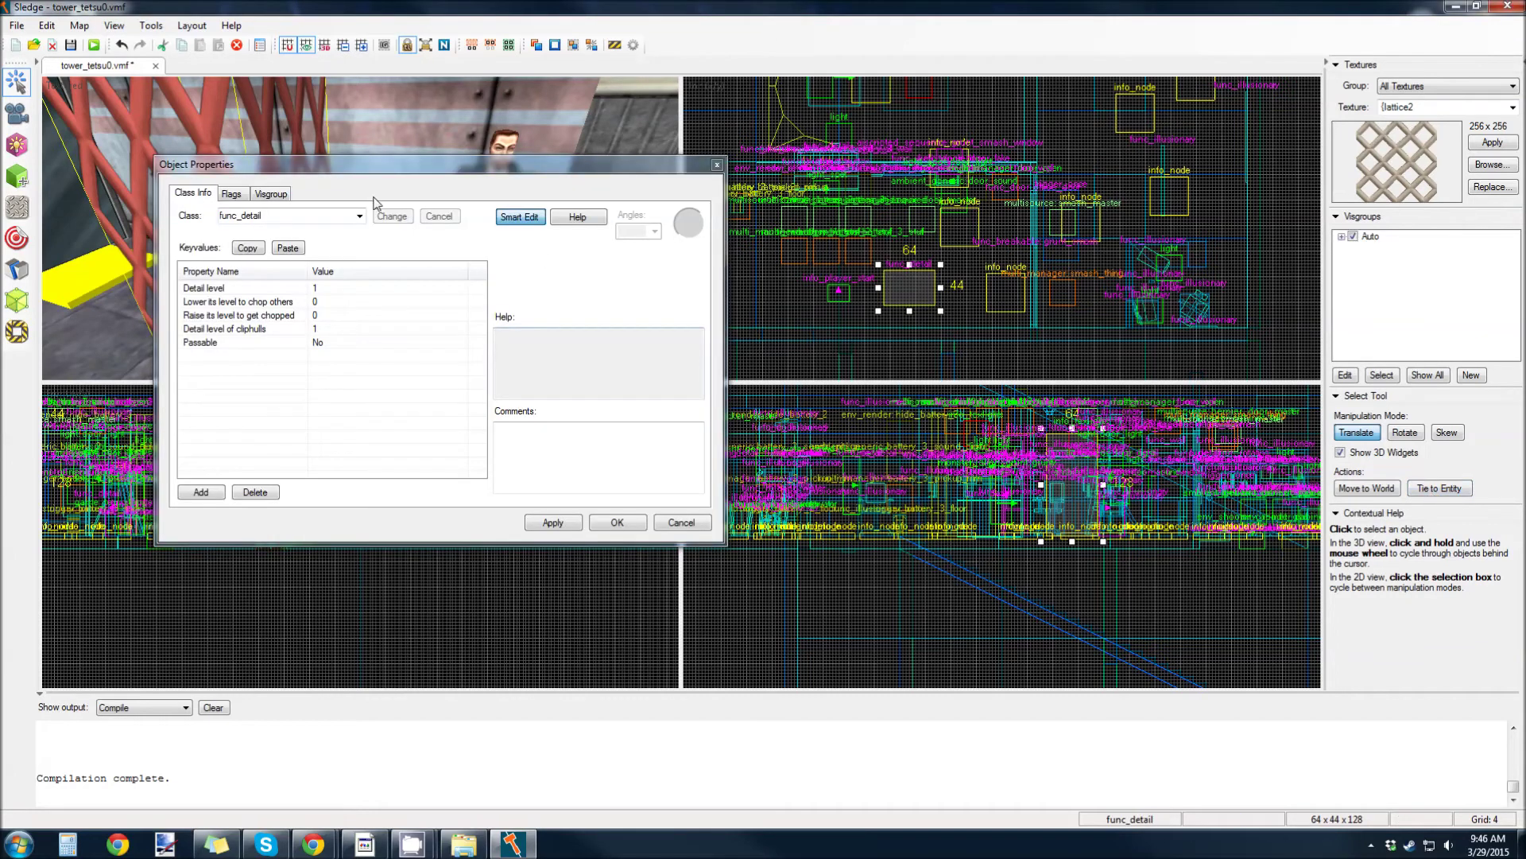
click(359, 217)
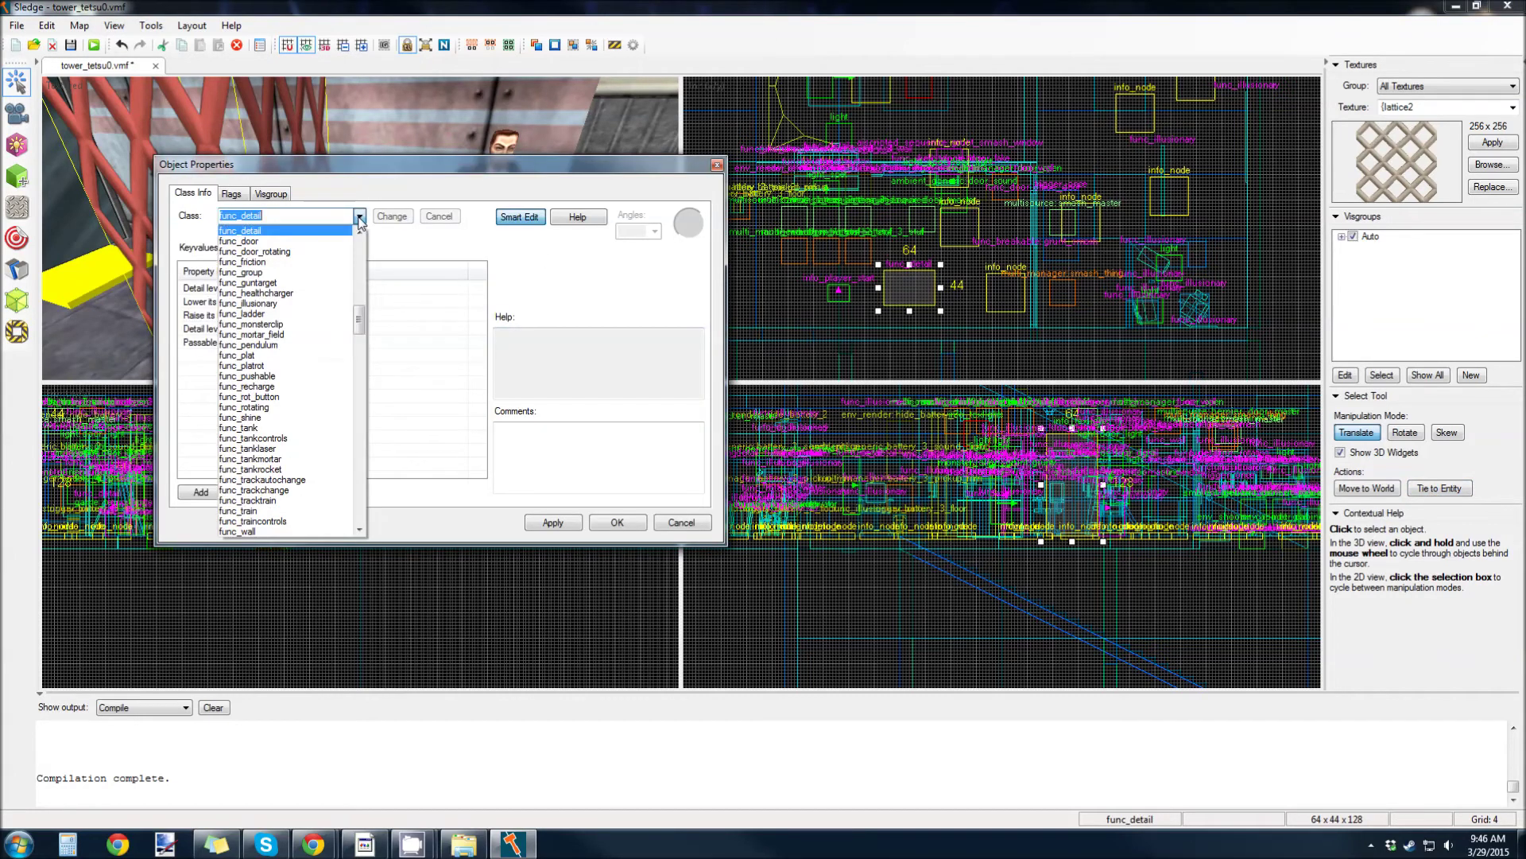
click(342, 531)
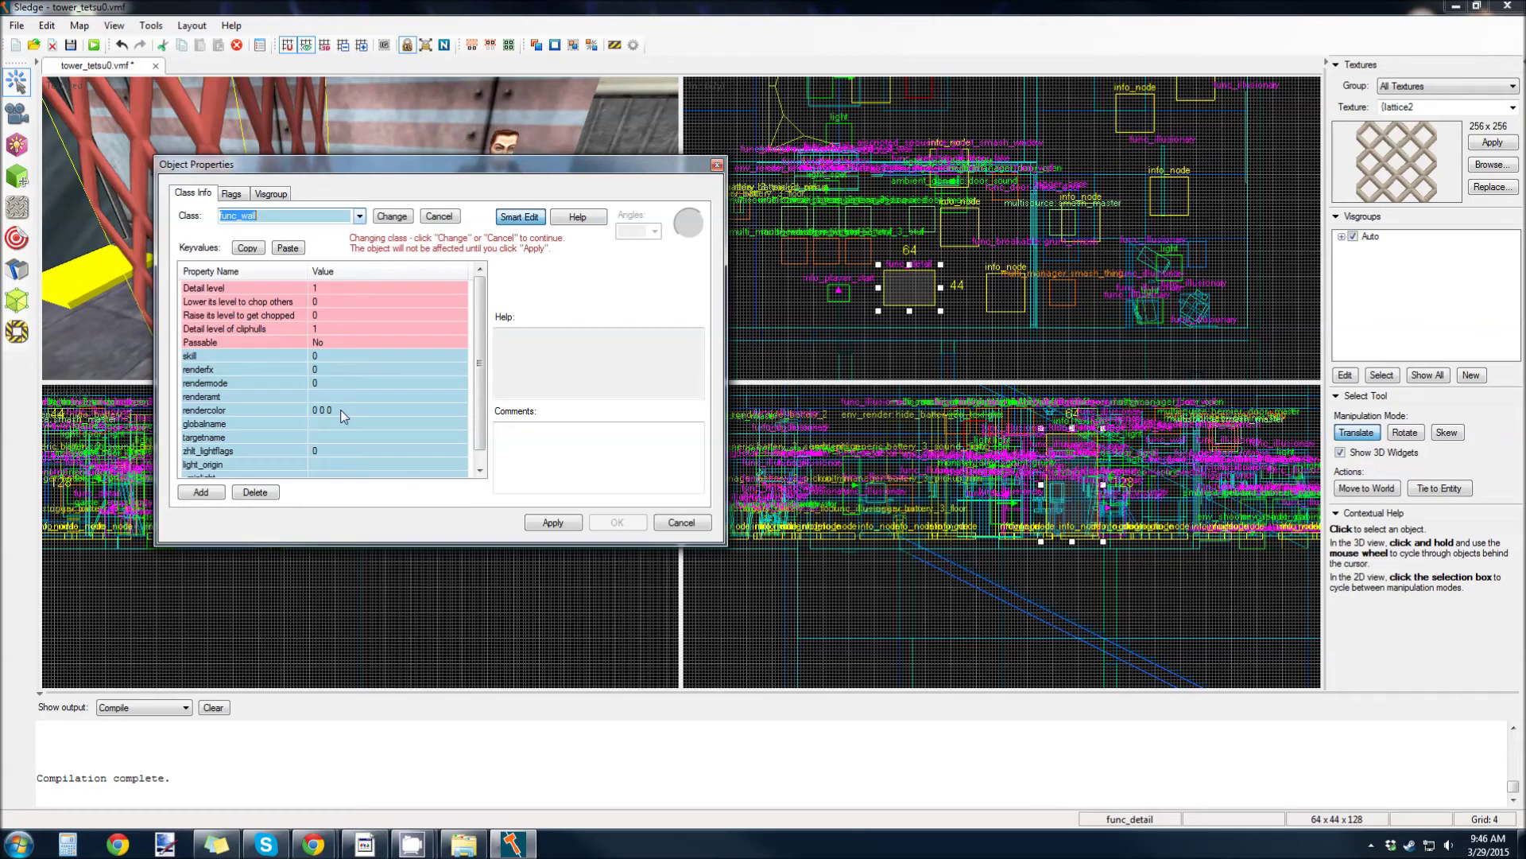
click(392, 217)
click(241, 197)
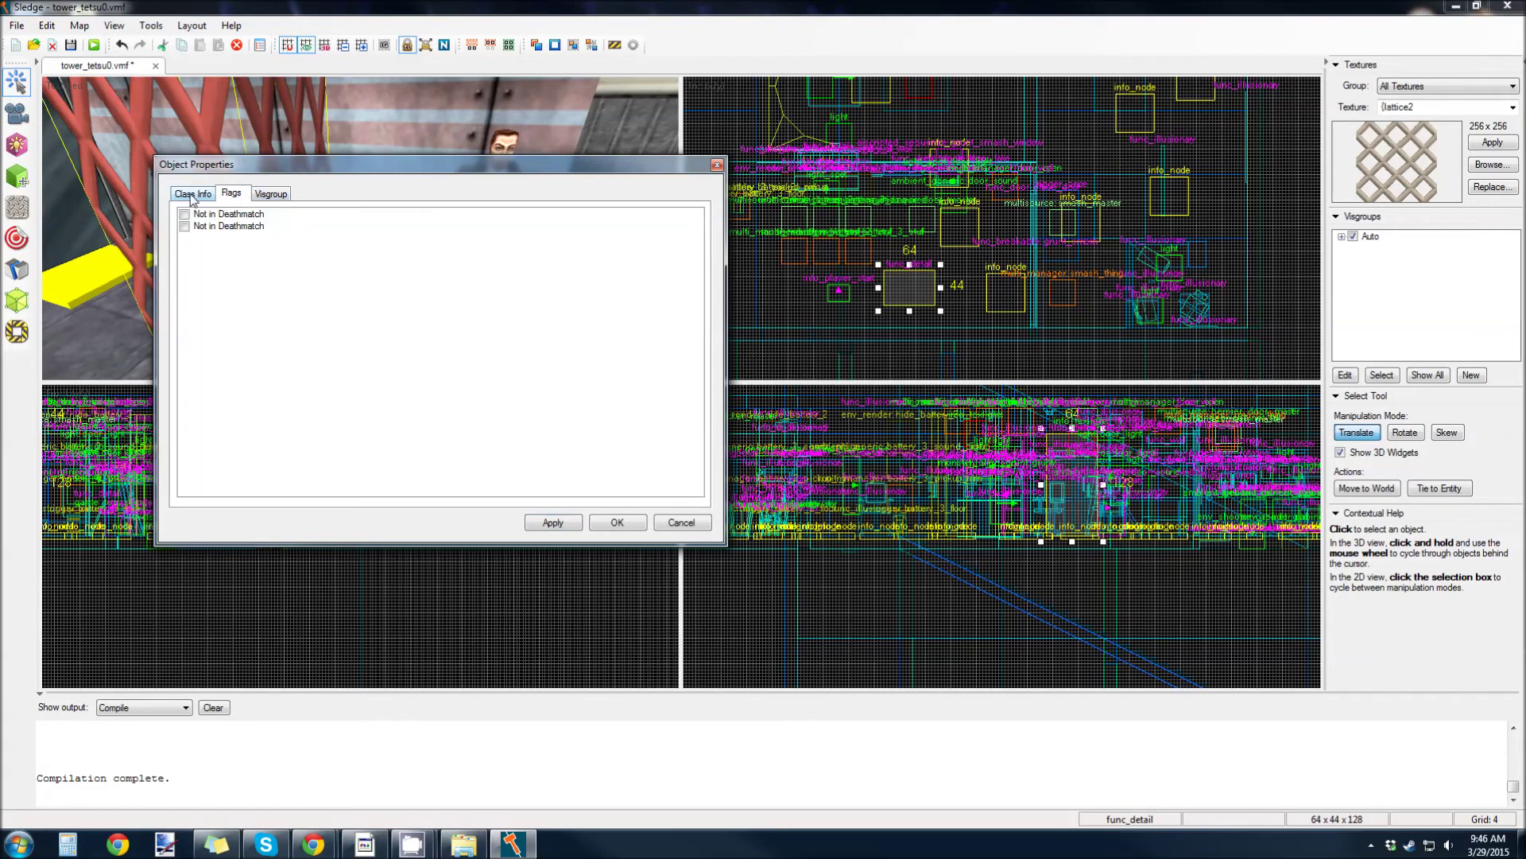
click(193, 194)
click(234, 195)
click(188, 195)
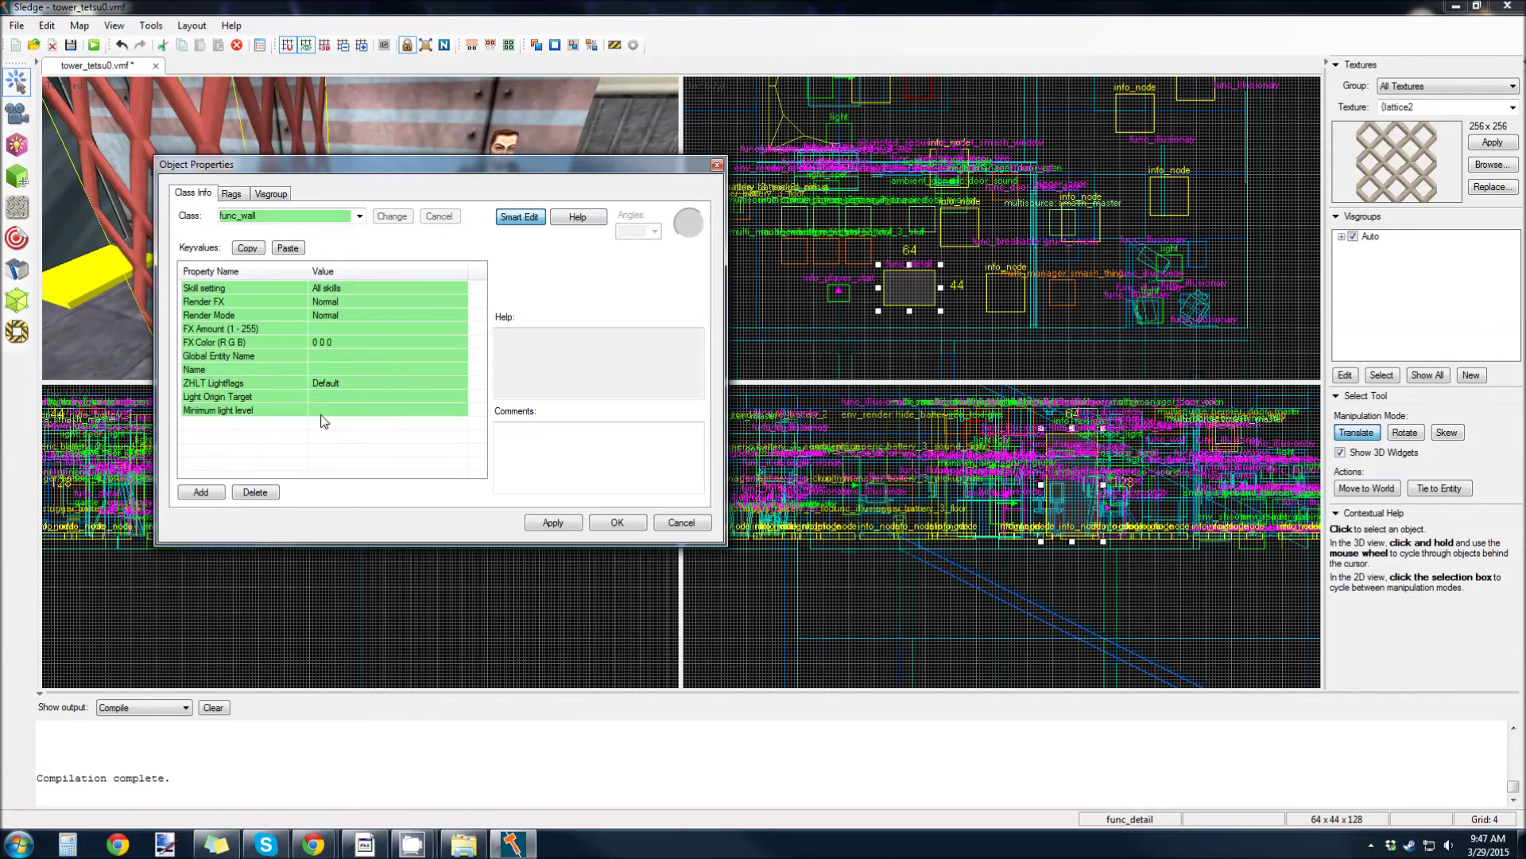
Set the func_wall's Render Mode to Solid and its FX Amount to 255, and apply the properties
click(343, 303)
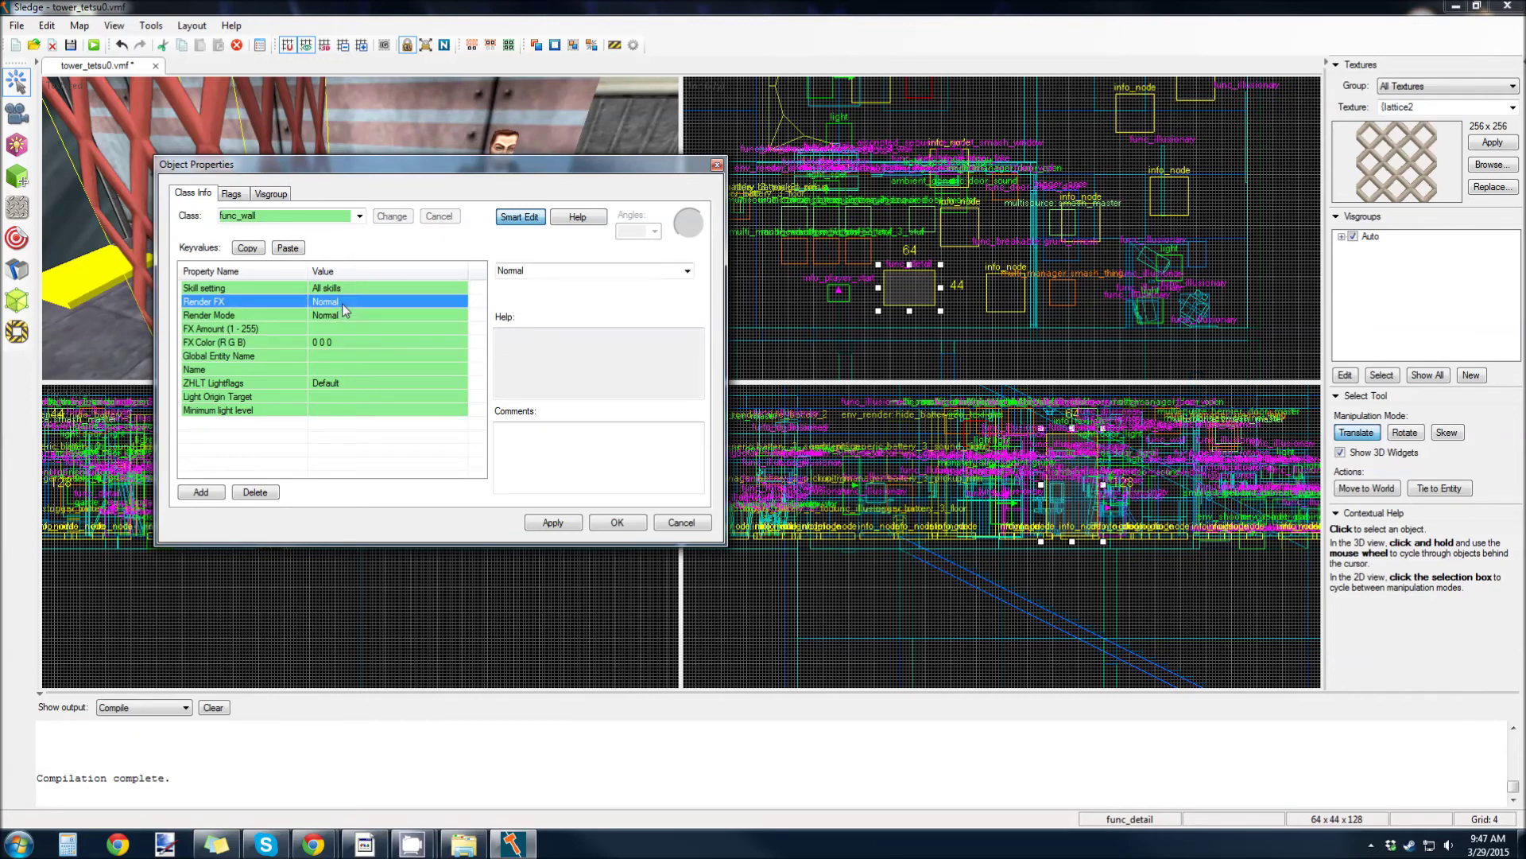
click(687, 272)
click(530, 380)
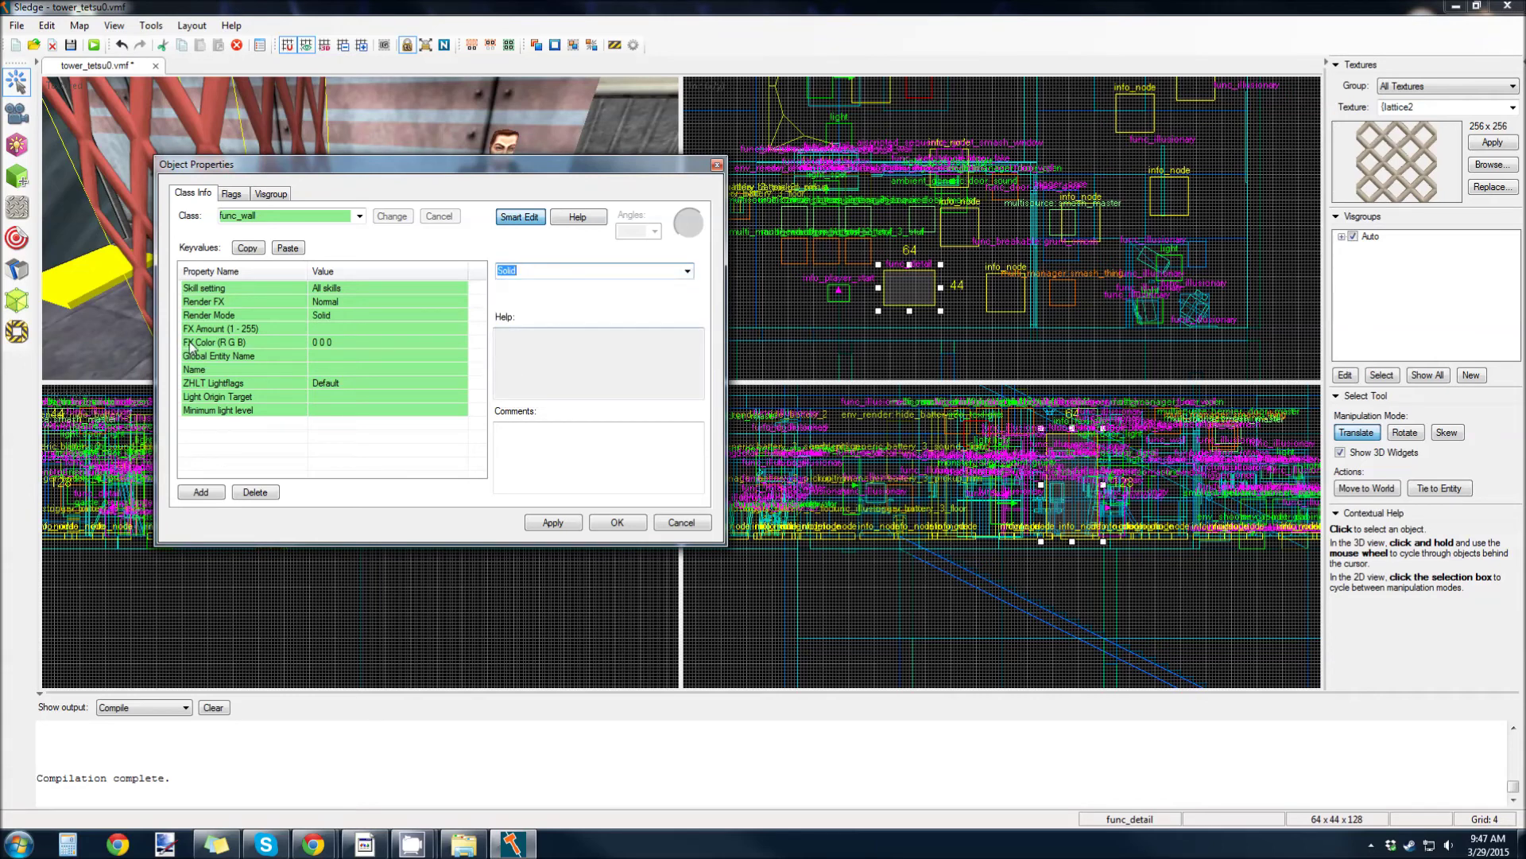
click(314, 330)
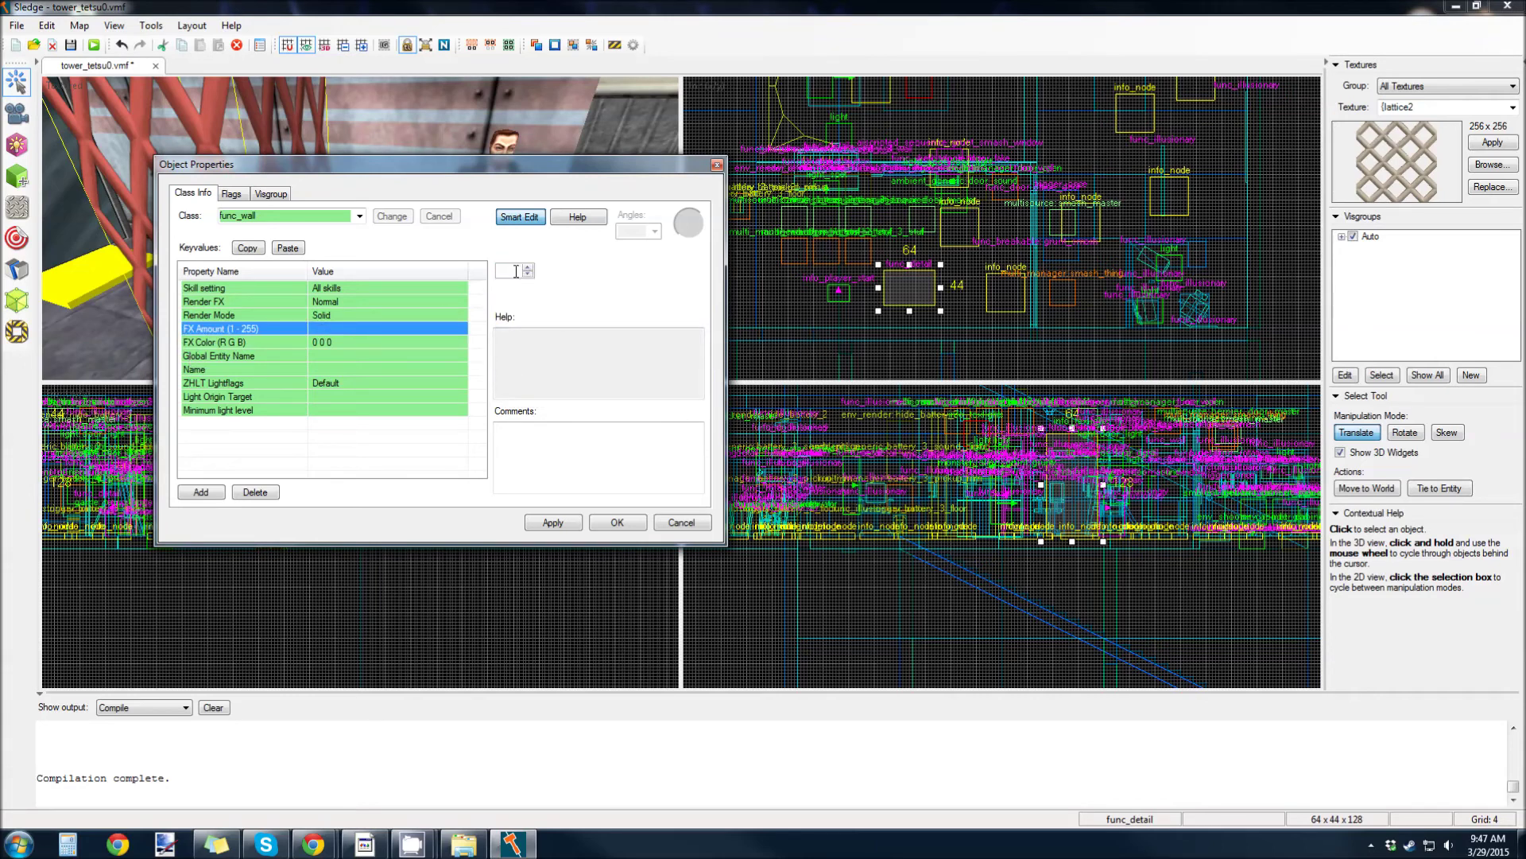
click(516, 271)
text(255)
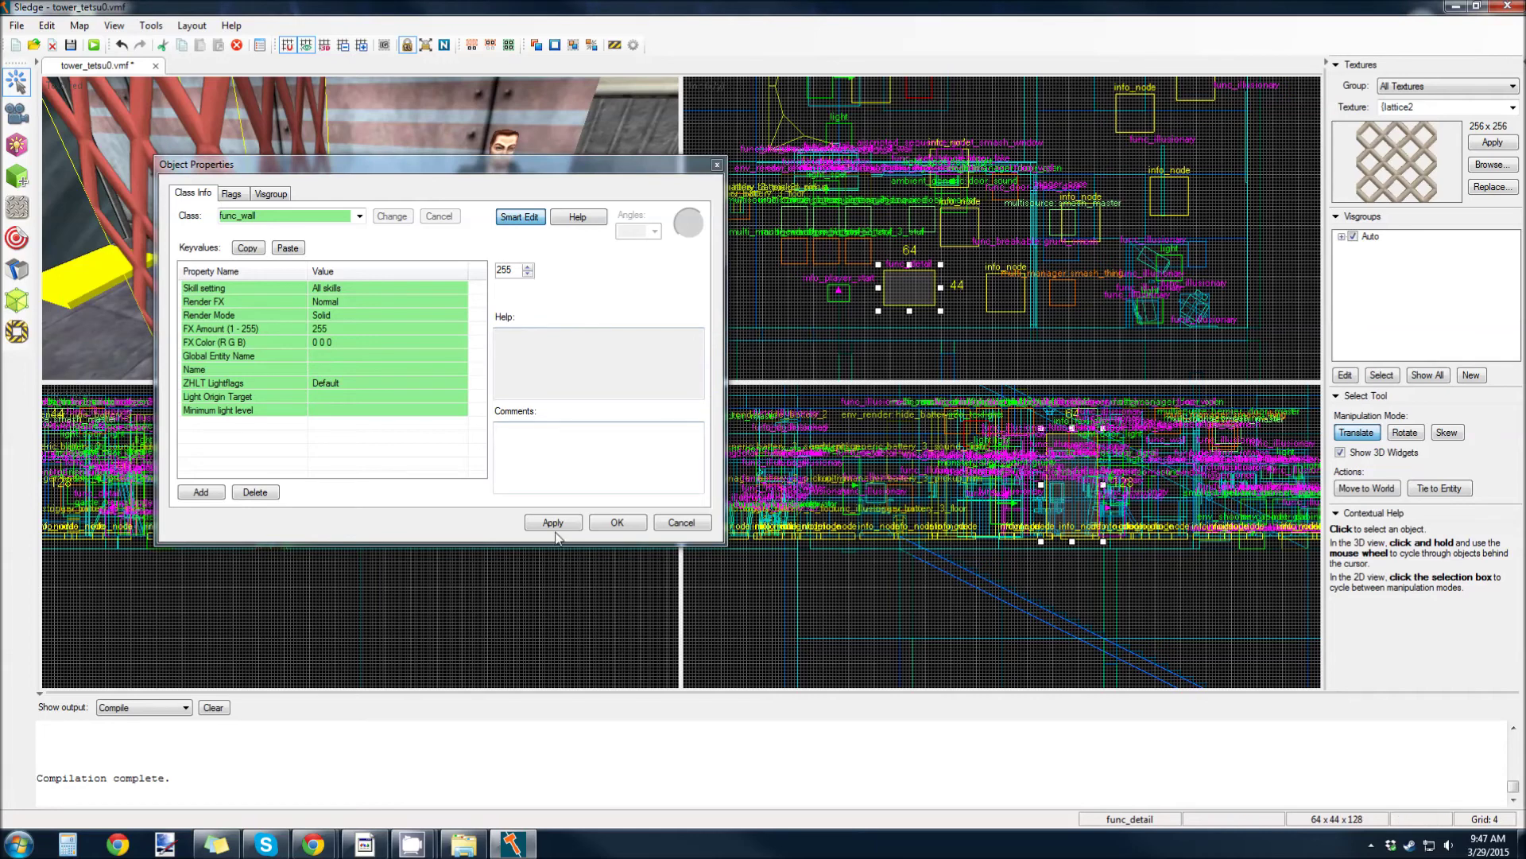
click(554, 523)
click(617, 523)
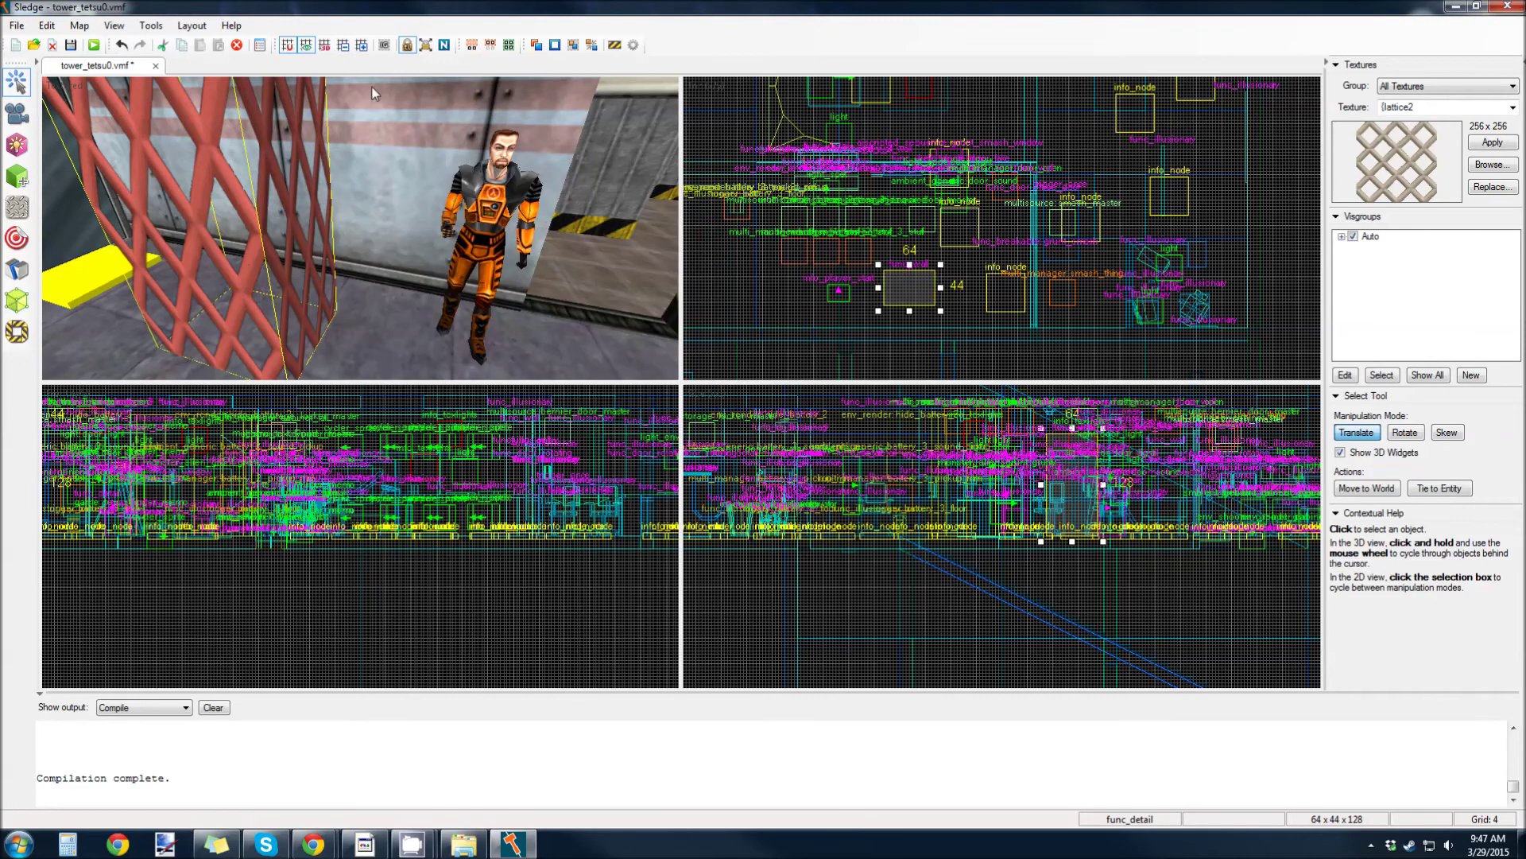
Compile tower_tetsu0.vmf and run the game with the compiled map
click(96, 50)
click(409, 271)
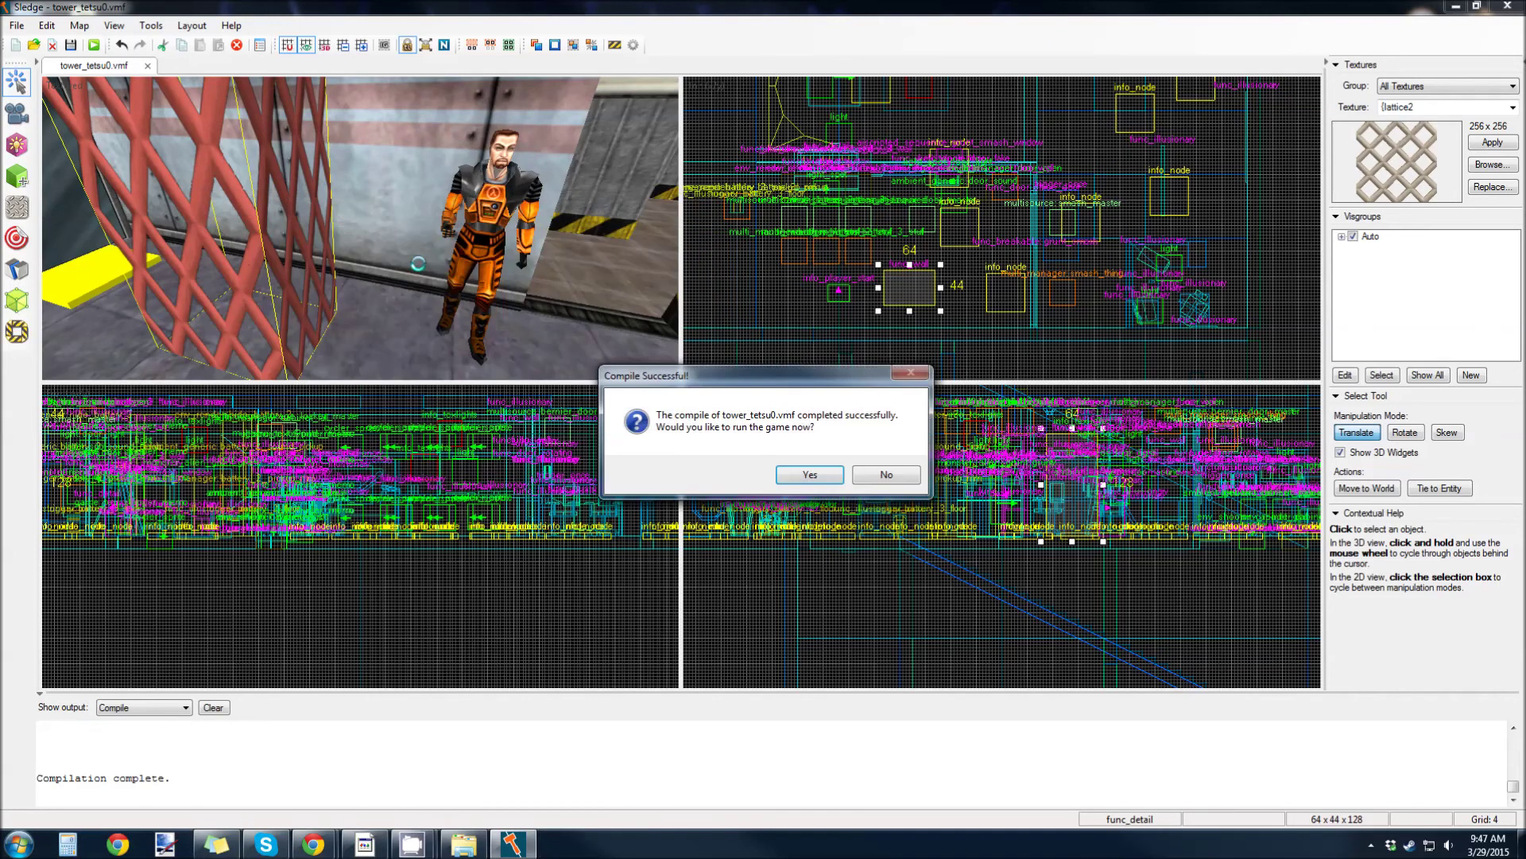
click(806, 473)
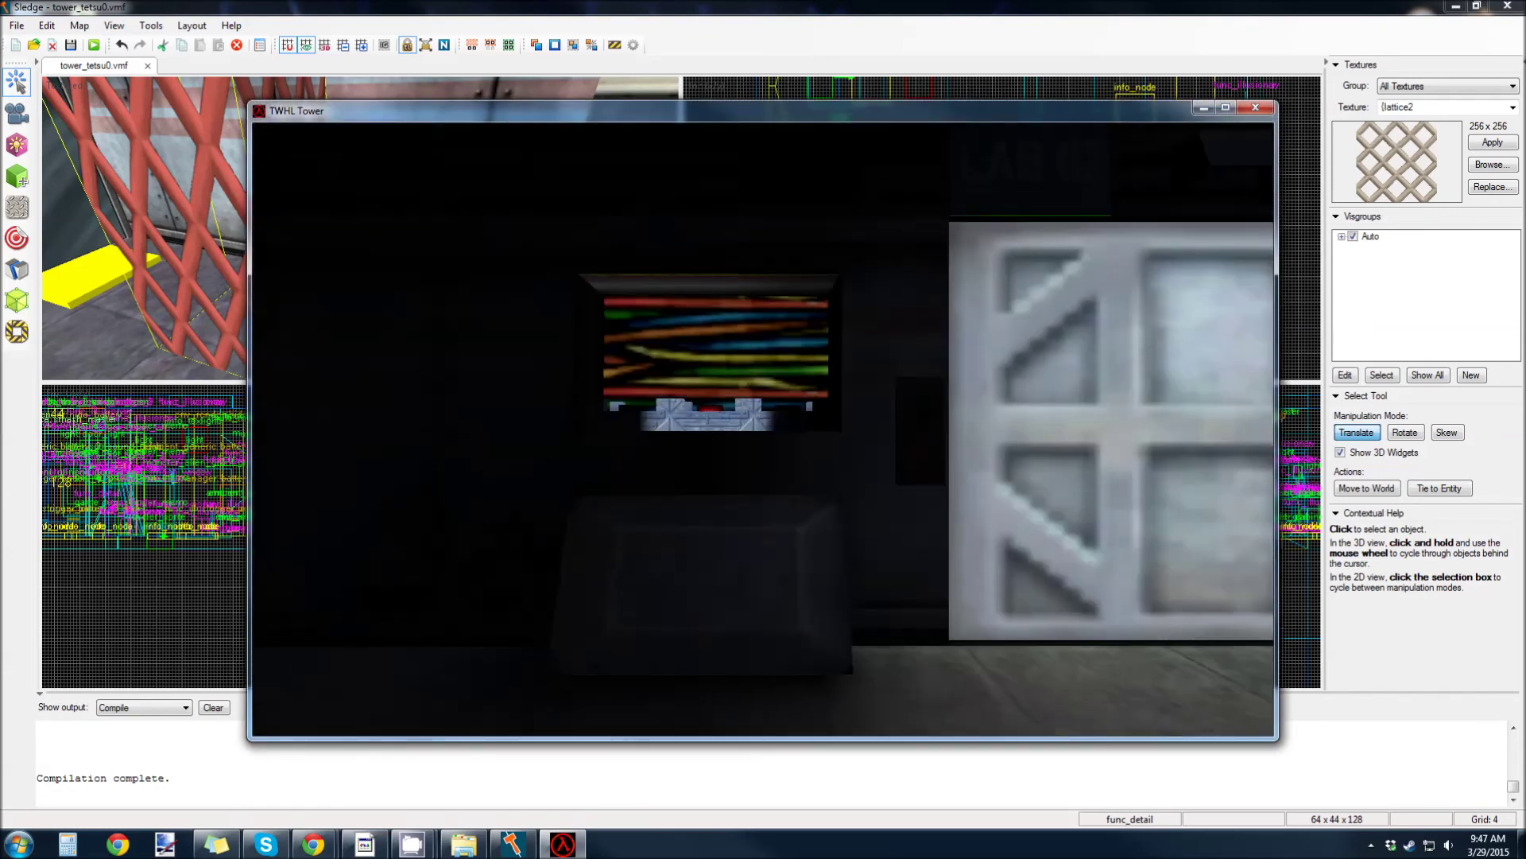
Walk around the lattice brush in the game to check its transparency from several sides
key(a)
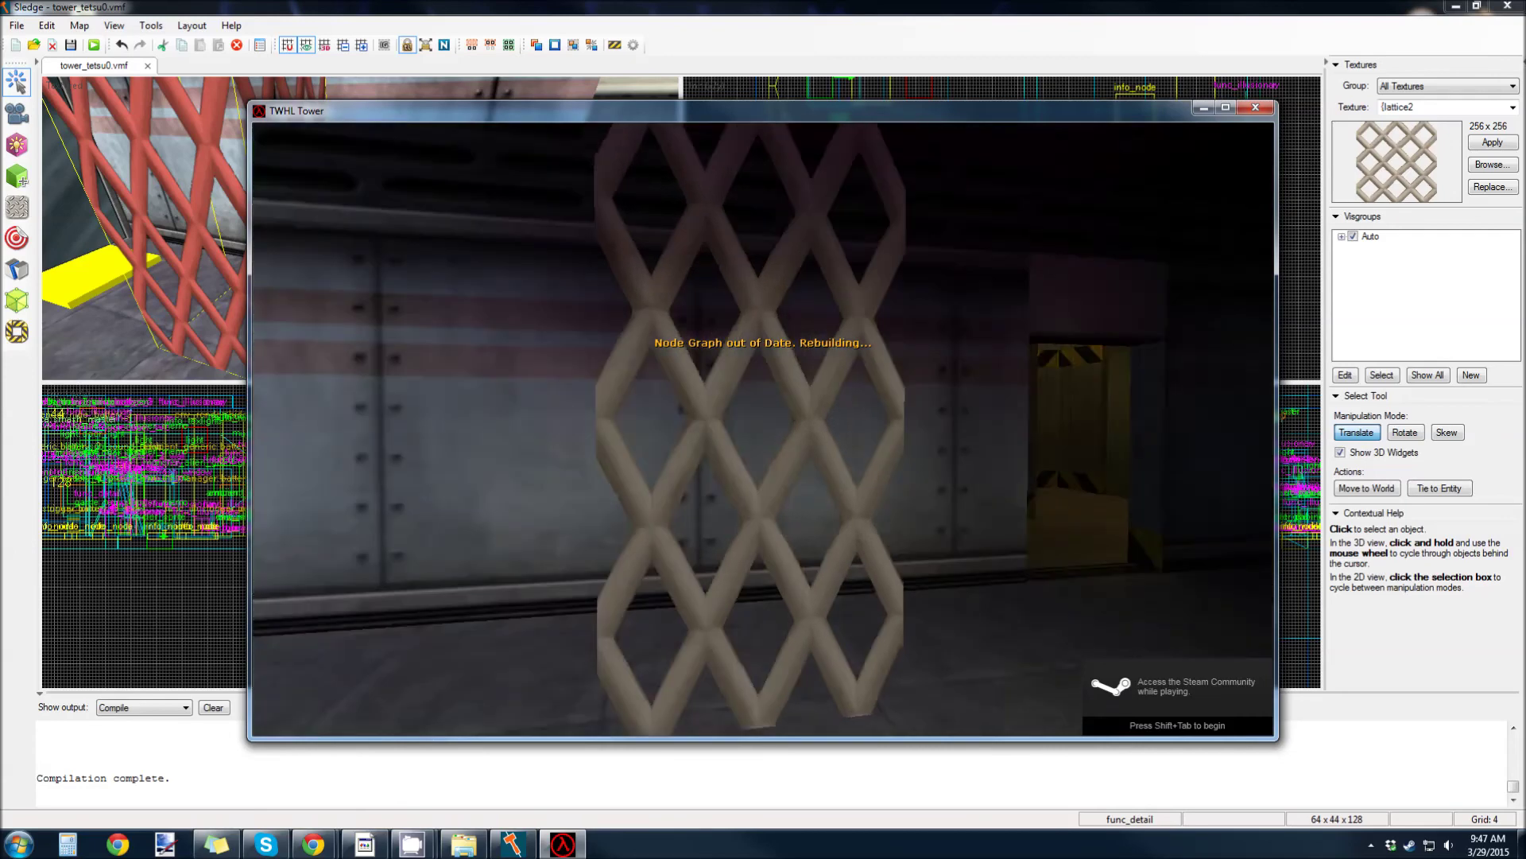
key(w)
key(w)
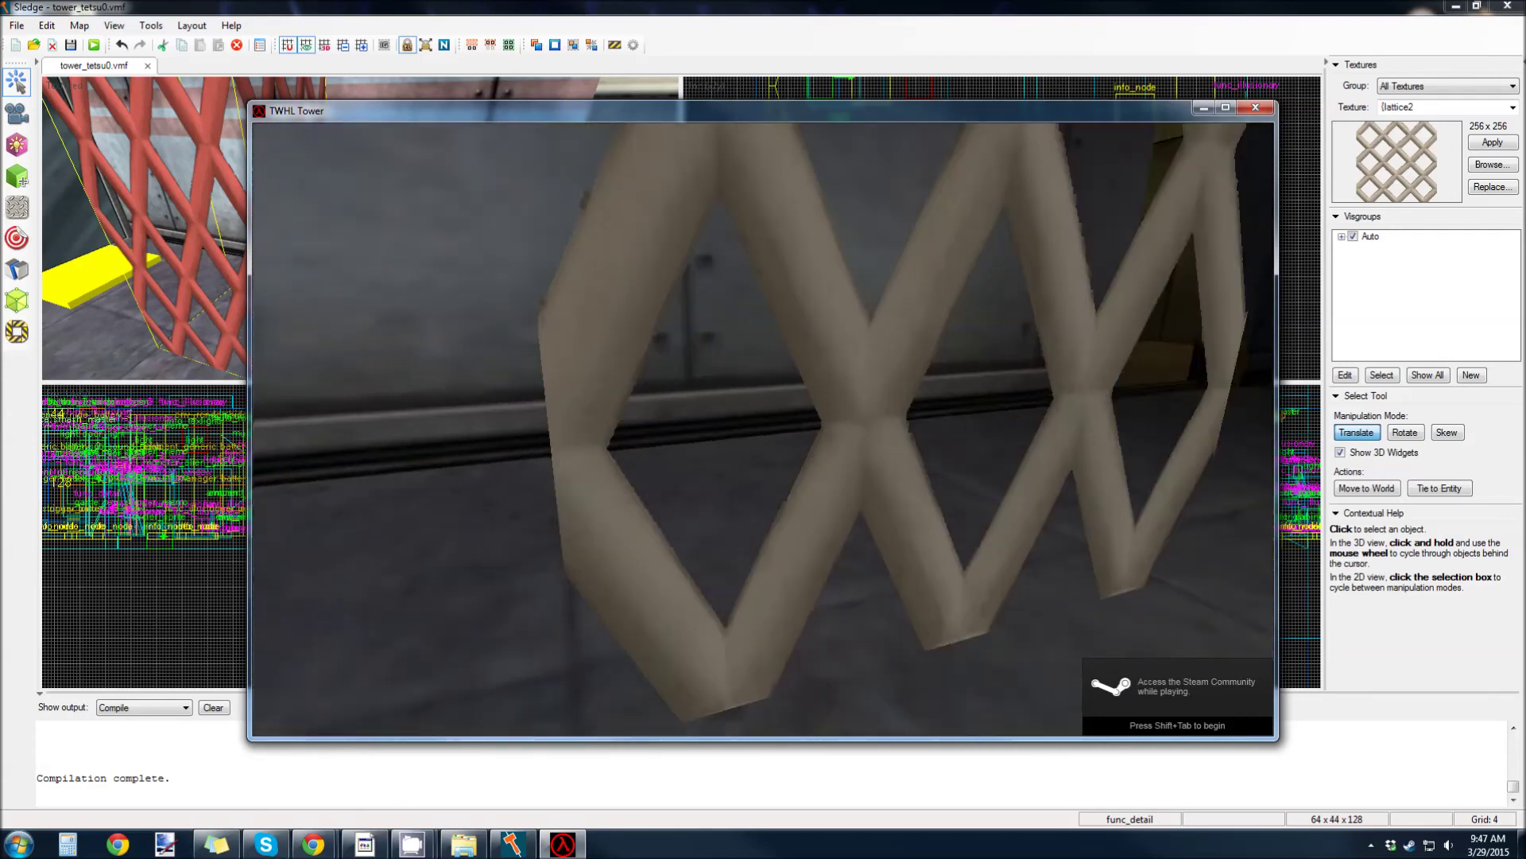
key(s)
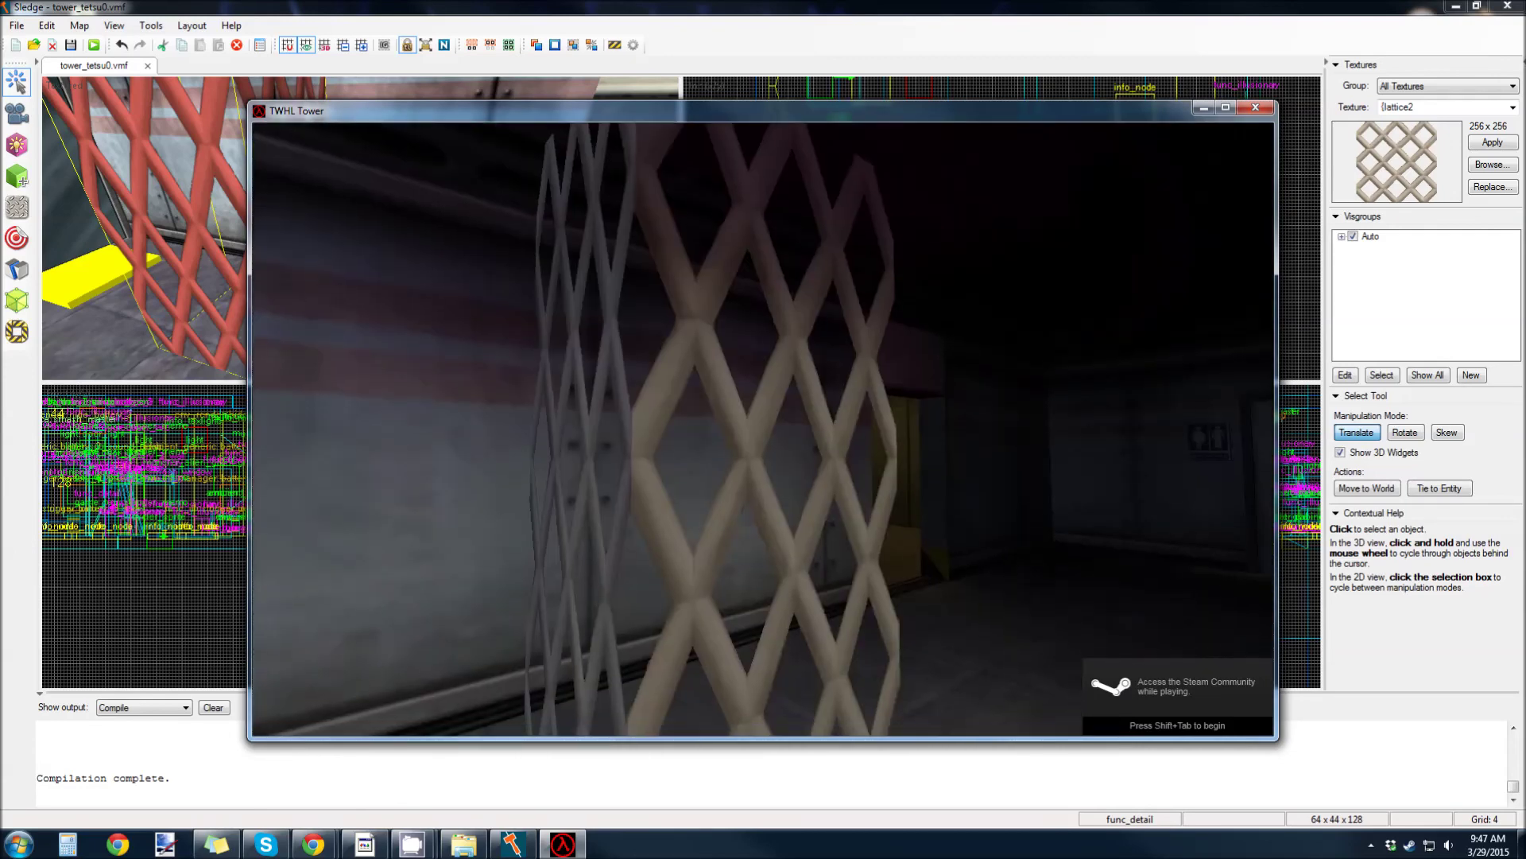
key(w)
key(a)
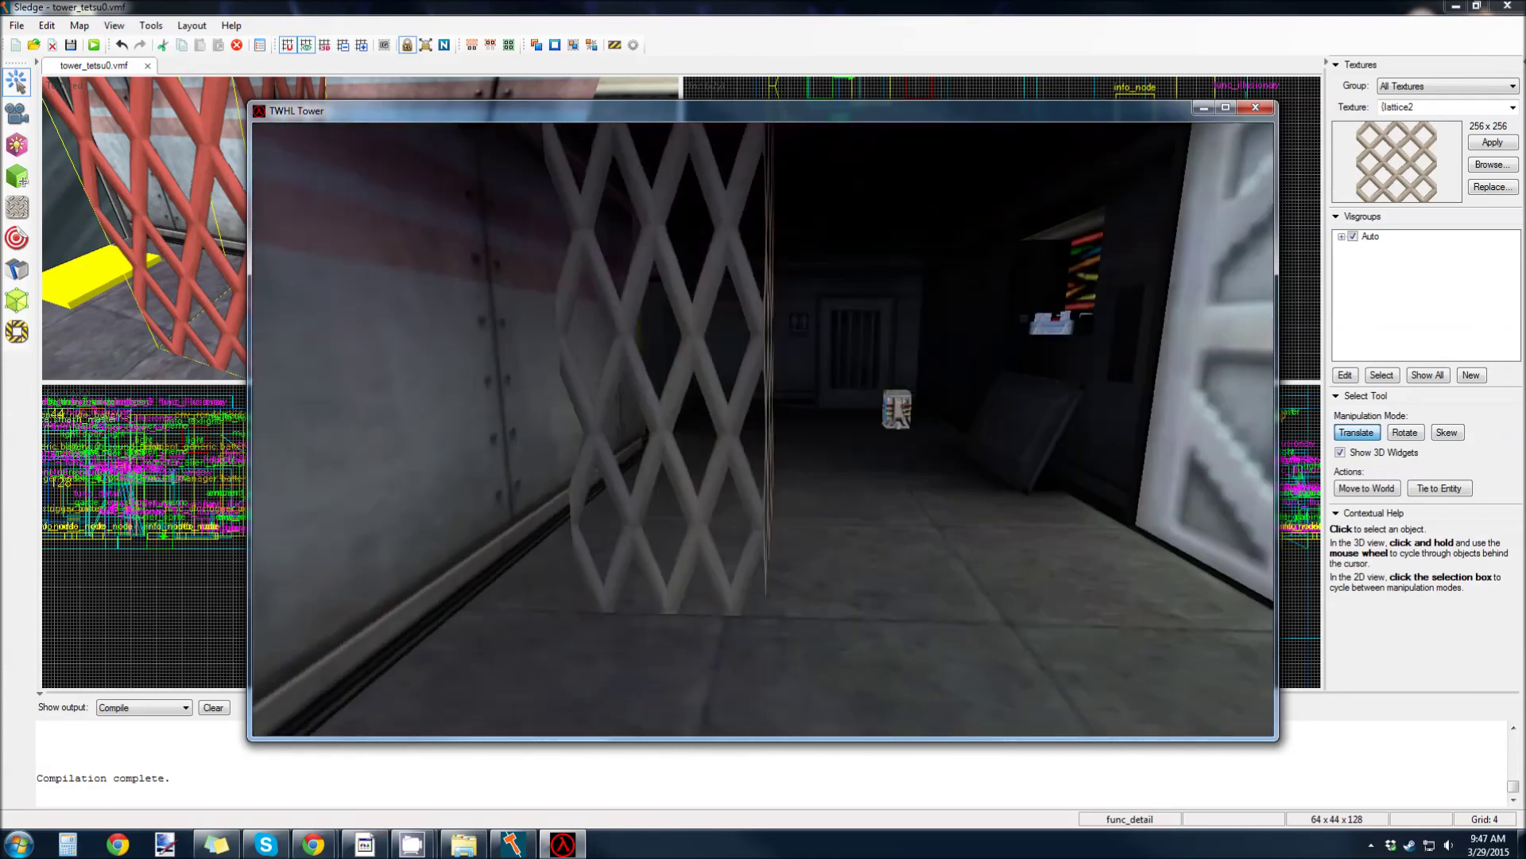
key(w)
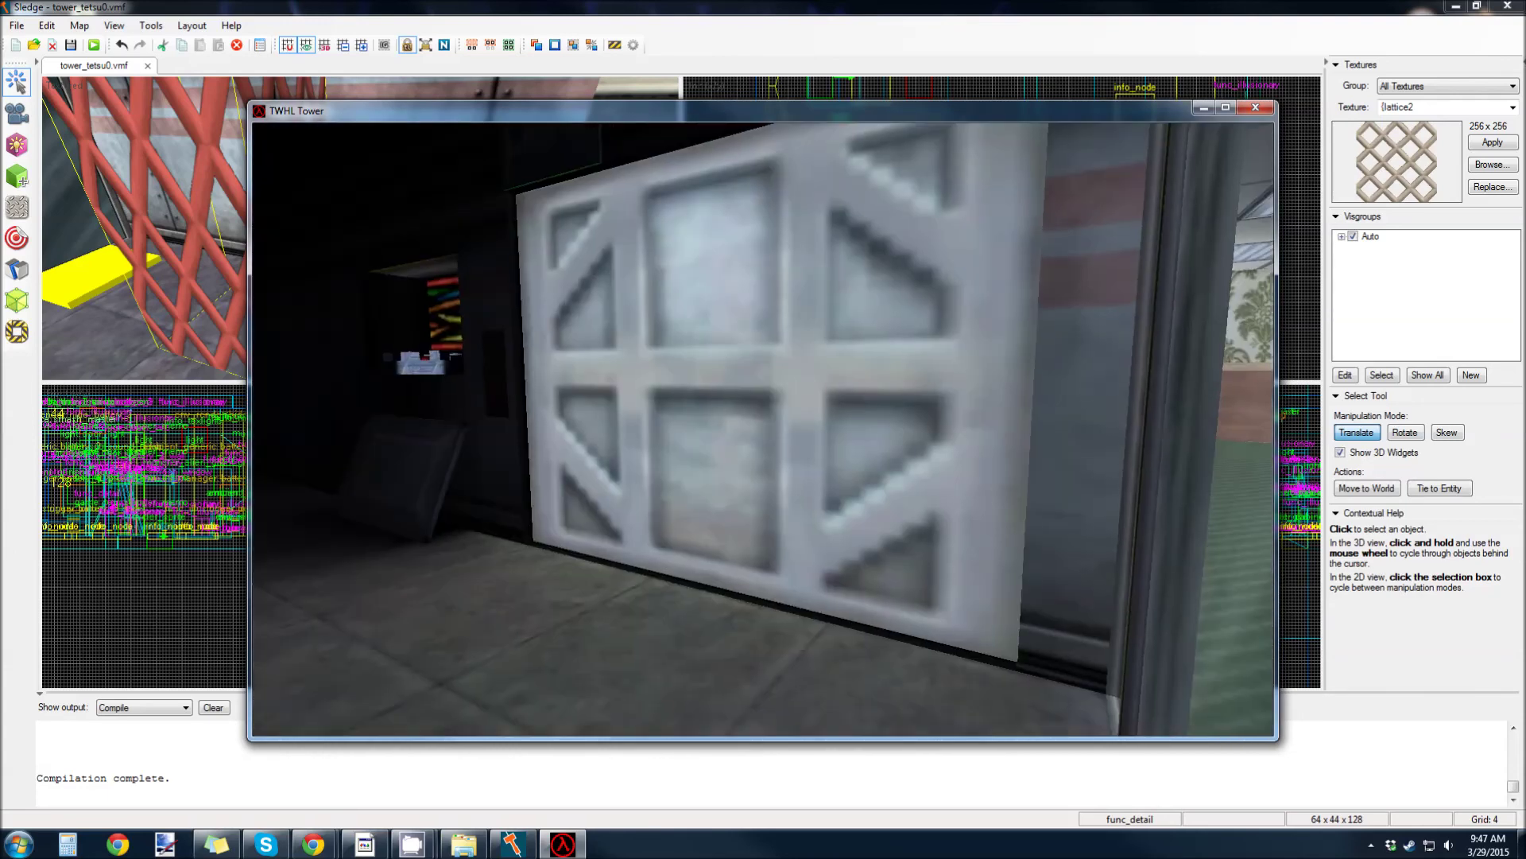